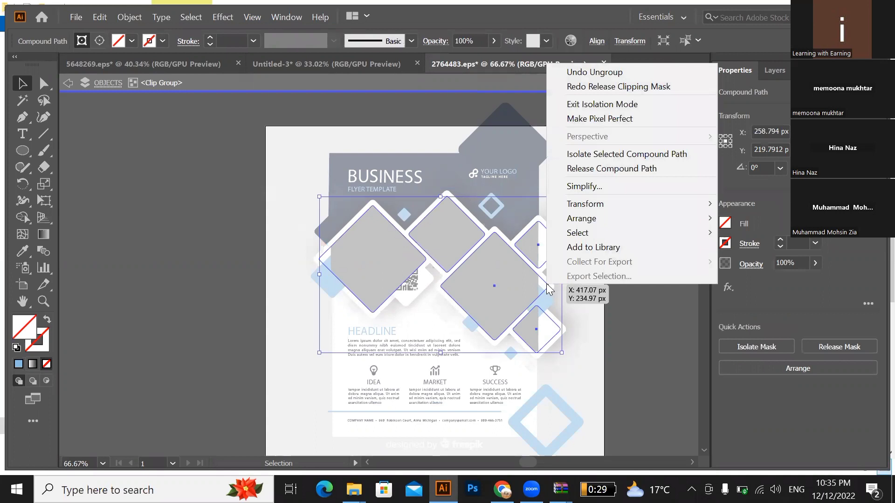
- Exit the clip group's isolation mode and clear the selection on the flyer
click(545, 289)
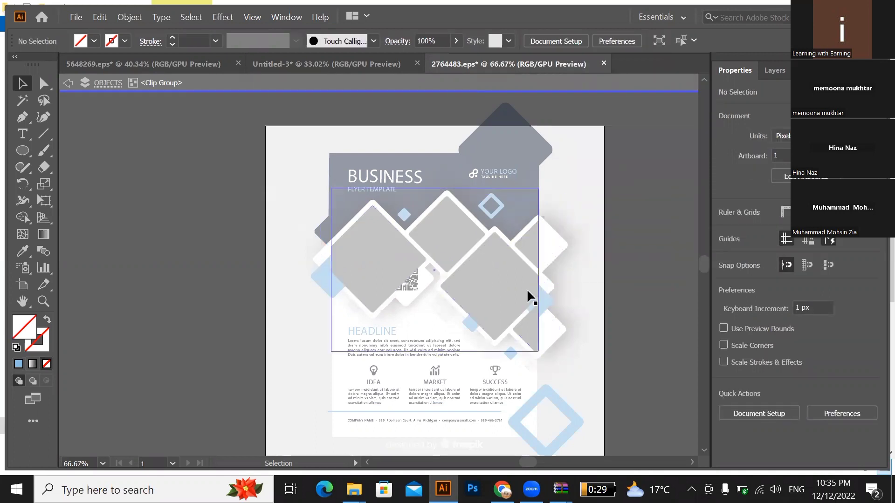
double_click(523, 284)
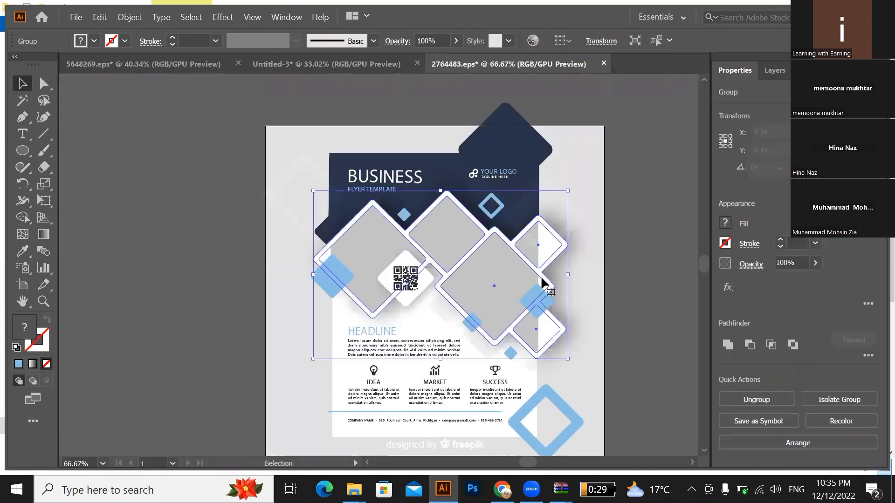
click(594, 265)
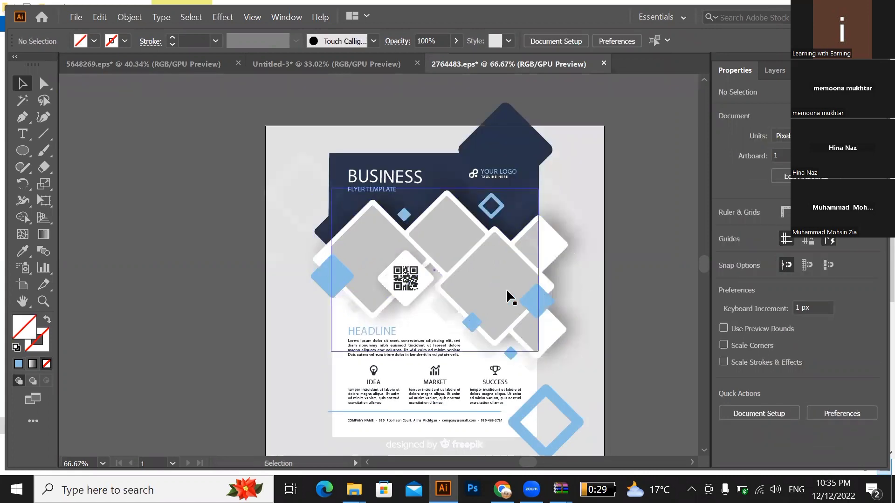
- Ungroup the diamond frame group across the middle of the flyer
right_click(505, 289)
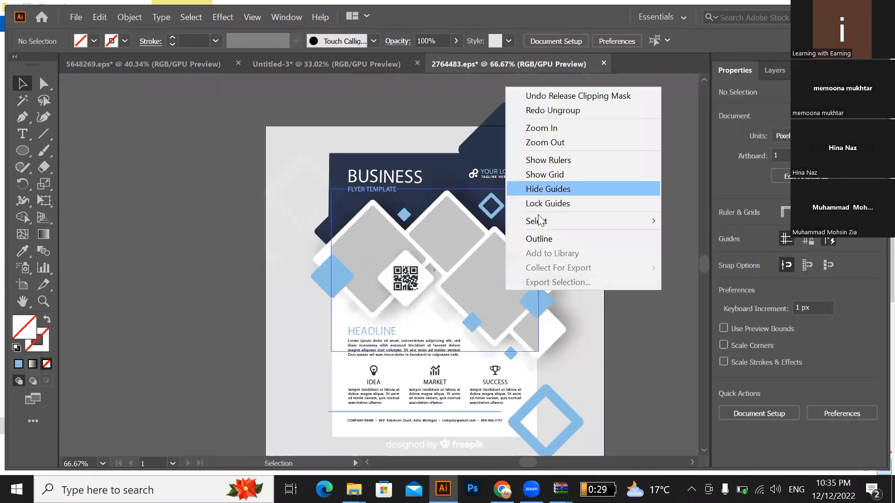
click(538, 328)
right_click(536, 302)
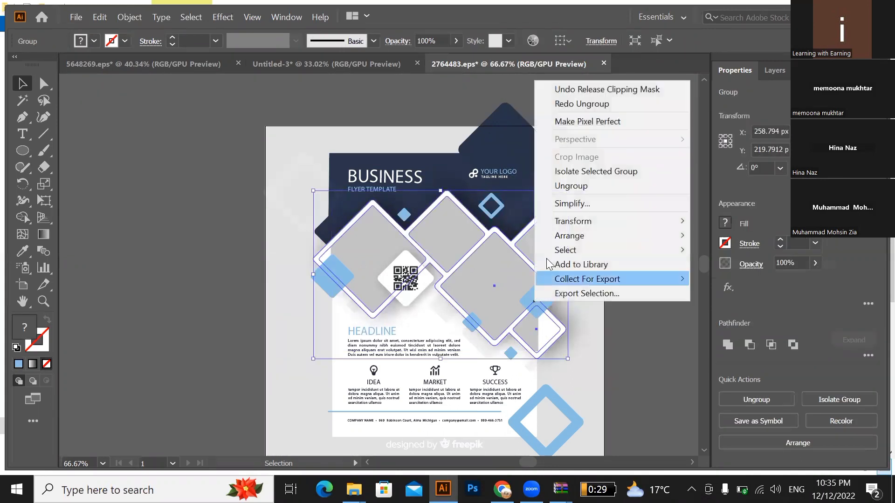
click(564, 187)
click(609, 290)
- Release the clipping mask on the gray diamond-shaped photo placeholders
click(516, 284)
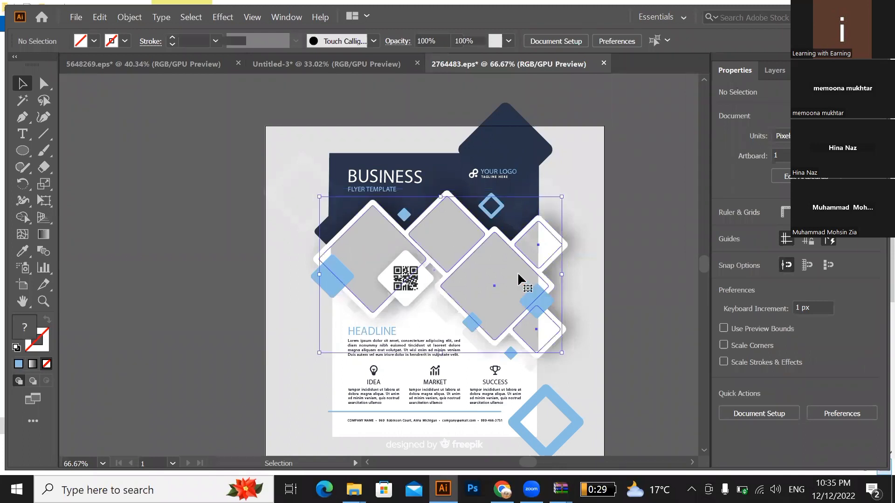
right_click(519, 271)
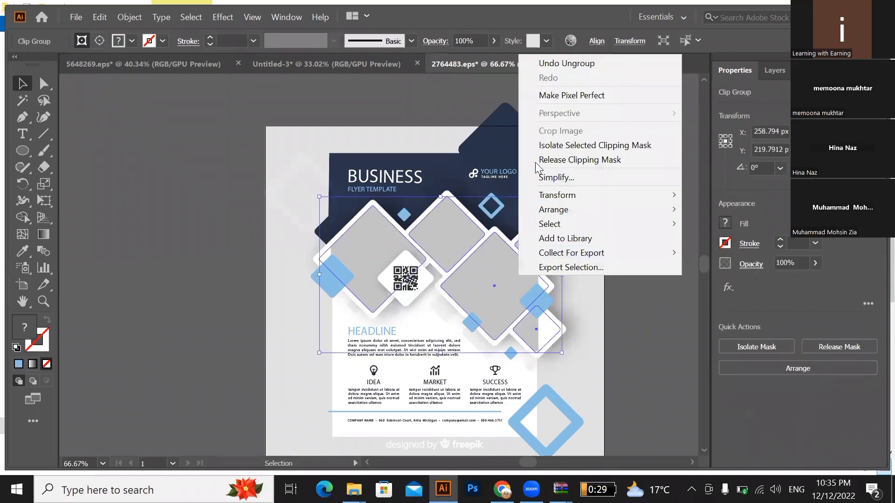
click(578, 160)
click(503, 289)
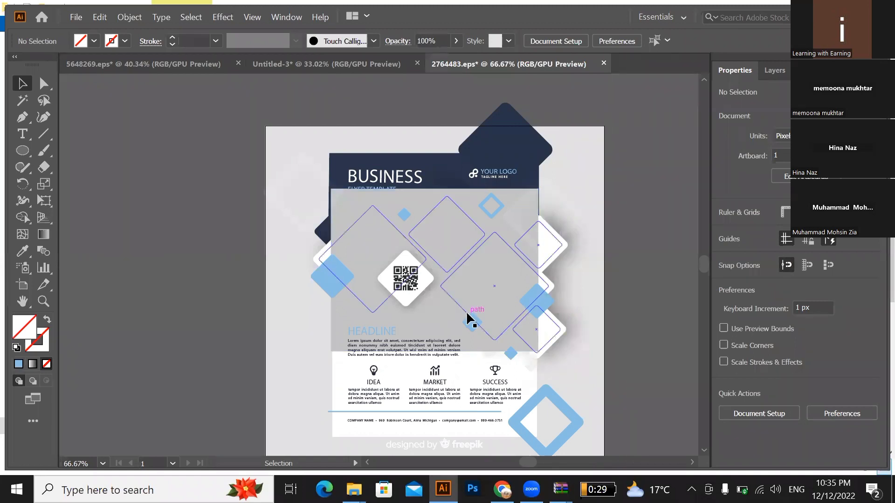
- Ungroup the flyer's text and icon group and clear the selection
scroll(468, 313, down, 3)
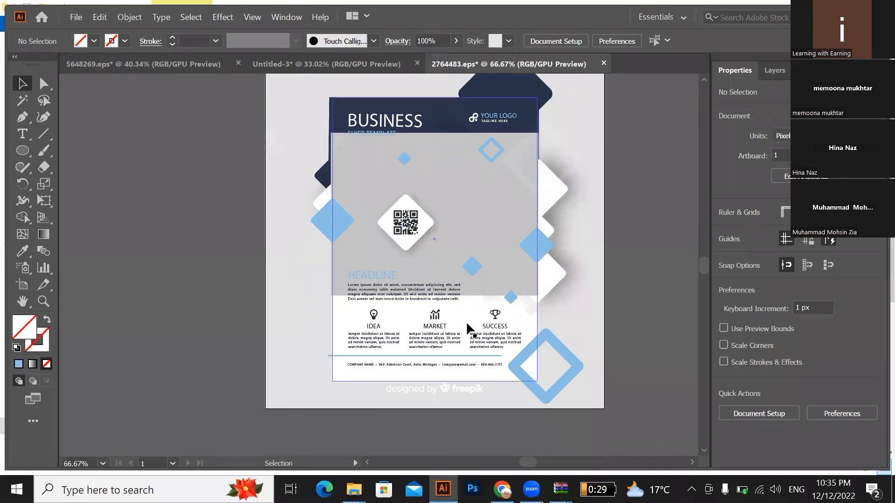
click(432, 324)
right_click(433, 321)
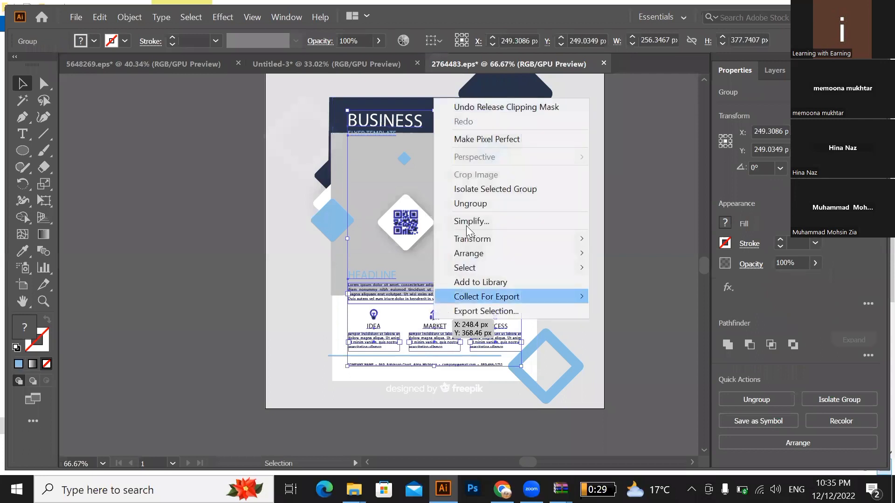
click(466, 205)
click(618, 317)
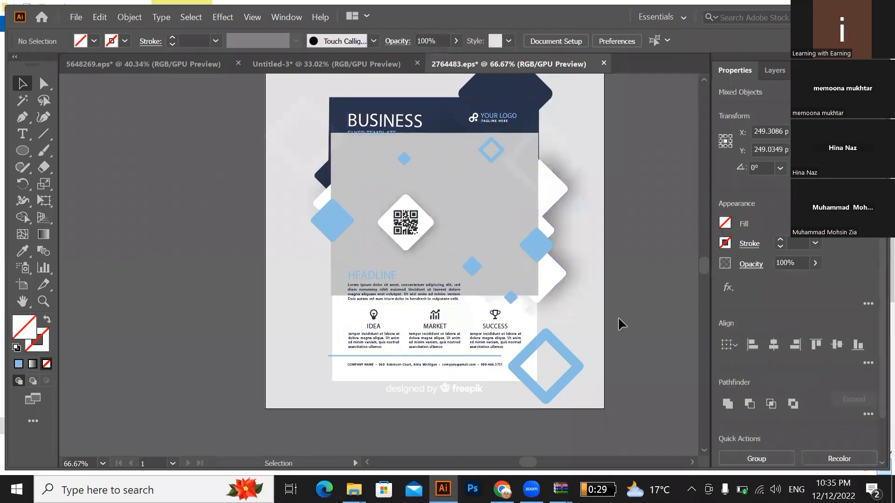
- Select ungrouped flyer elements individually and try moving the QR code off the flyer
click(448, 333)
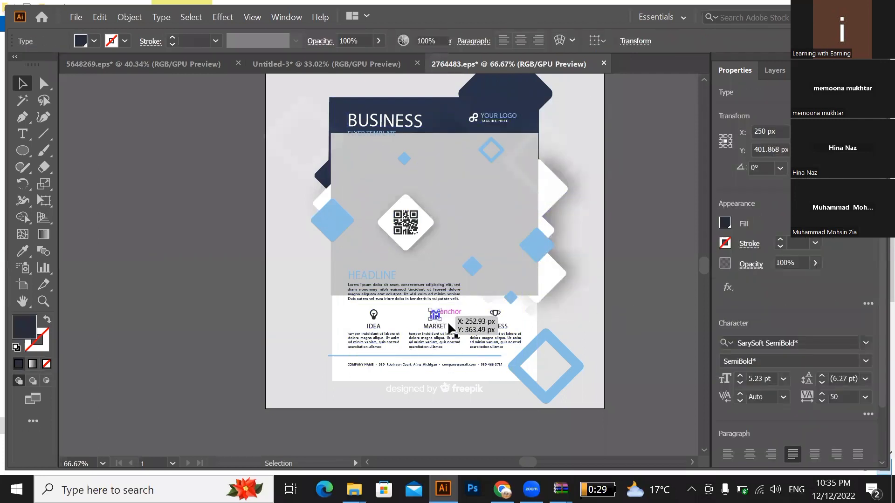
click(495, 314)
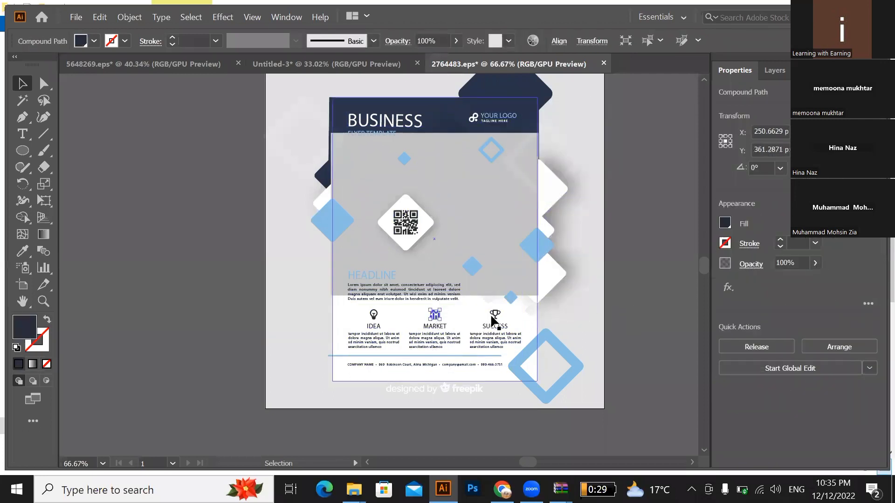
click(401, 234)
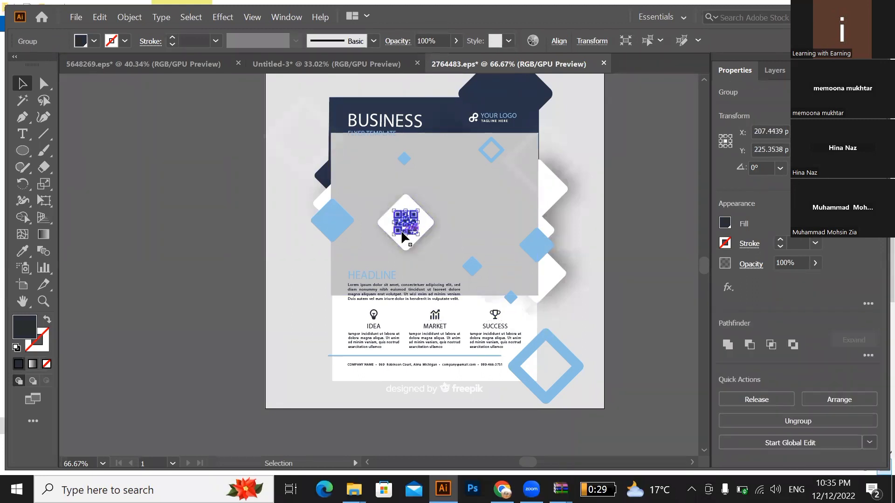
drag(401, 232, 211, 276)
key(ctrl+z)
click(614, 315)
scroll(613, 315, down, 3)
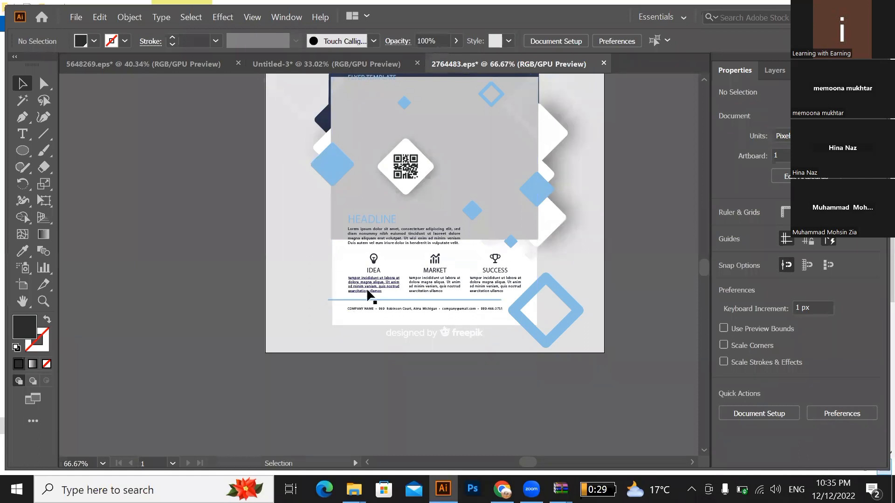
click(368, 292)
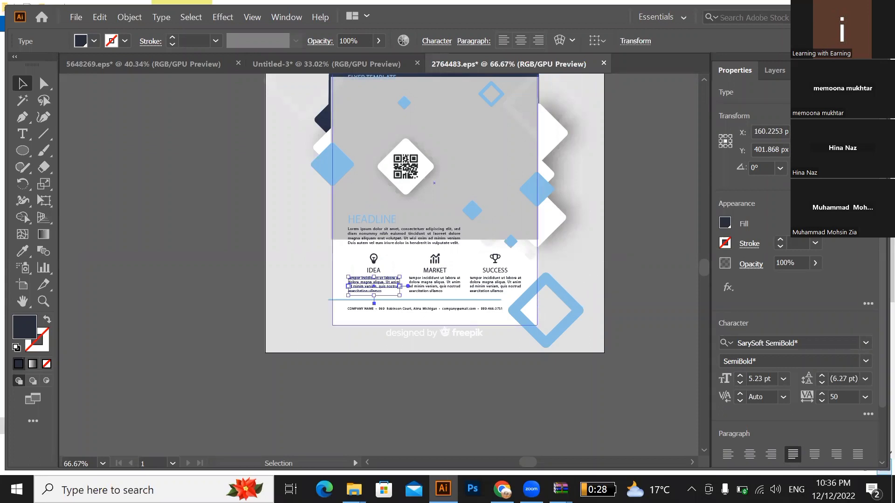
mouse_move(355, 489)
click(489, 383)
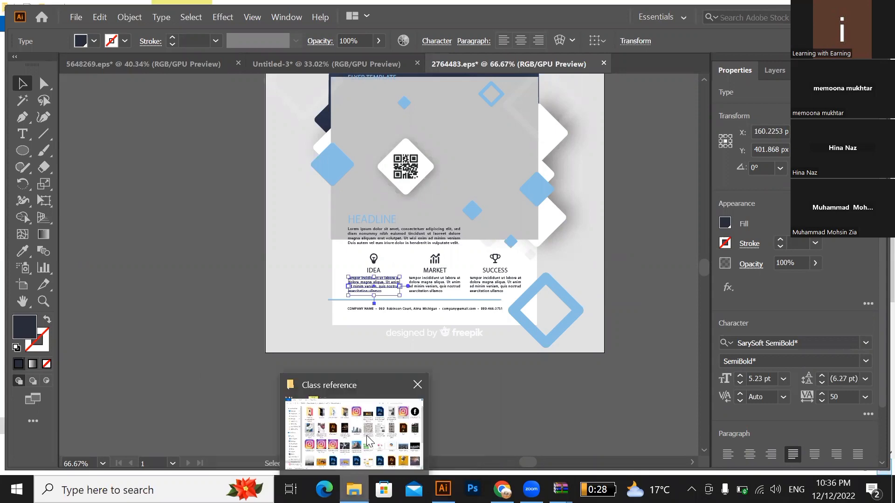
click(364, 431)
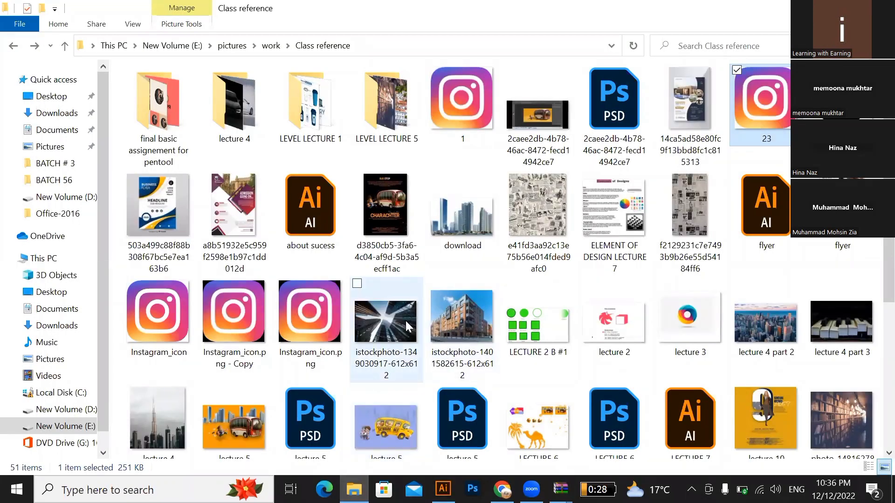
drag(403, 316, 381, 219)
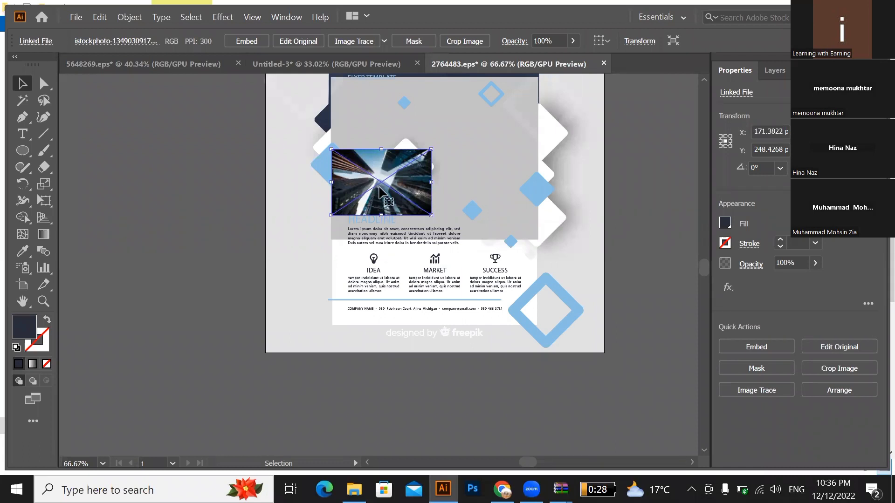
drag(379, 189, 259, 228)
- Move the gray placeholder rectangle off the flyer to the empty area left of the page
key(a)
click(549, 227)
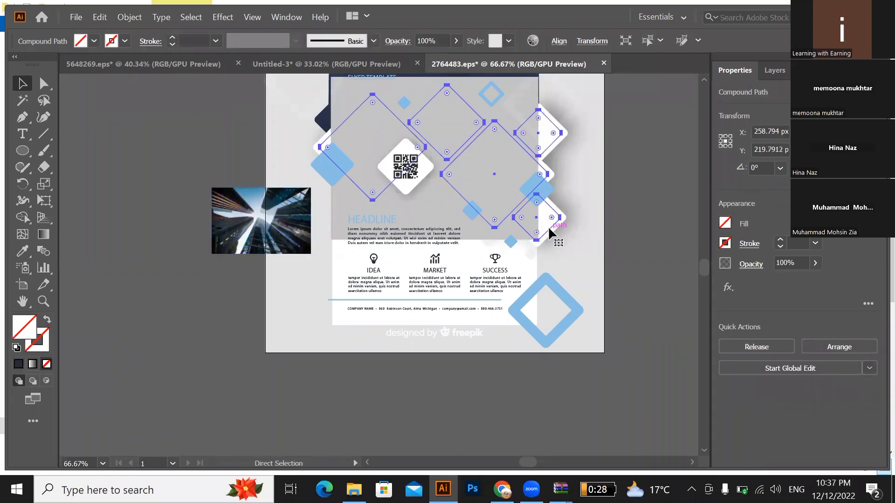
click(636, 228)
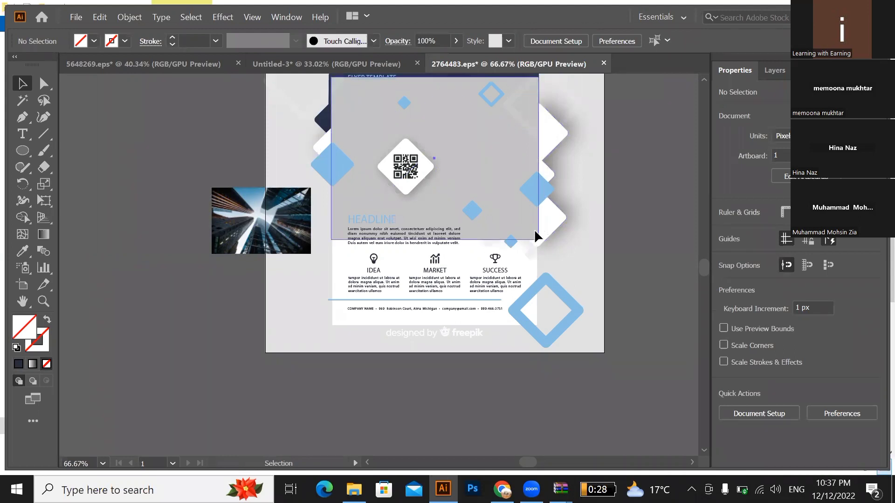
drag(534, 233, 292, 289)
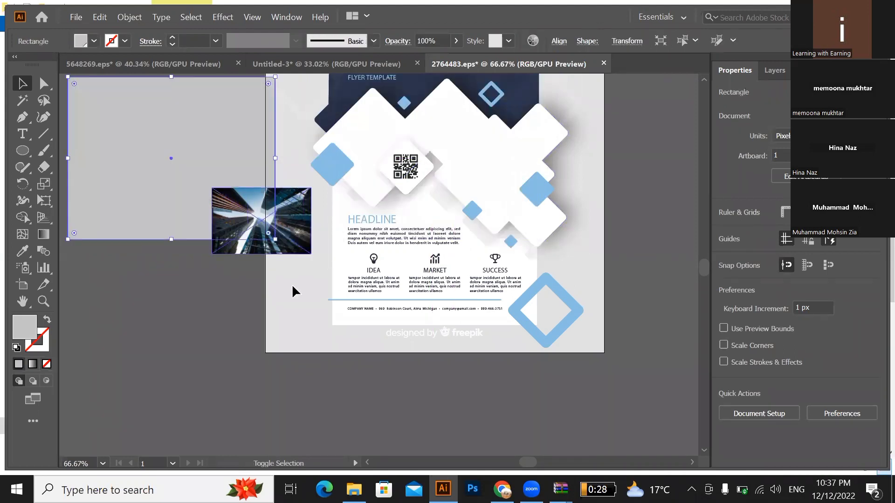
click(292, 285)
- Release the compound path of the diamond outlines into separate shapes
click(528, 227)
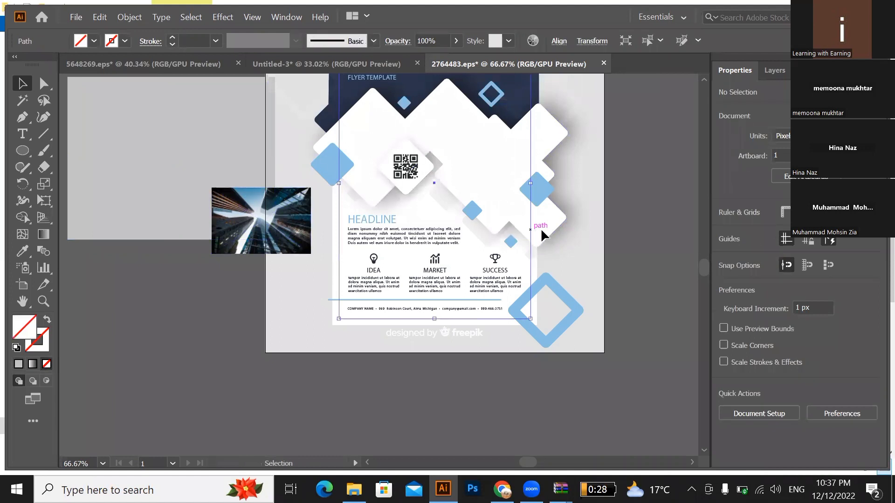
click(541, 228)
right_click(542, 231)
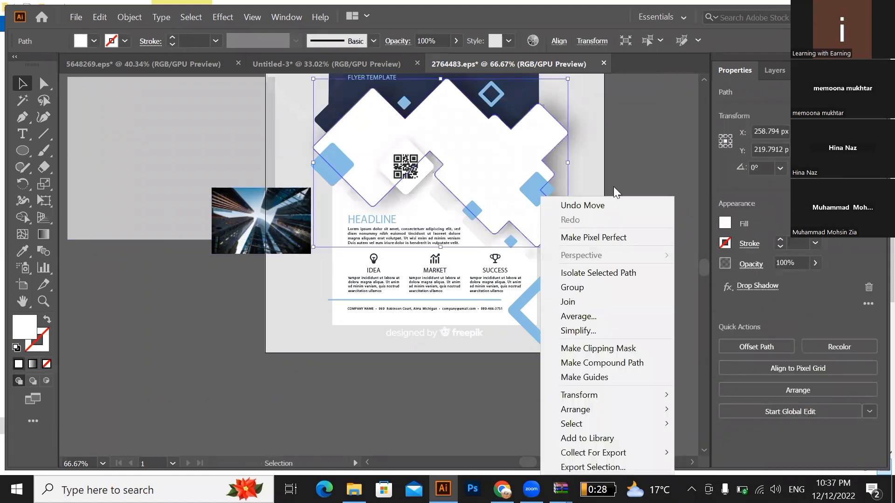
click(619, 181)
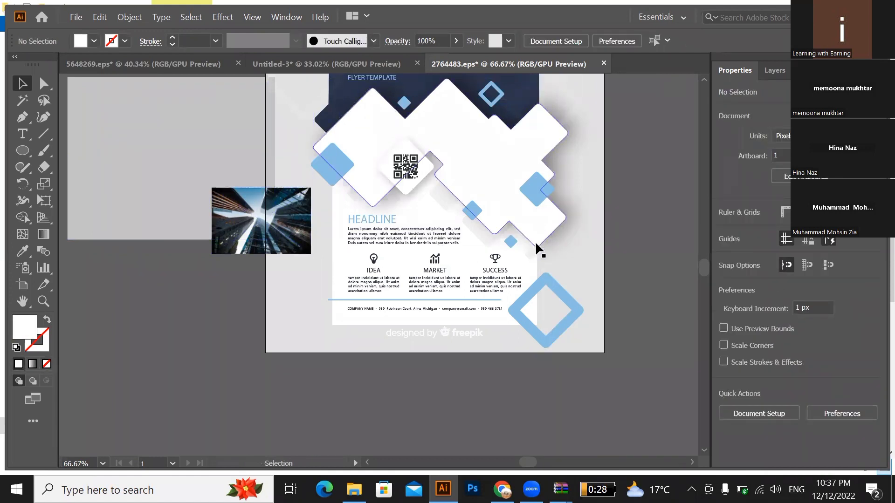
click(536, 237)
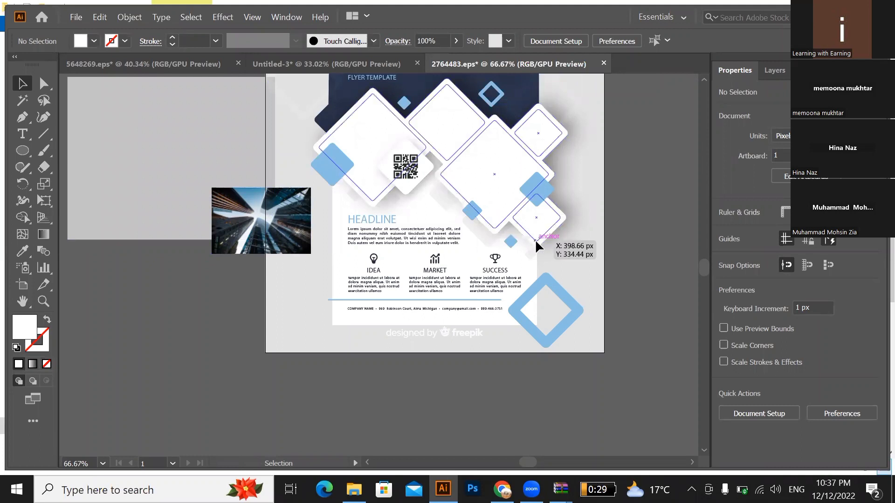
right_click(536, 241)
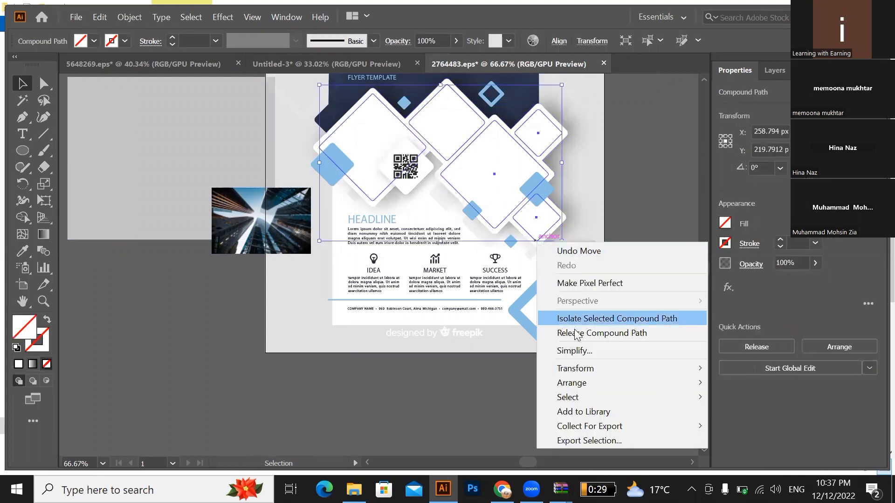
click(578, 333)
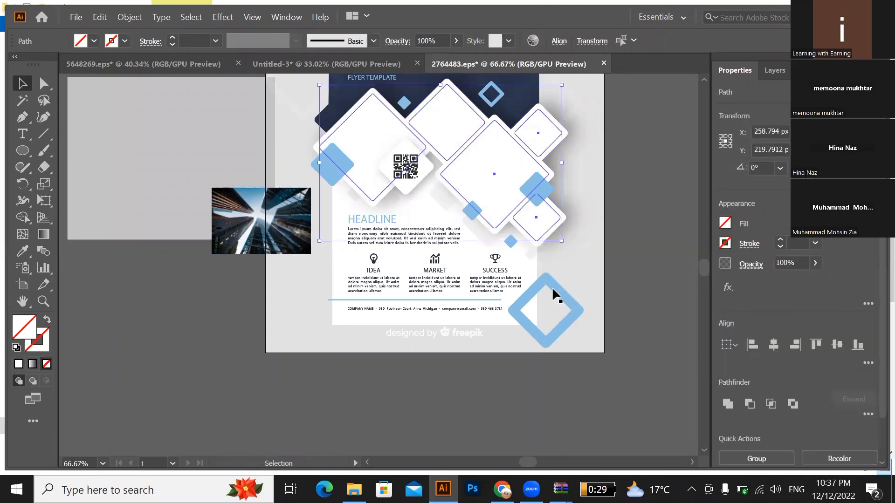
click(587, 233)
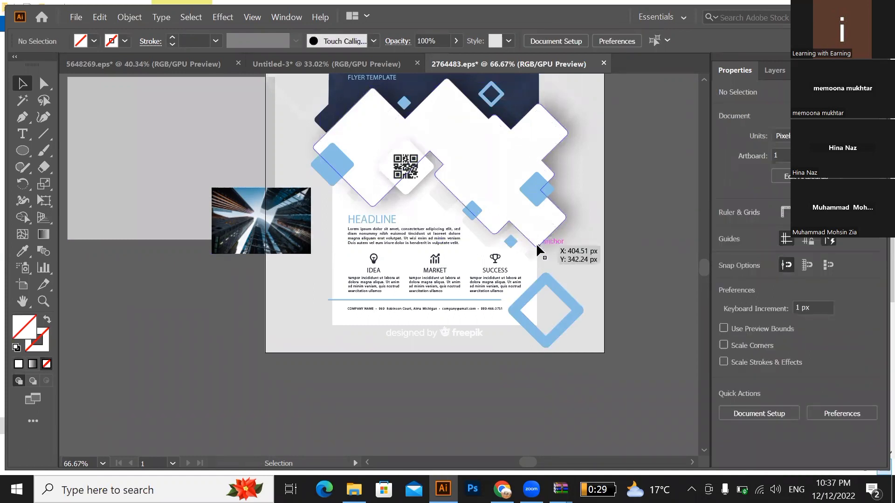
- Move the placed skyscraper photo over the large diamond outline on the flyer's right half
click(534, 237)
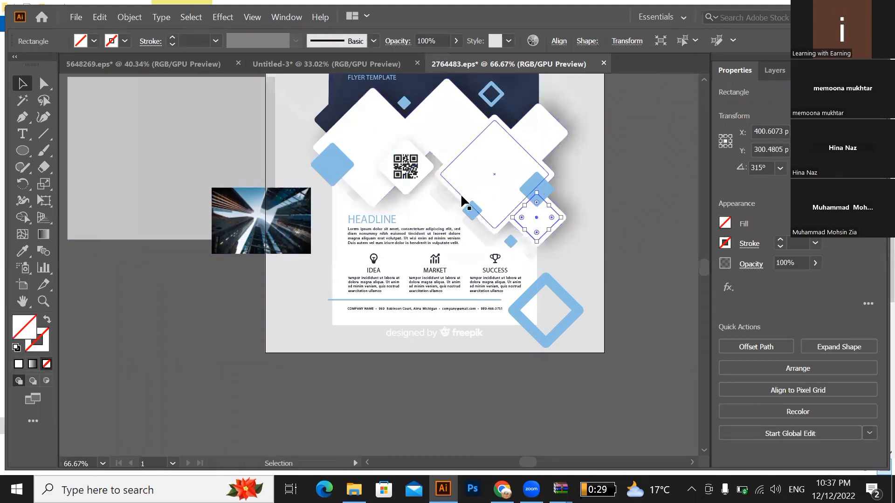
click(461, 200)
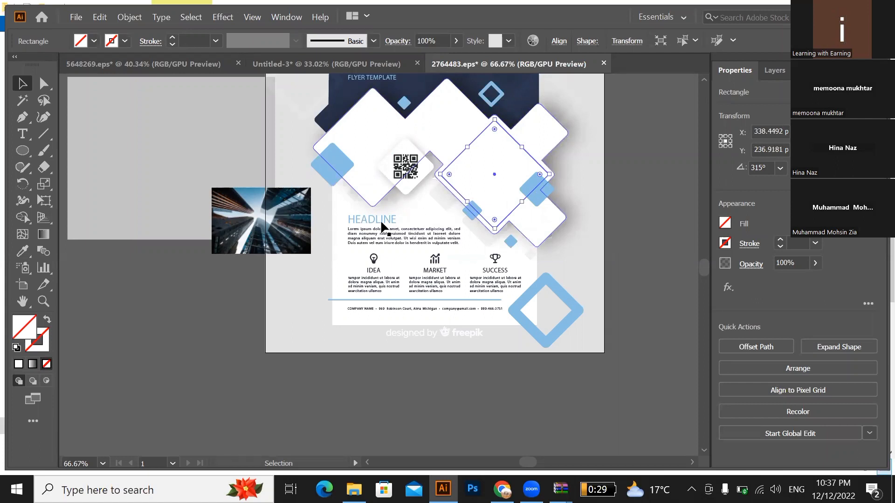
click(269, 251)
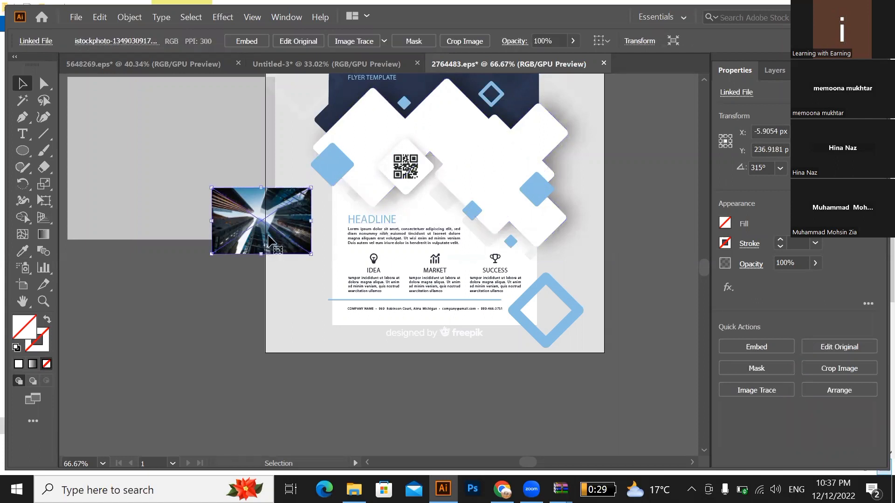
drag(278, 218, 474, 193)
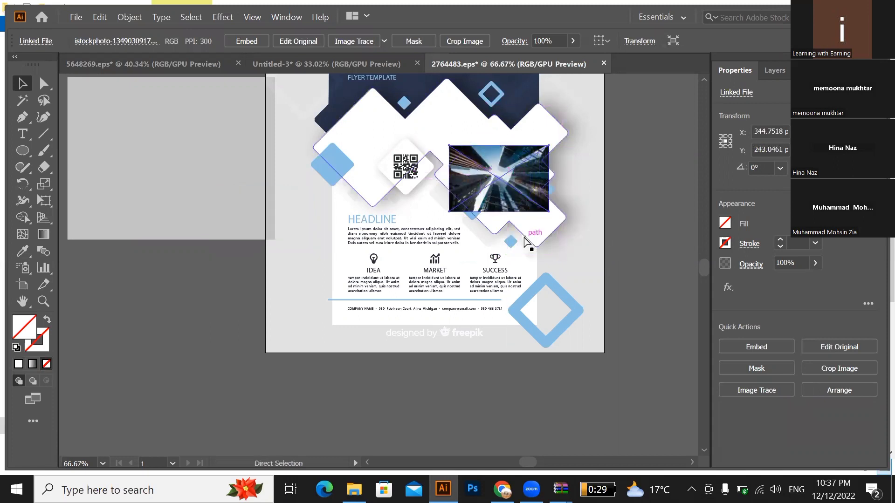
- Send the skyscraper photo to the back and make a clipping mask from it and the large diamond outline
key(ctrl+shift+bracketleft)
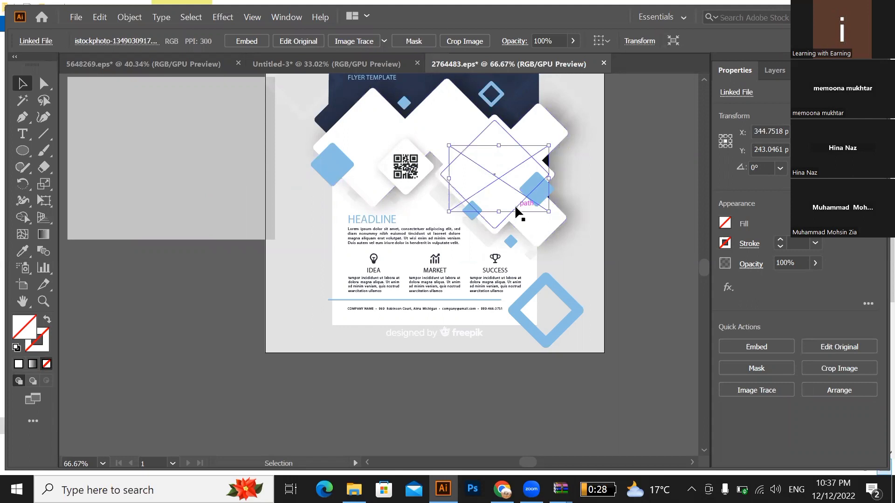
shift+click(515, 208)
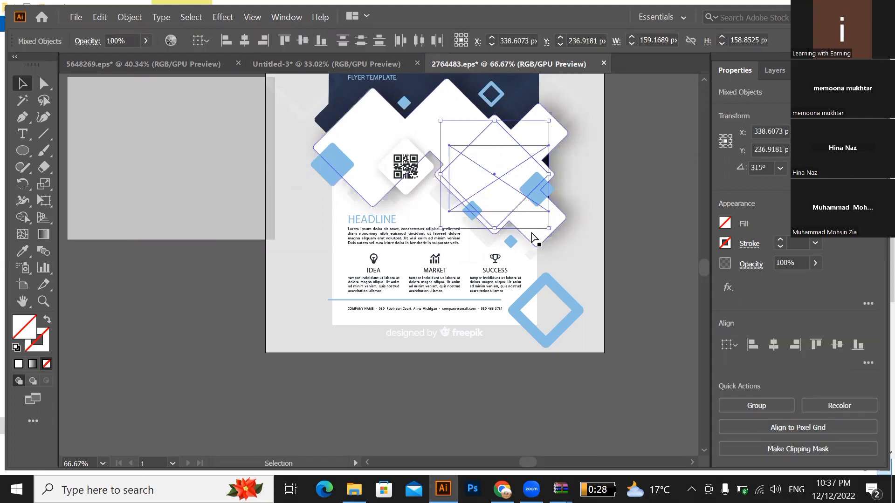
key(ctrl)
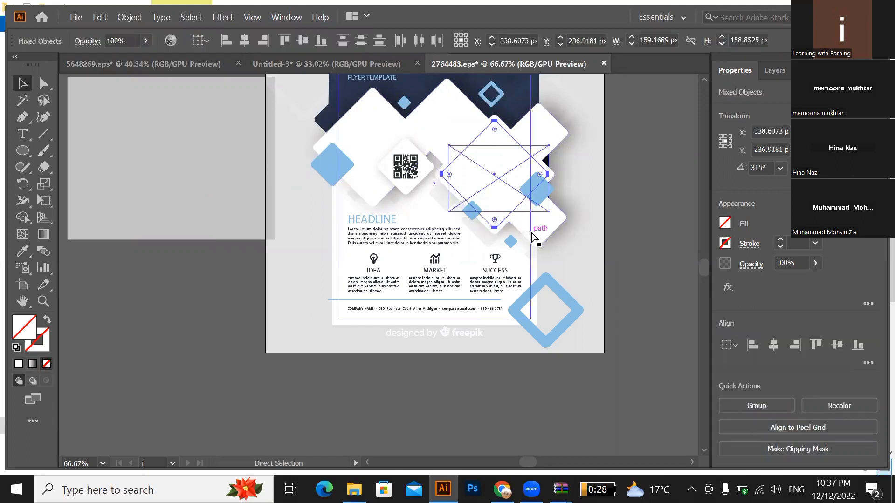
key(ctrl+7)
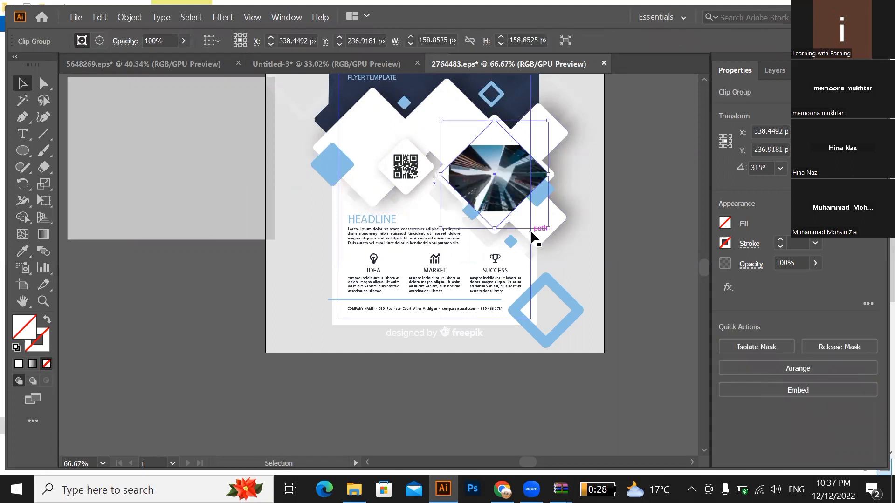
- Isolate the clip group, enlarge the skyscraper photo until it fills the whole diamond, and exit isolation
double_click(534, 218)
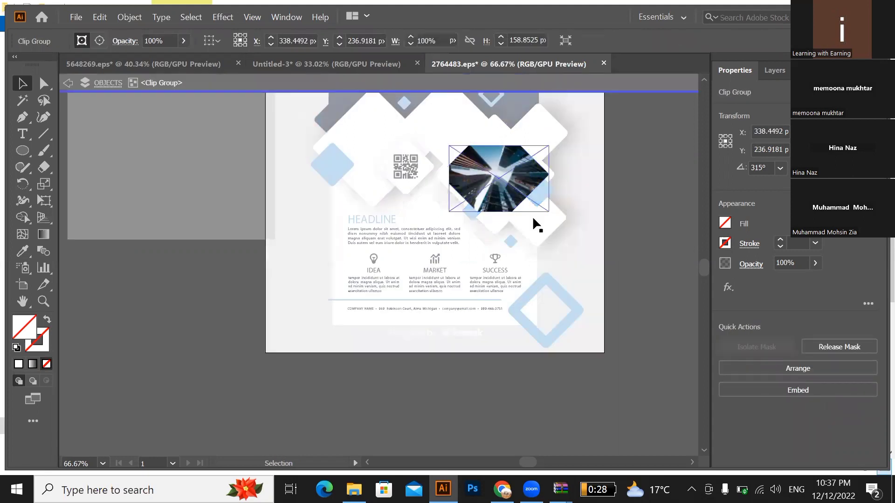
click(551, 212)
click(520, 195)
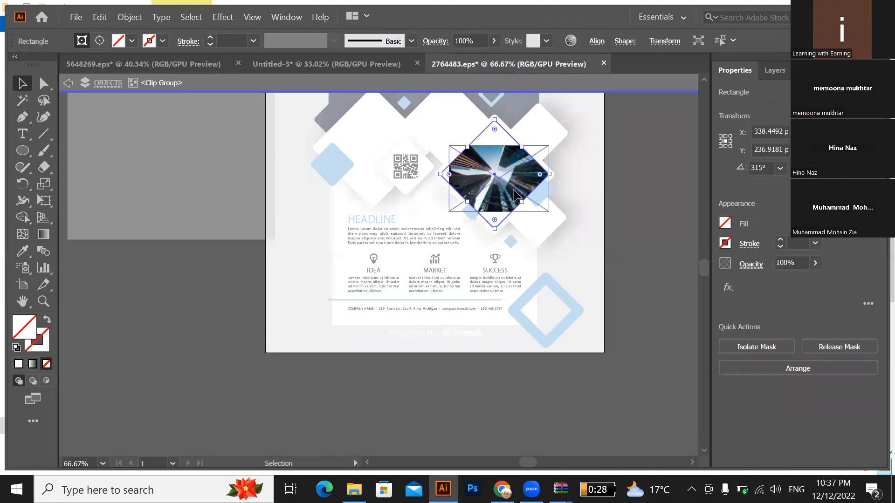
click(515, 195)
mouse_move(554, 215)
mouse_down()
mouse_move(564, 230)
mouse_move(562, 223)
mouse_up()
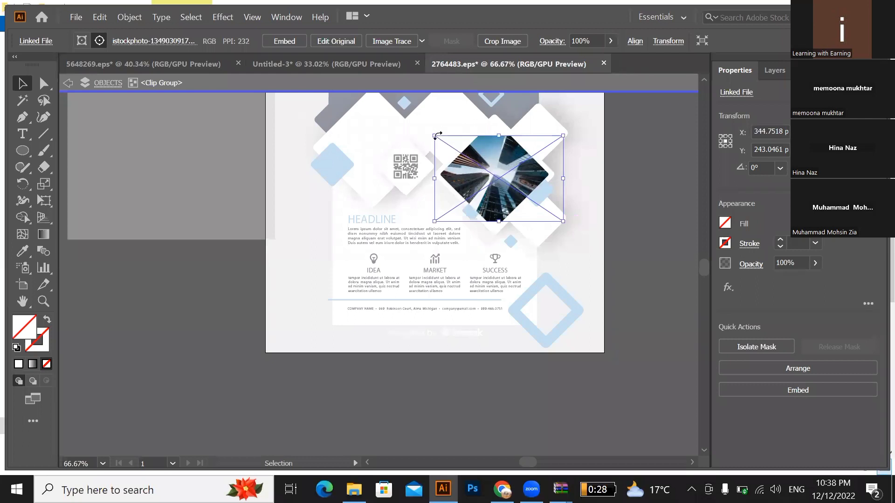
drag(435, 136, 413, 122)
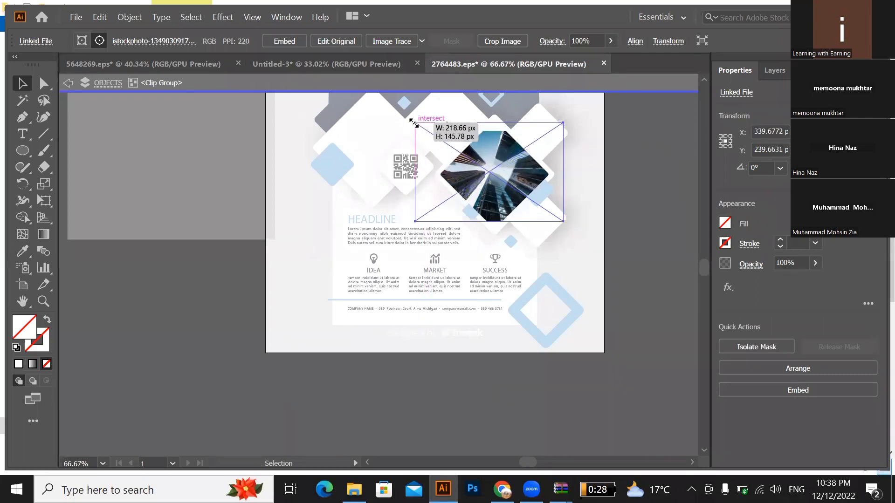
drag(562, 225, 575, 234)
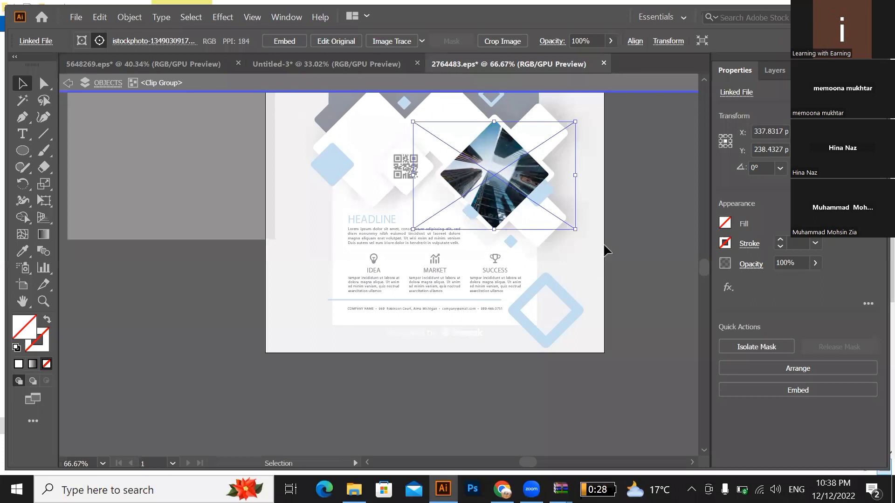
double_click(627, 237)
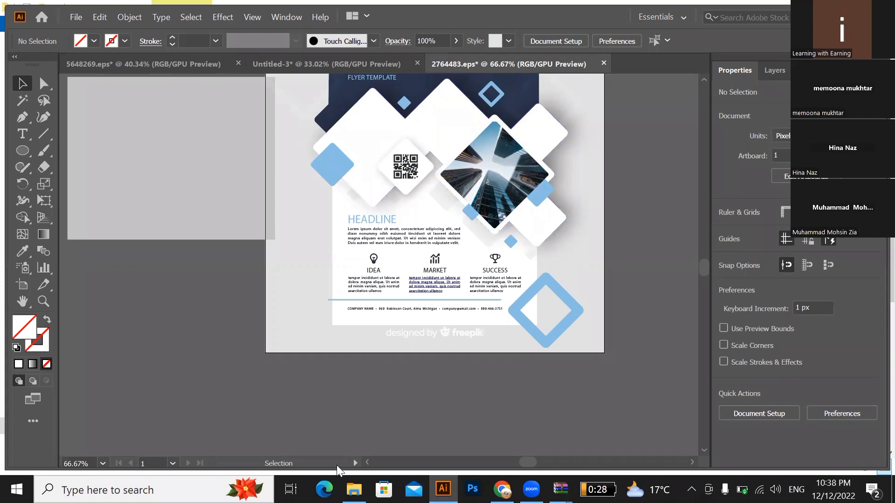
click(354, 489)
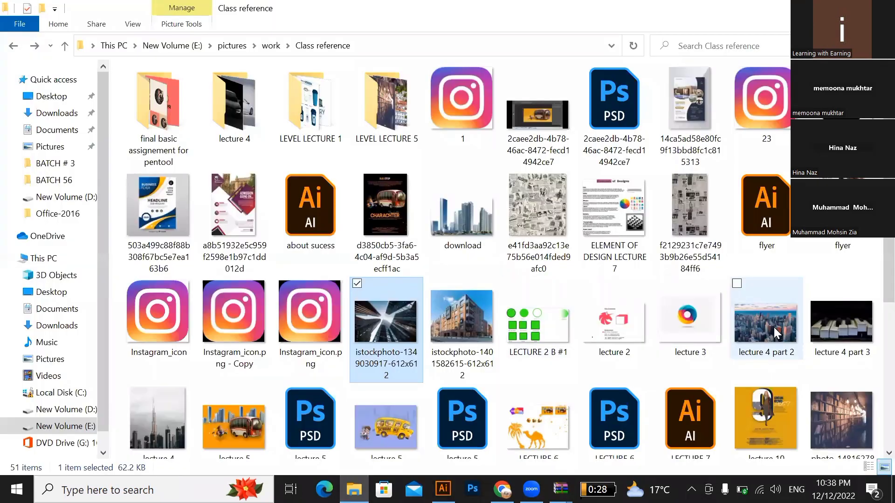
drag(772, 332, 444, 236)
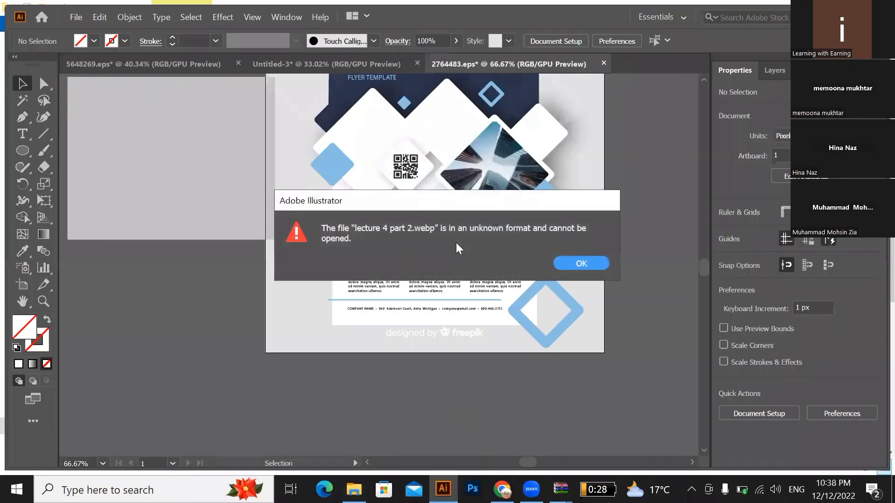
click(579, 261)
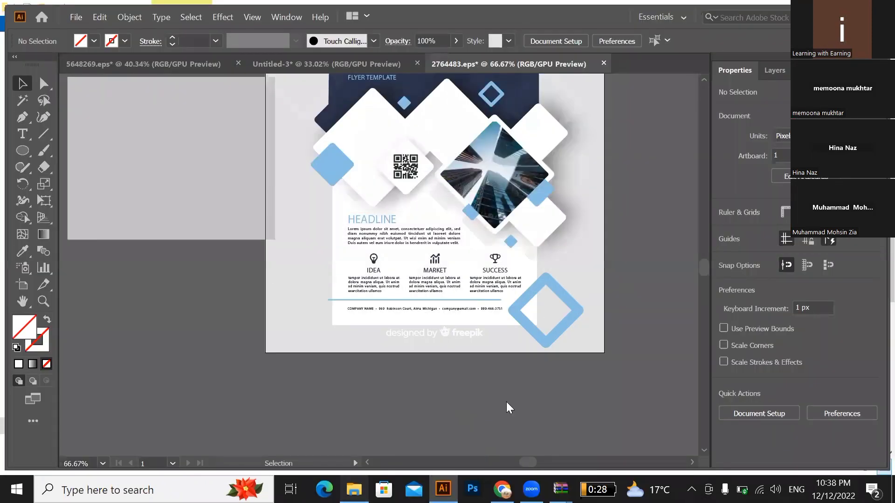
key(alt+Tab)
scroll(606, 326, down, 5)
drag(614, 307, 528, 284)
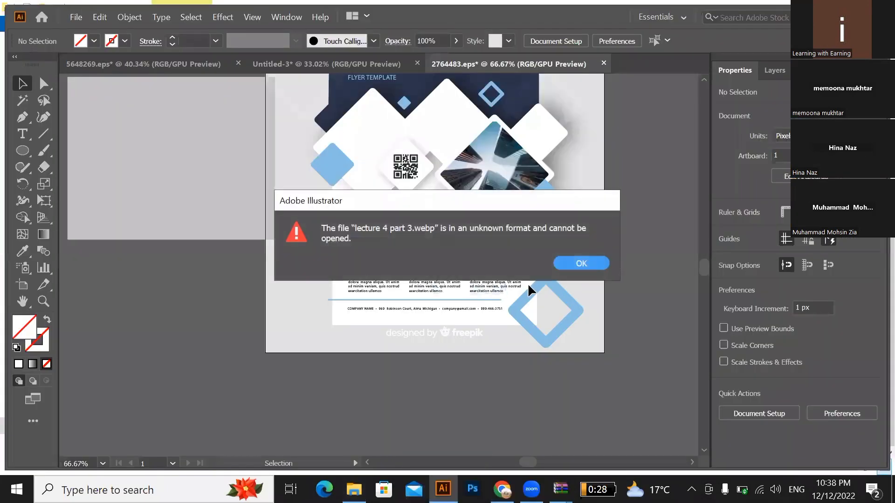
click(575, 262)
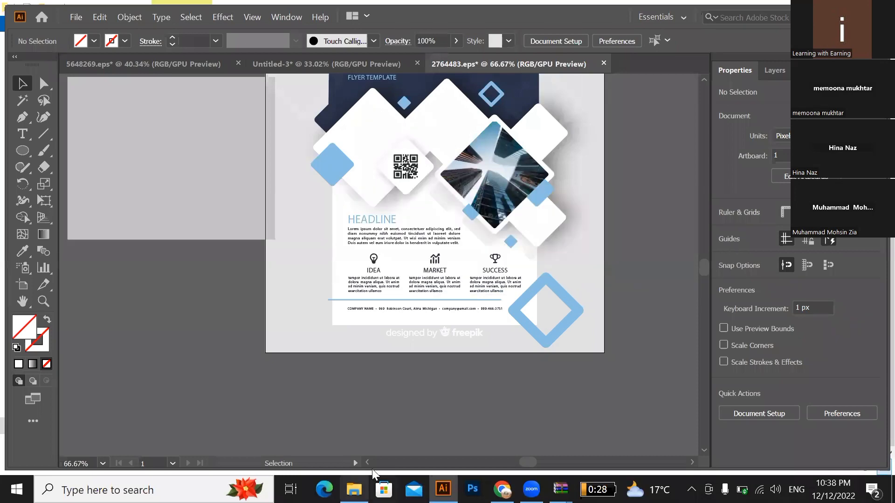
key(alt+Tab)
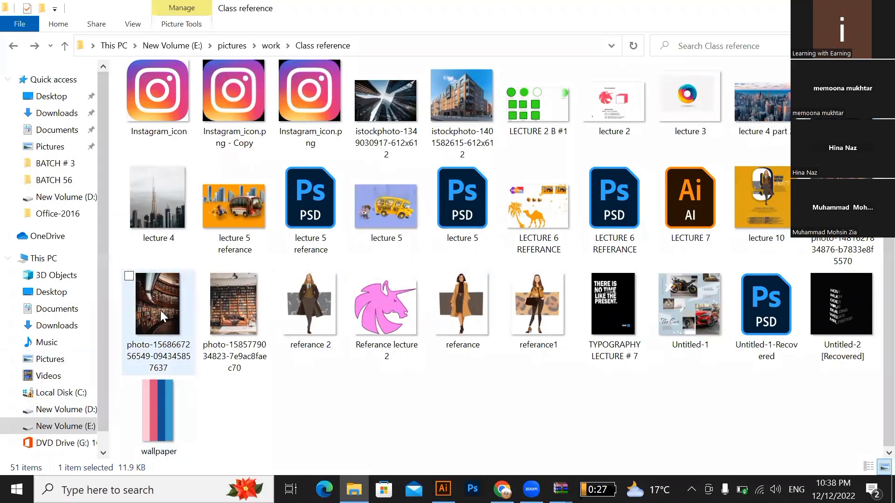
drag(156, 302, 403, 271)
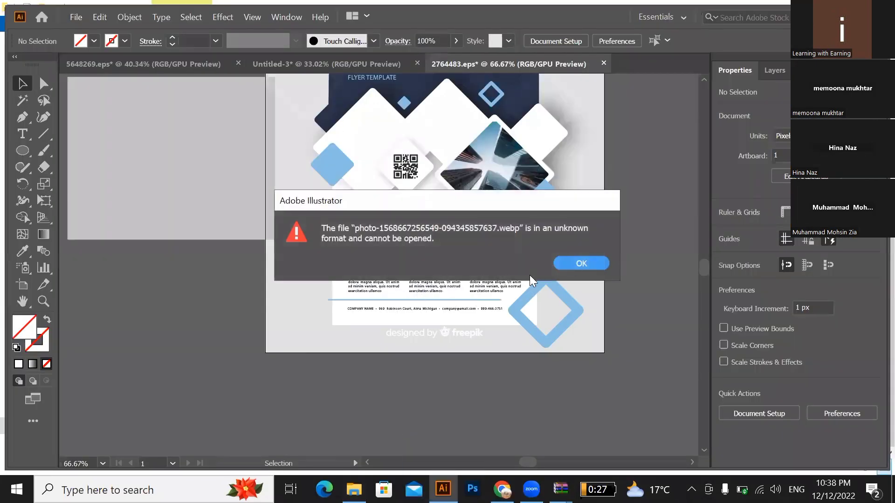
click(569, 262)
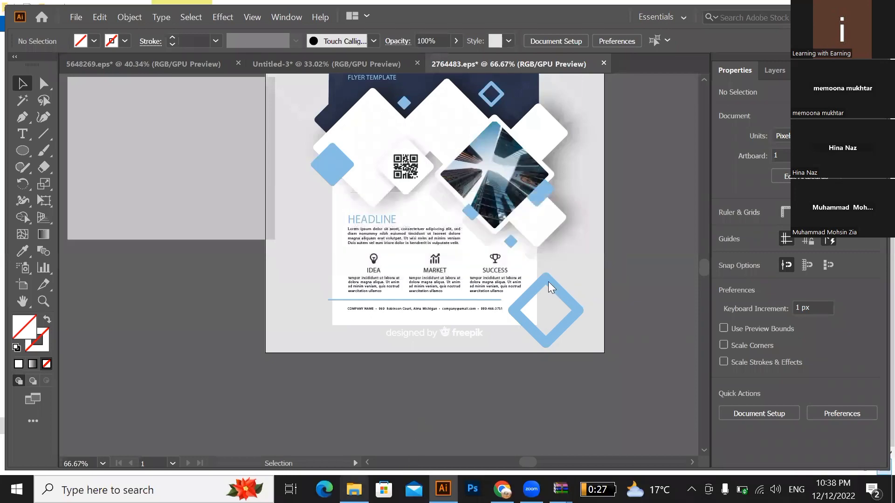
- Open the image lecture 4 part 2 from the Class reference folder in Paint
key(alt+Tab)
click(763, 110)
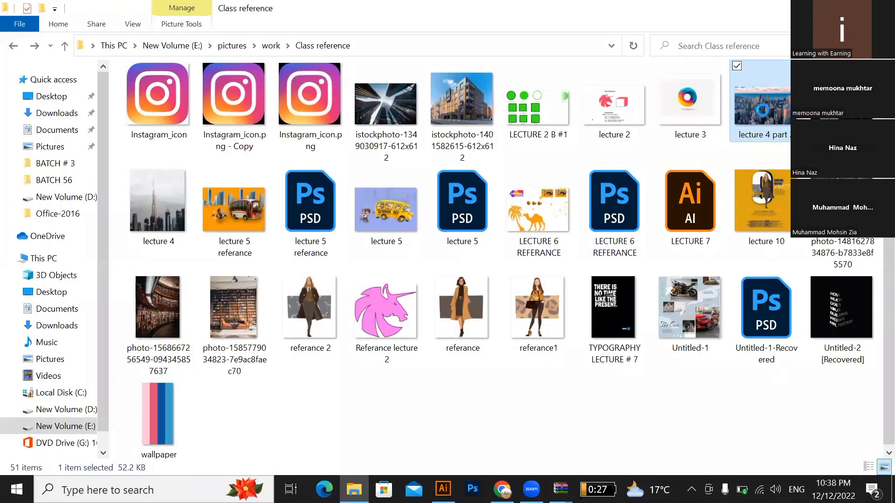
right_click(763, 110)
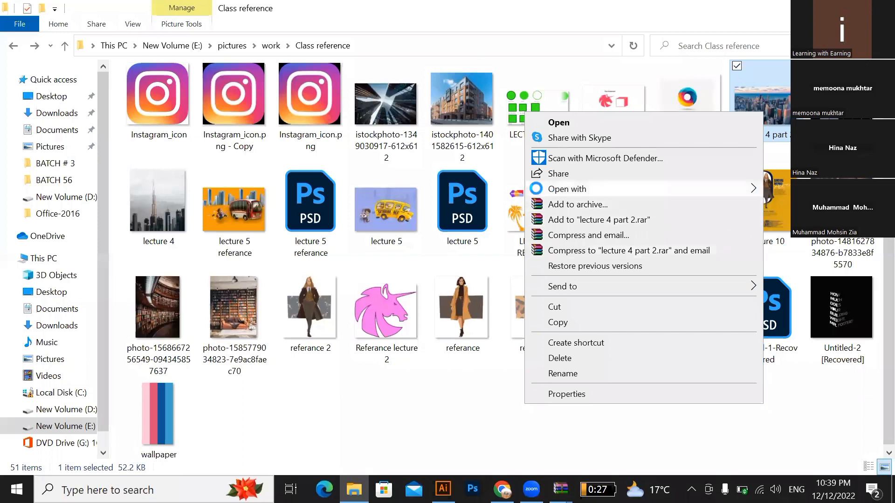
mouse_move(567, 189)
click(380, 221)
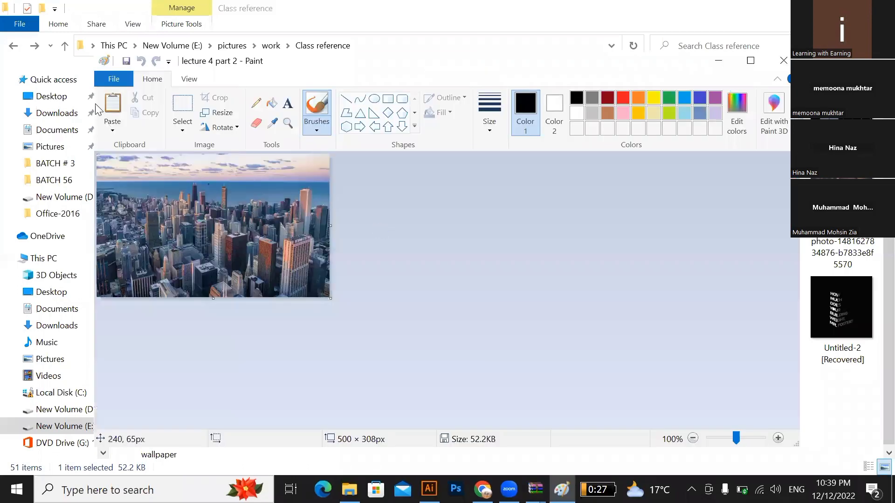
- Save the city skyline picture as a JPEG named 12 in the Class reference folder and close Paint
click(105, 79)
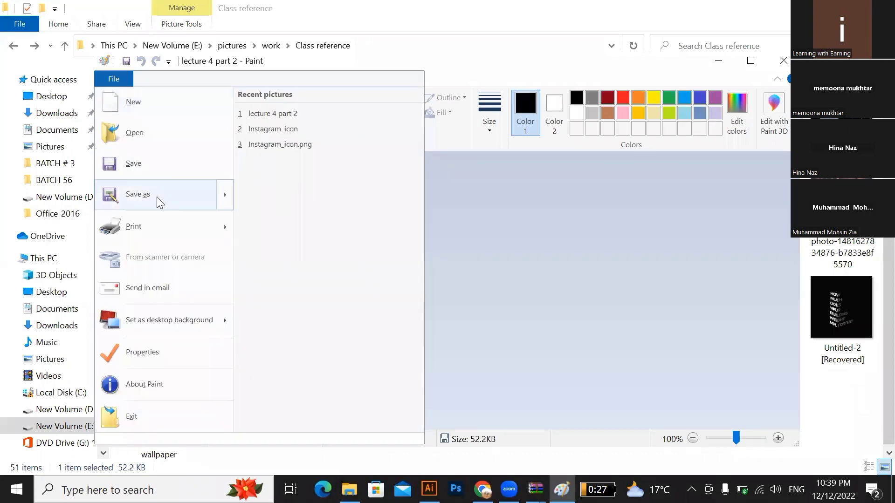
mouse_move(157, 196)
click(305, 157)
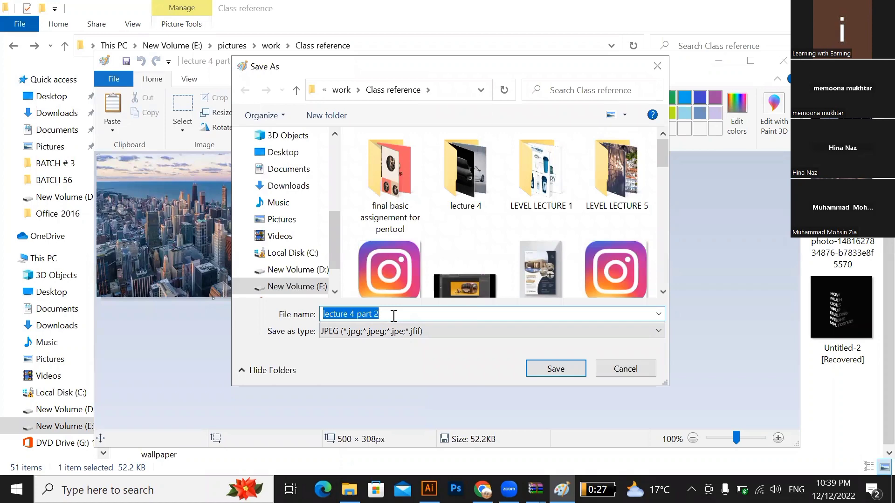
key(BackSpace)
text(12)
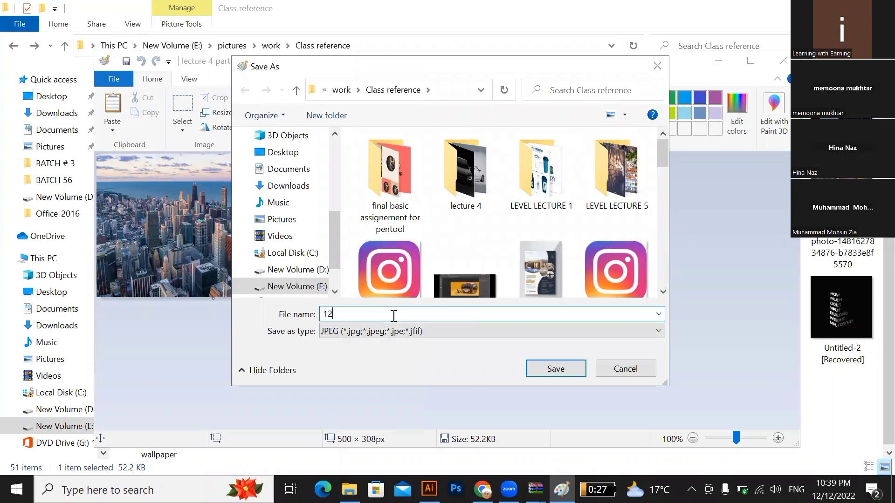
key(Return)
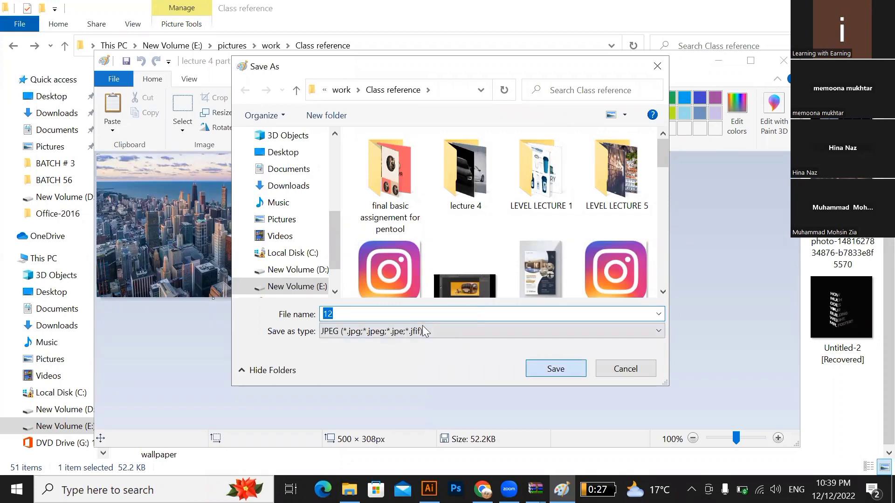
click(507, 288)
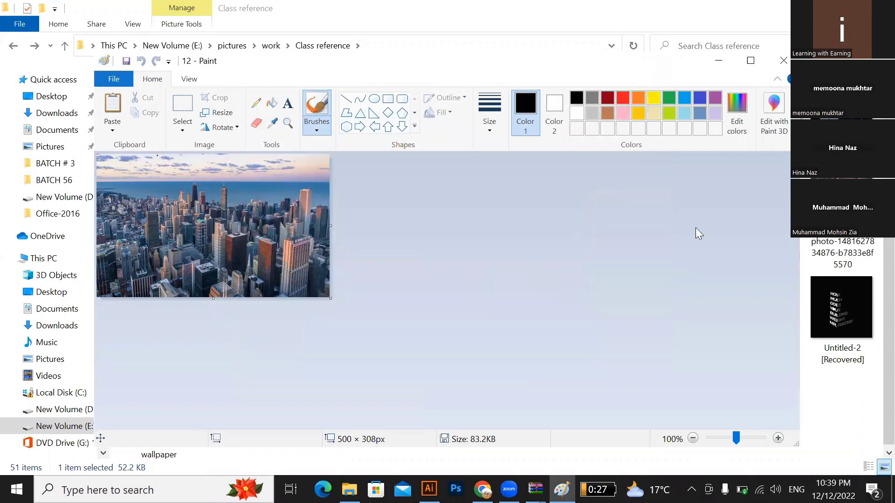
click(783, 57)
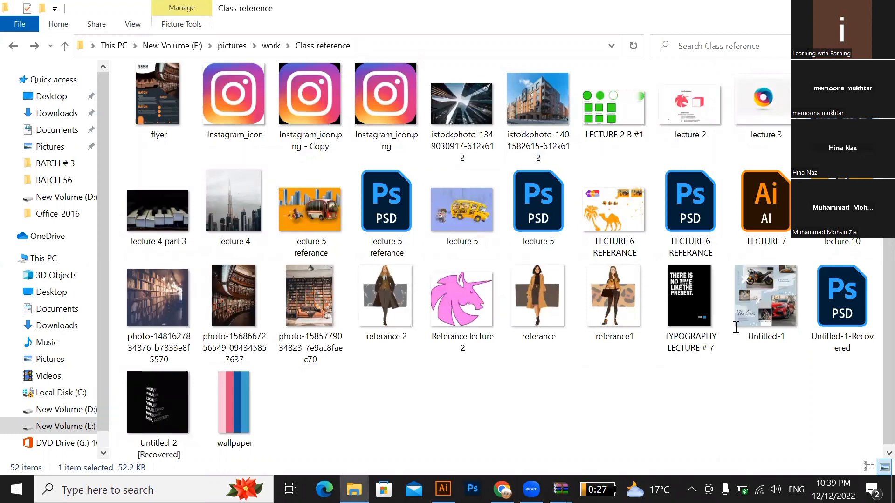
- Place the image 12 from the Class reference folder into the flyer document in Illustrator, accepting the color profile conversions
scroll(735, 327, up, 3)
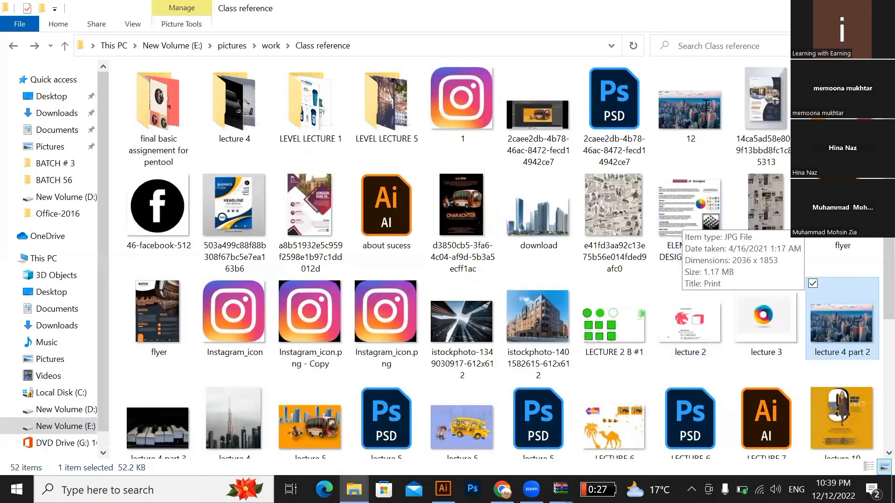
click(705, 106)
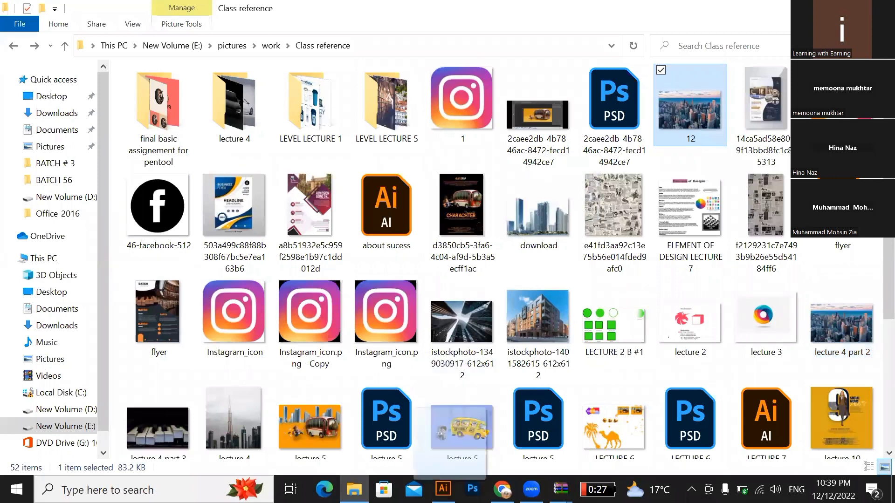
drag(459, 431, 471, 245)
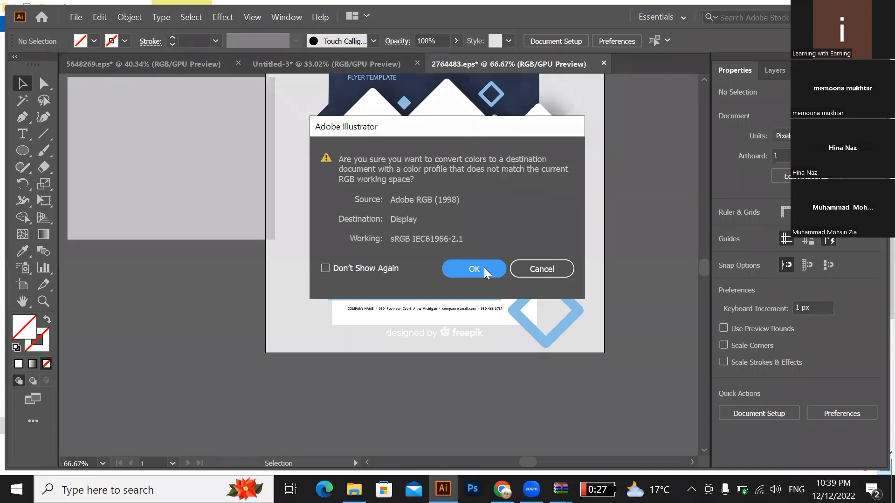
click(484, 268)
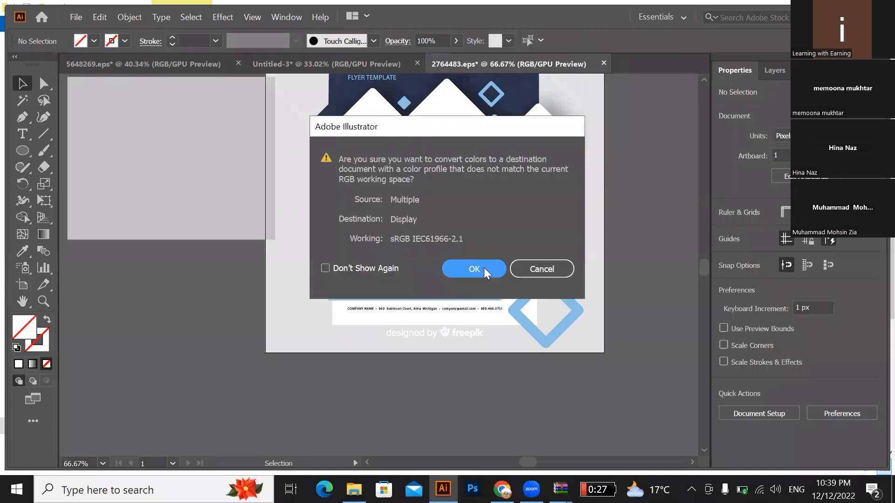
click(484, 268)
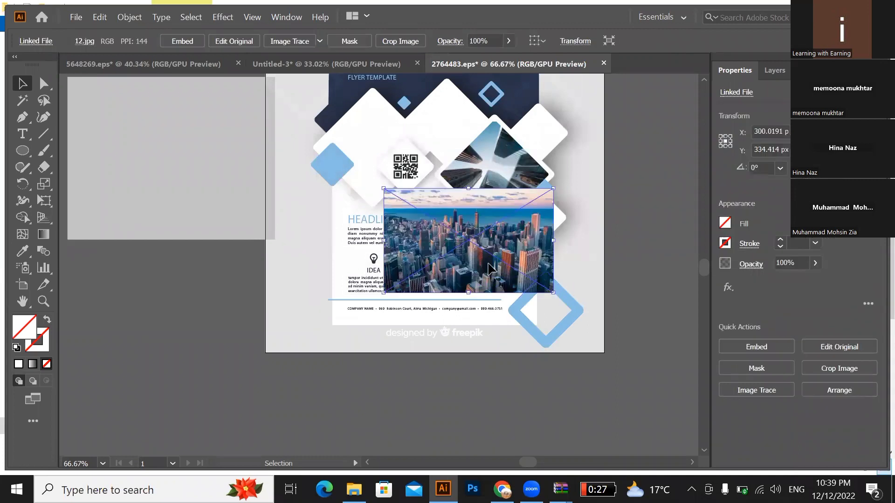
- Shrink the placed city skyline photo and position it over the white diamond in the flyer's upper middle
drag(493, 268, 364, 201)
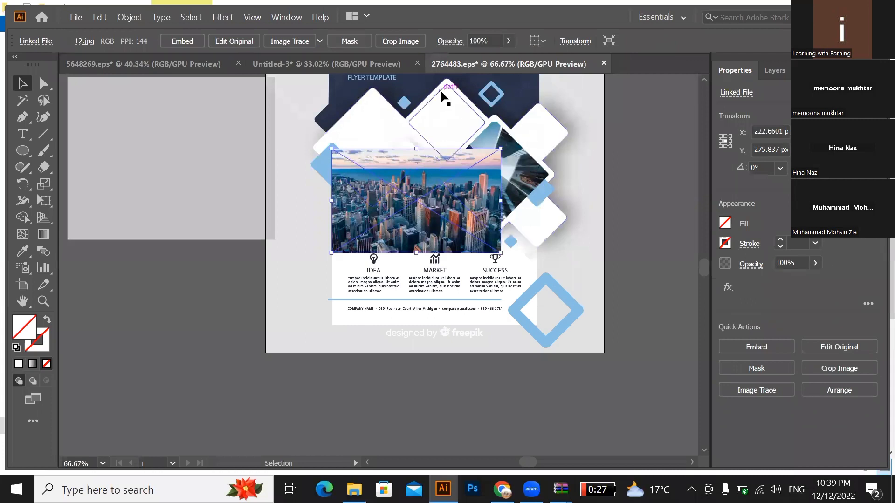
drag(448, 235, 478, 153)
drag(533, 173, 496, 151)
scroll(483, 173, up, 2)
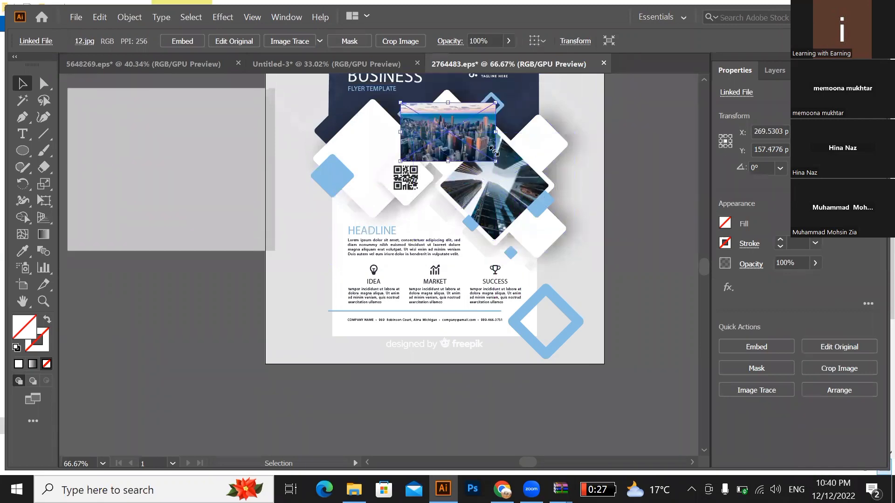
alt+scroll(484, 177, up, 1)
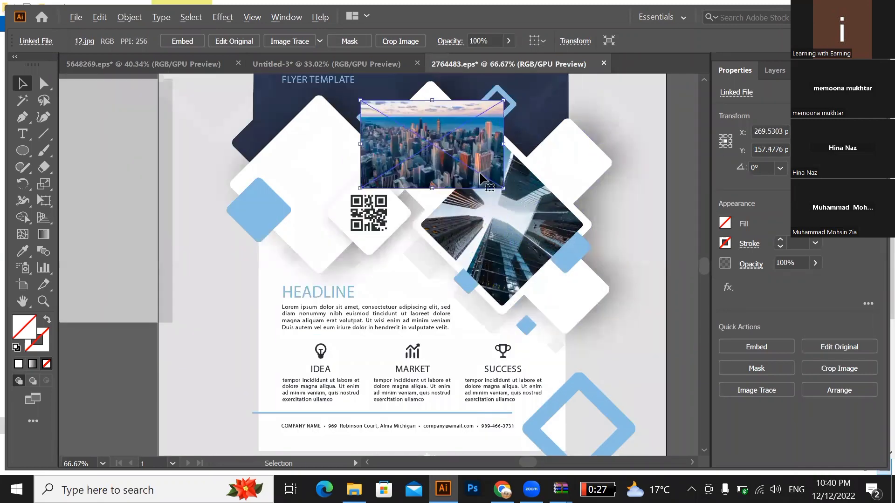
- Enlarge the placed skyline photo slightly, send it to the back and clip it to the upper-middle diamond with a clipping mask
scroll(501, 191, up, 4)
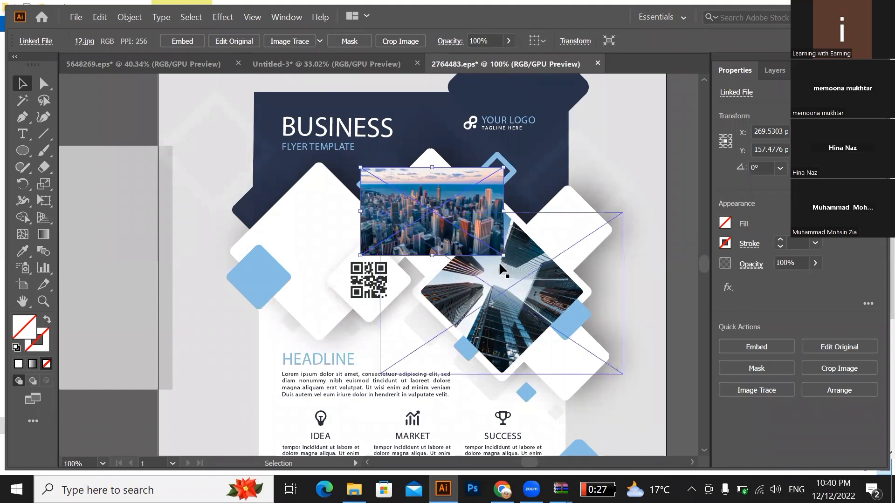
drag(495, 251, 515, 253)
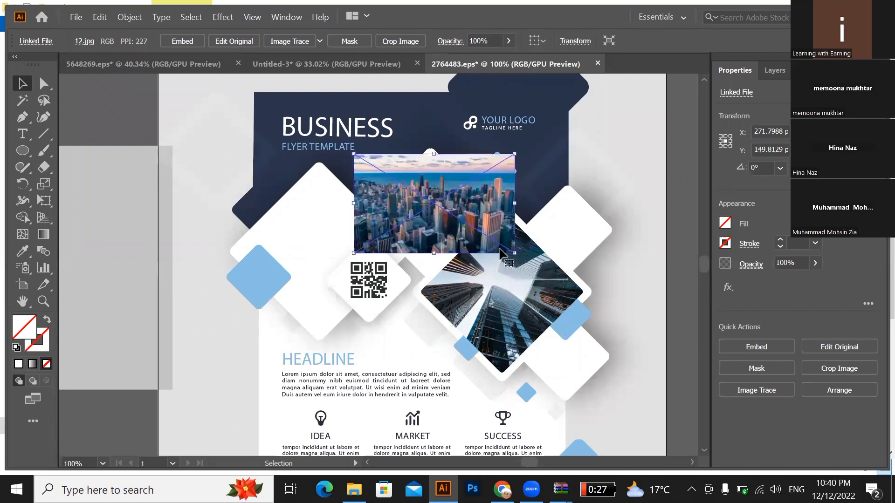
key(ctrl)
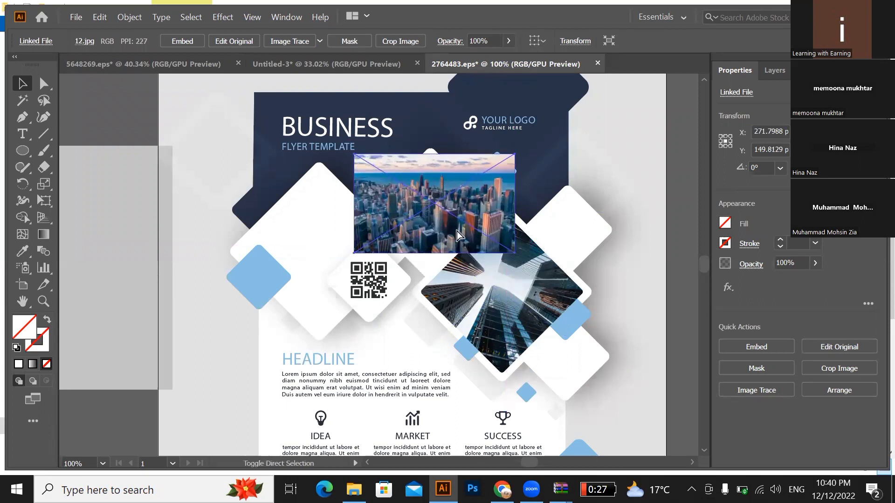
key(ctrl+shift+bracketleft)
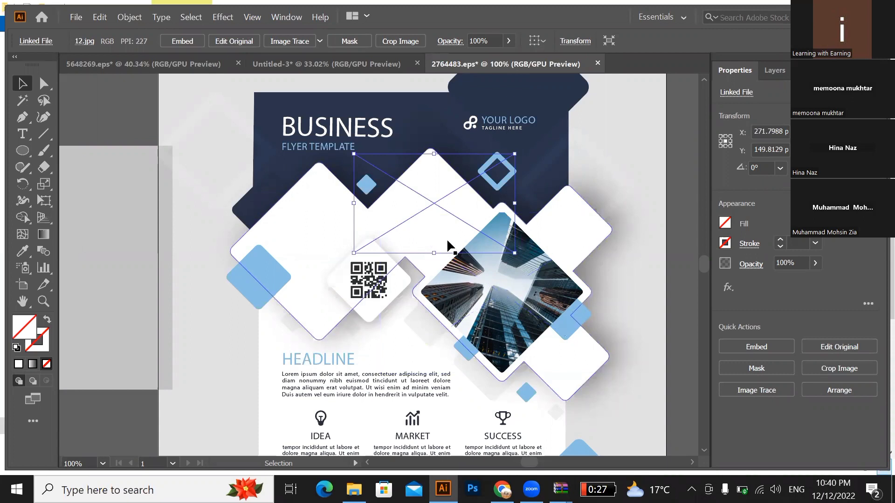
shift+click(425, 265)
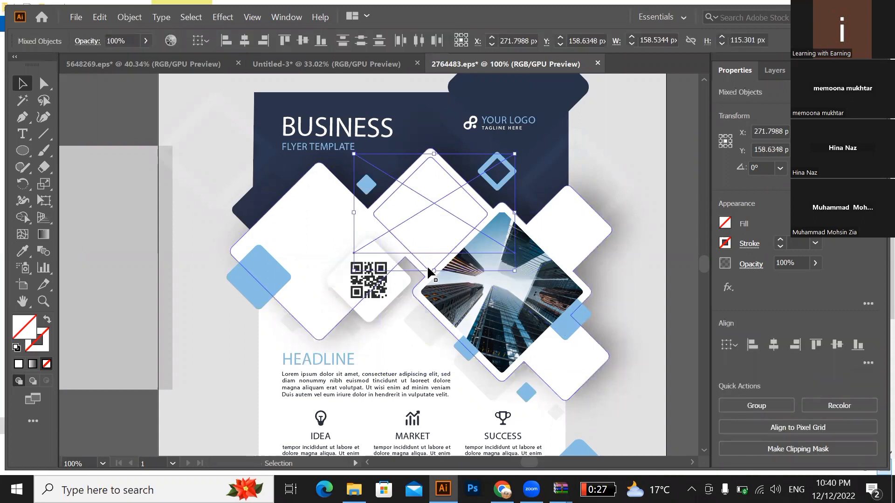
key(ctrl+7)
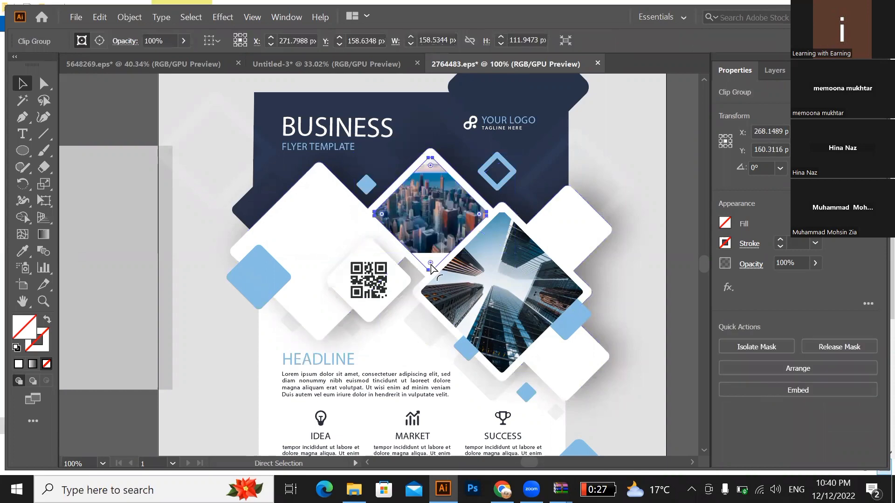
- Enlarge and reposition the skyline photo inside its clip group so it fills the diamond, and exit isolation mode
click(439, 226)
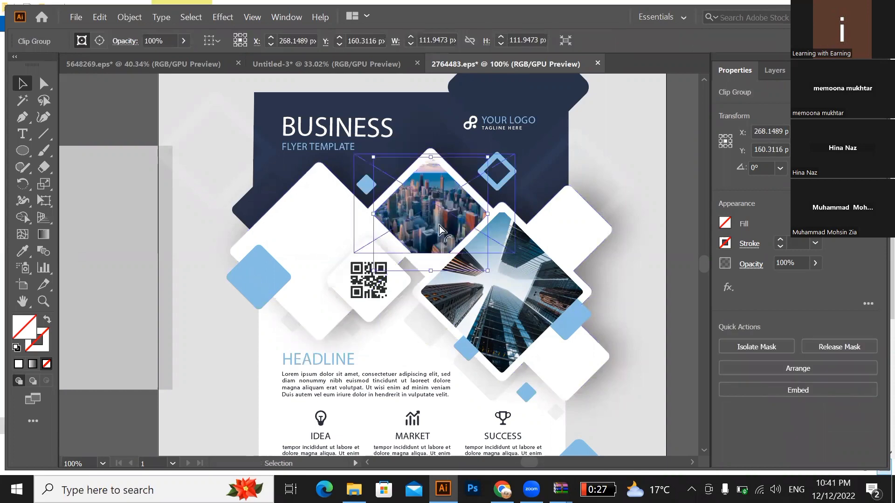
double_click(439, 225)
click(447, 231)
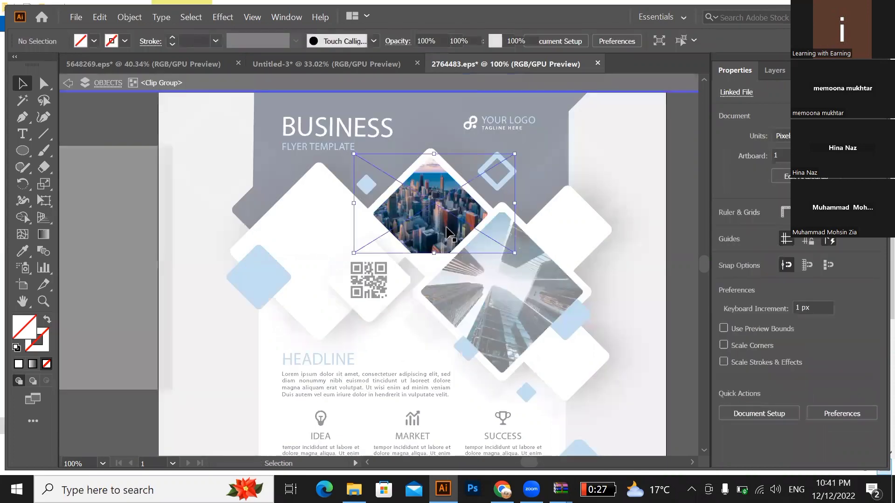
drag(514, 255, 531, 274)
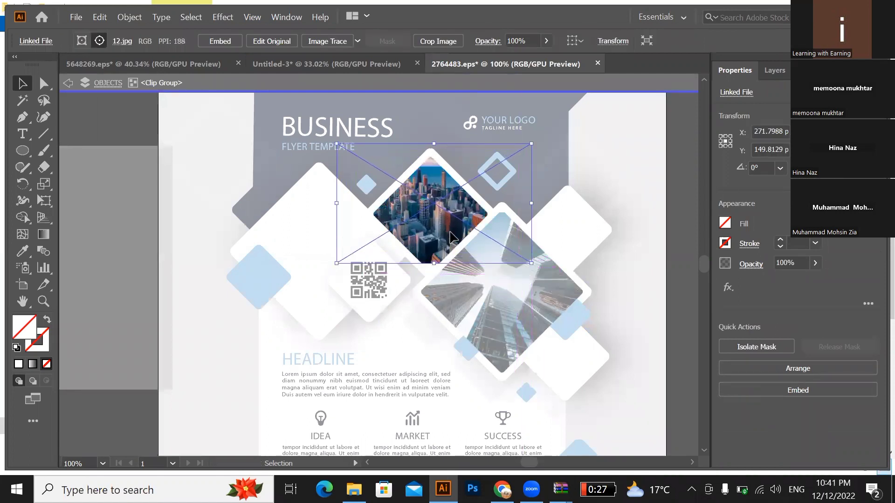
drag(440, 228, 433, 234)
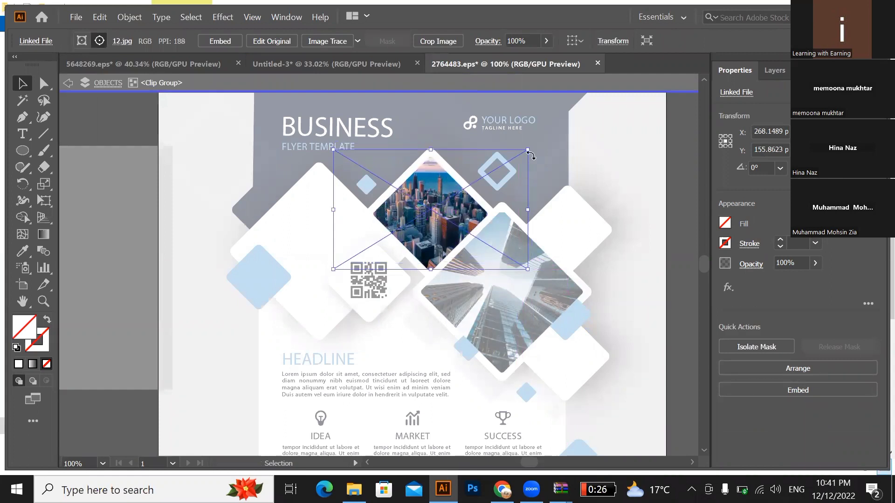
drag(527, 270, 531, 276)
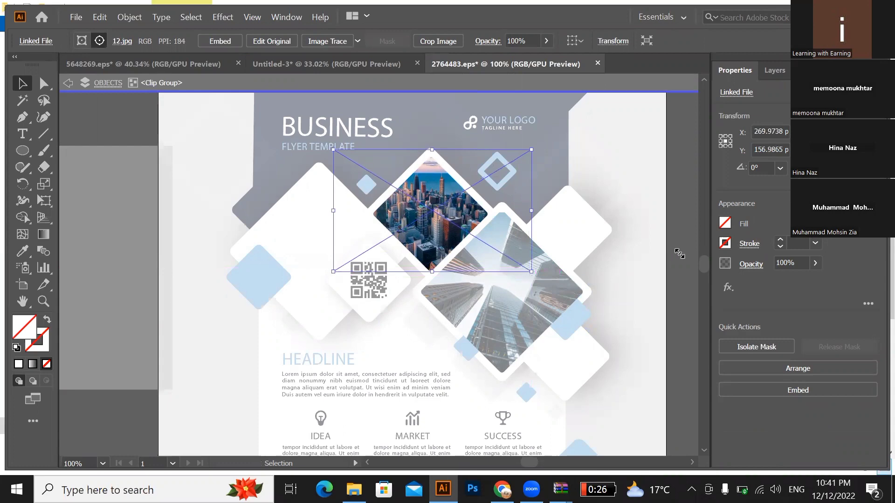
double_click(680, 222)
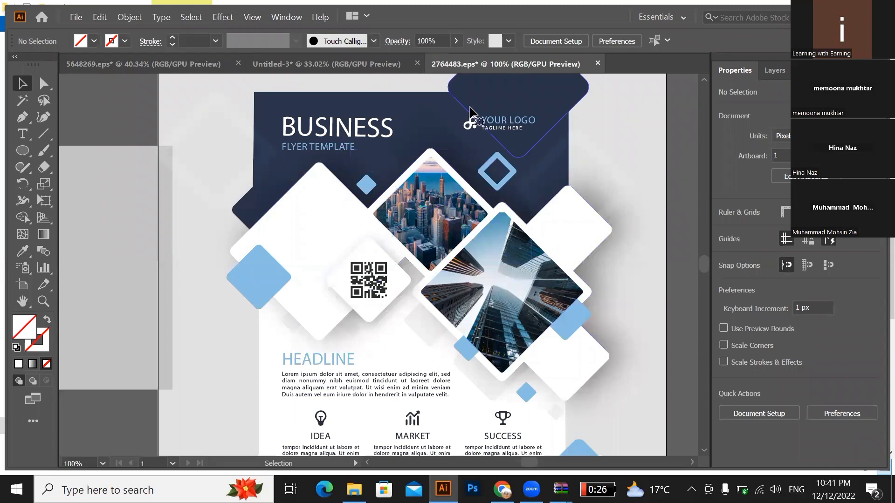
- Make a clipping mask from the navy rounded diamond behind the logo and the large navy header shape
click(466, 118)
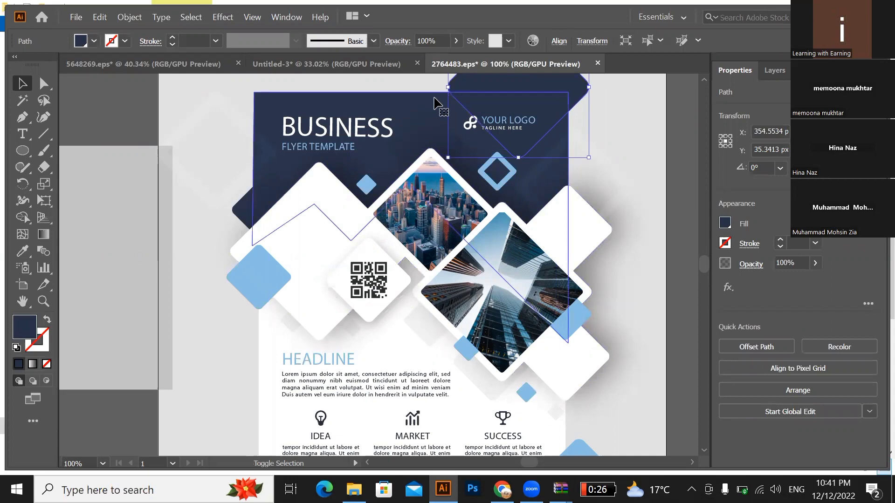
shift+click(435, 105)
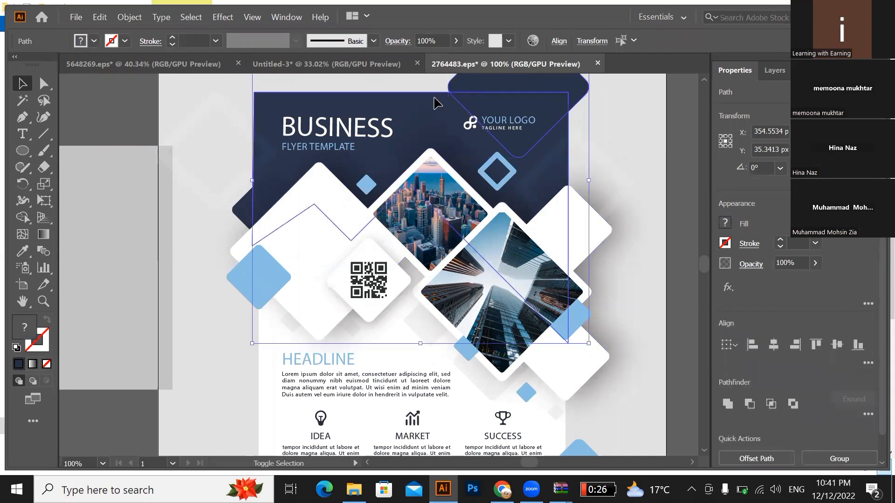
click(601, 105)
key(a)
click(578, 97)
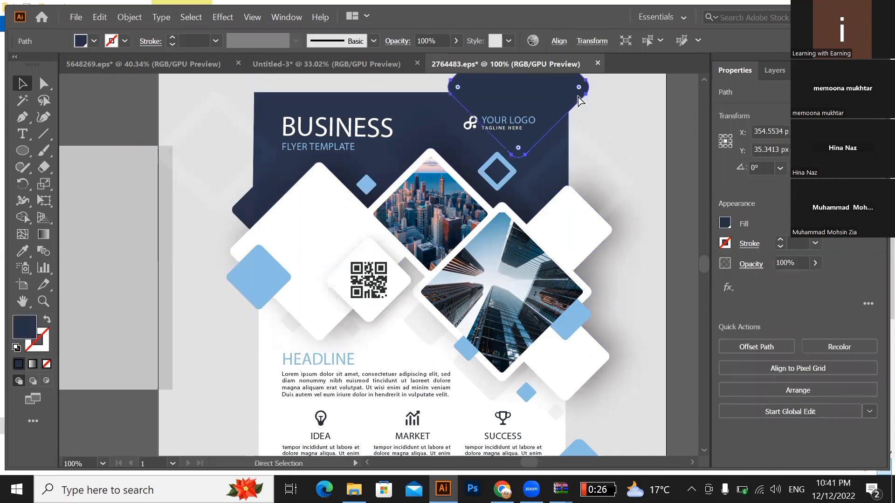
key(v)
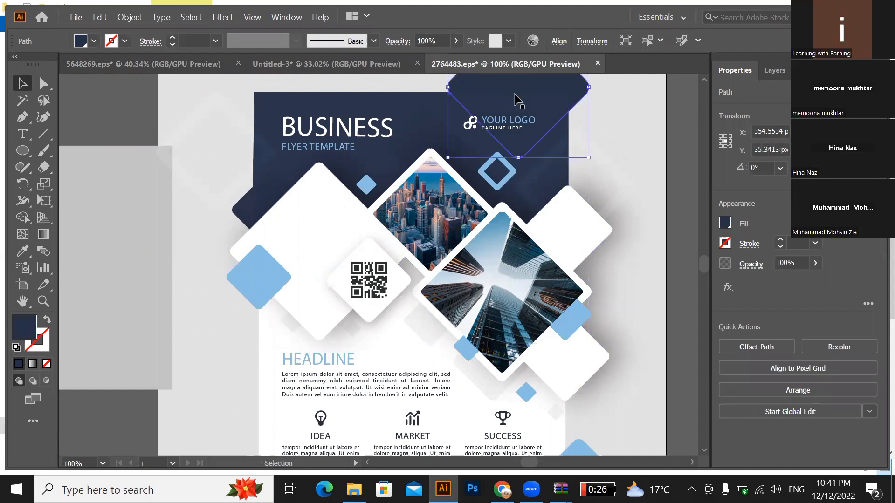
shift+click(429, 104)
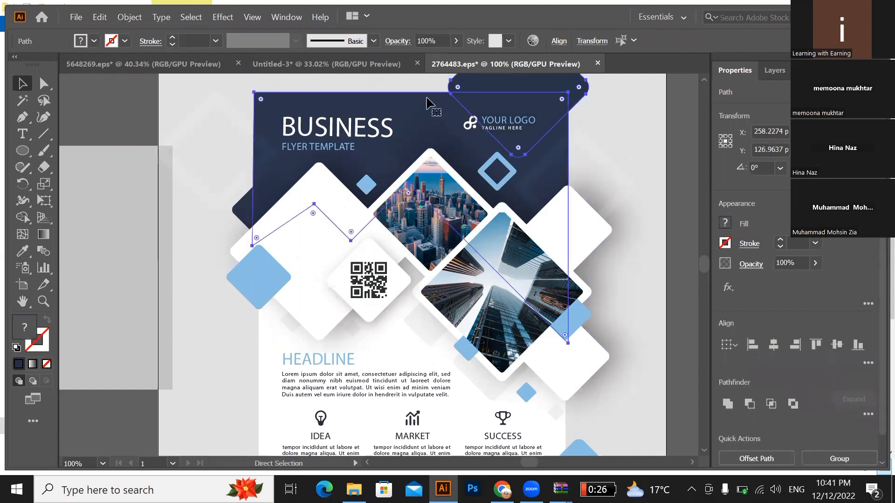
key(ctrl+7)
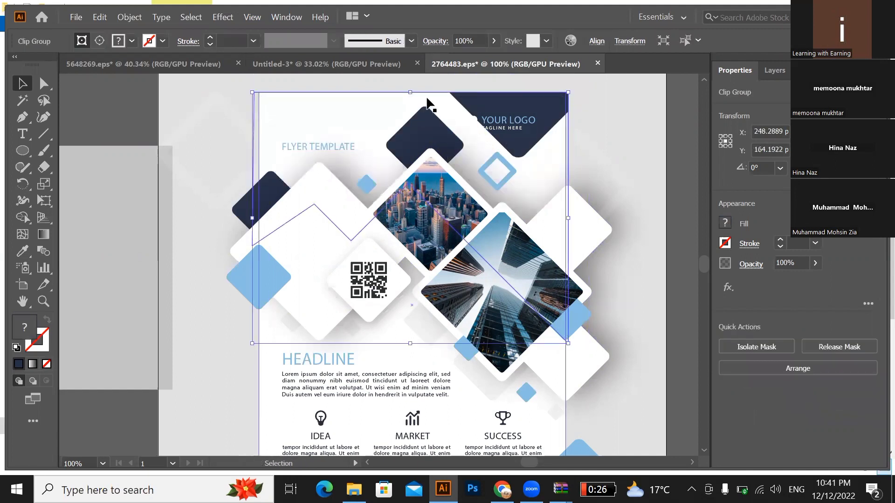
- Try moving the logo group about 20 px to the right over the navy corner shape, and undo the move
click(500, 129)
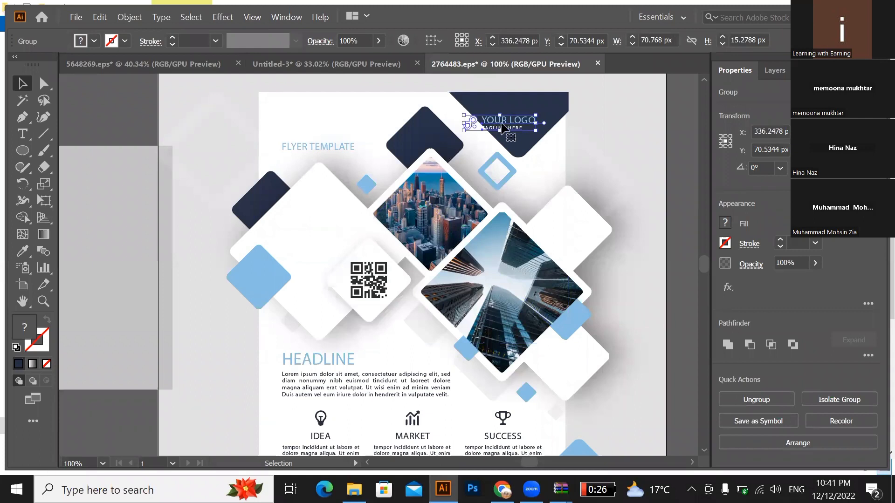
drag(503, 127, 523, 128)
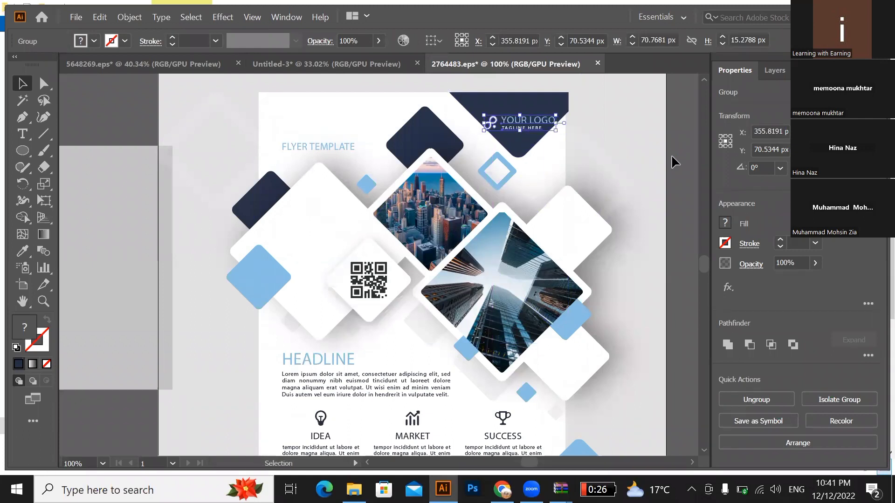
click(682, 169)
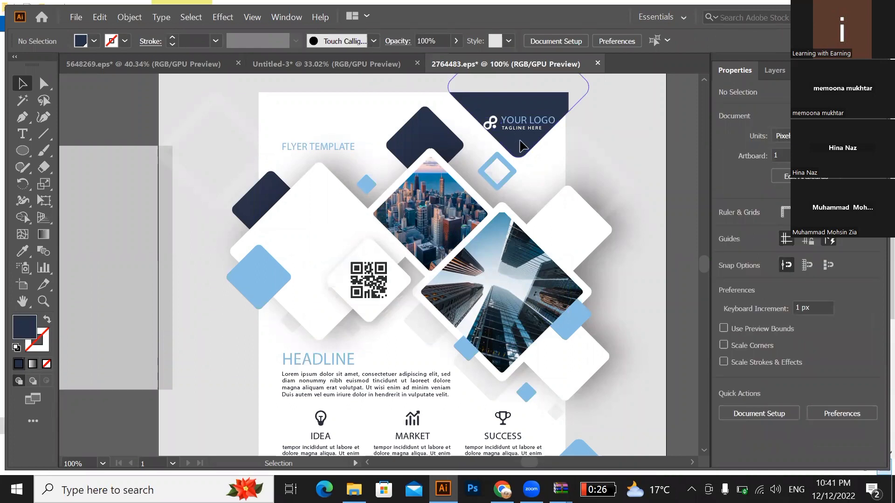
key(ctrl+z)
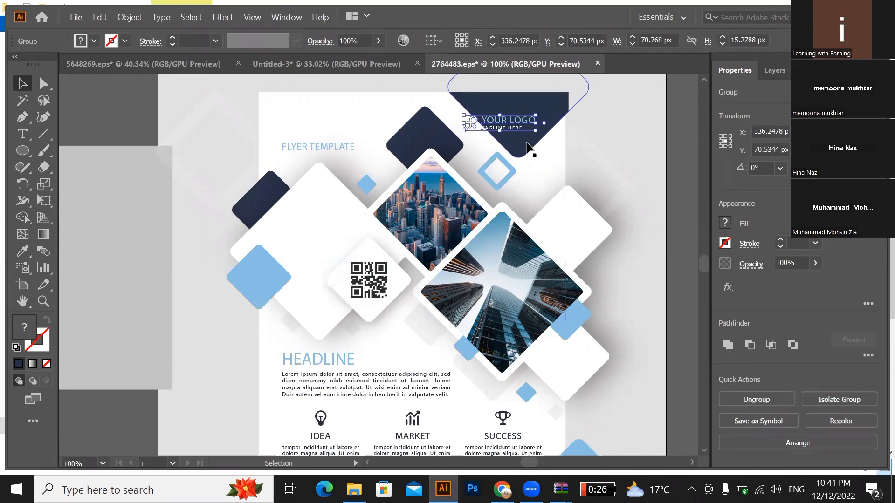
- Shift the clipped navy diamond about 4 px left and down, and move the logo group about 11 px right onto it
double_click(527, 149)
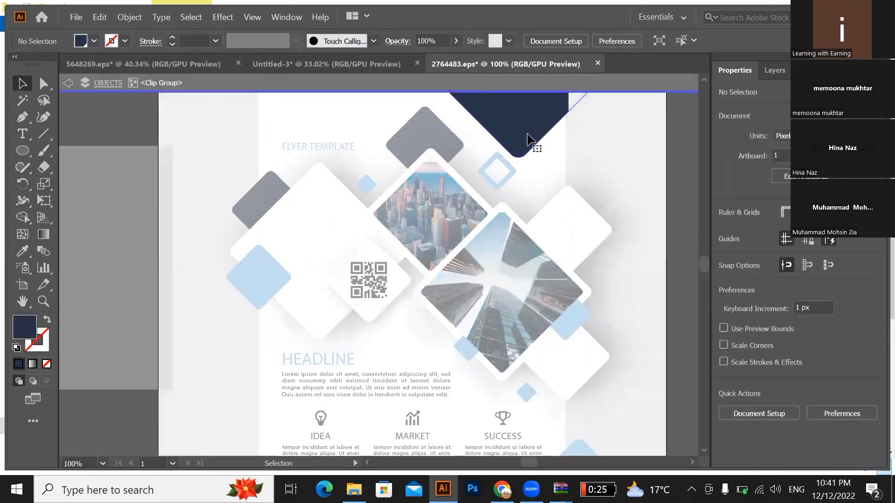
click(526, 137)
drag(526, 139, 519, 140)
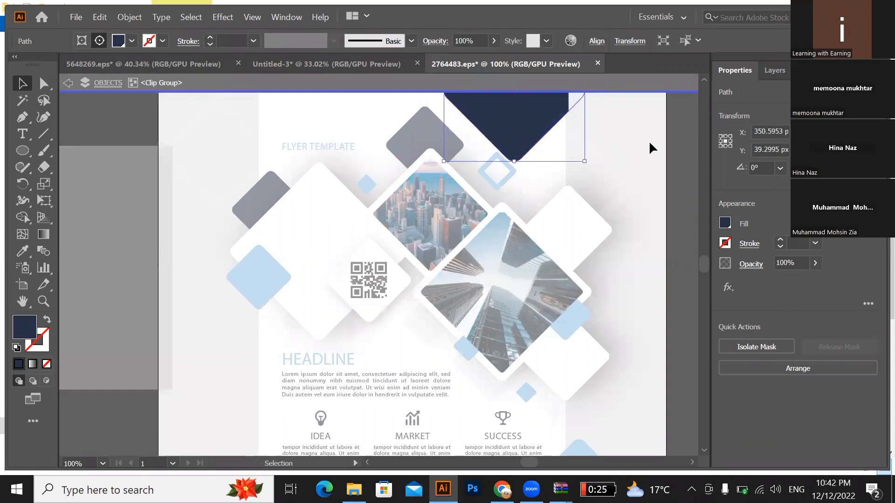
double_click(674, 138)
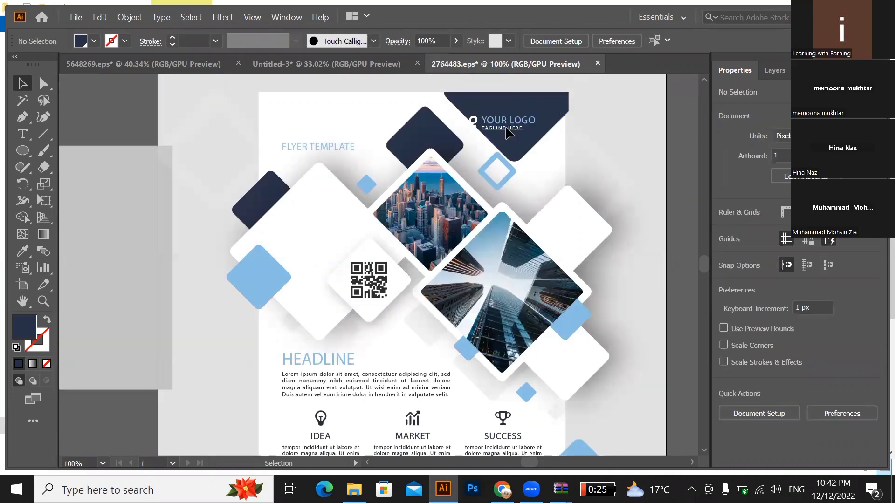
click(507, 127)
drag(506, 127, 517, 127)
- Move the grey rectangle from beside the artboard onto the flyer, across the diamond frames
scroll(459, 191, down, 1)
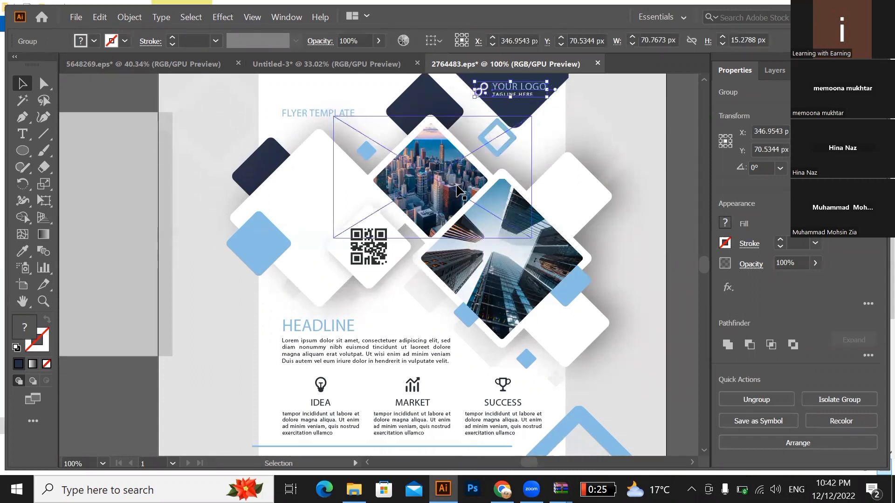
scroll(459, 191, down, 1)
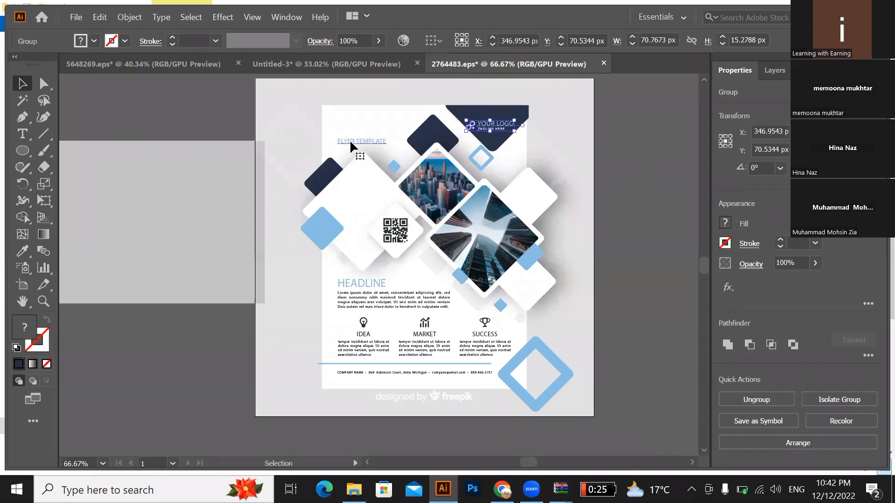
scroll(504, 149, up, 2)
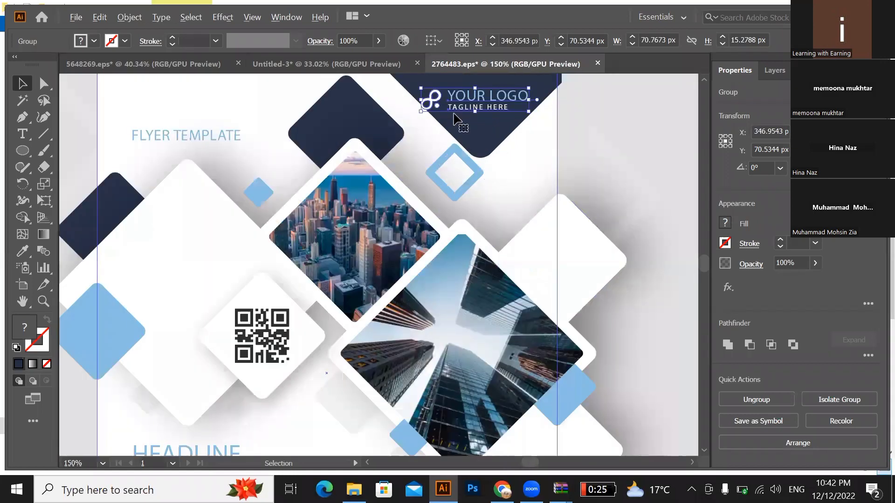
scroll(499, 144, down, 2)
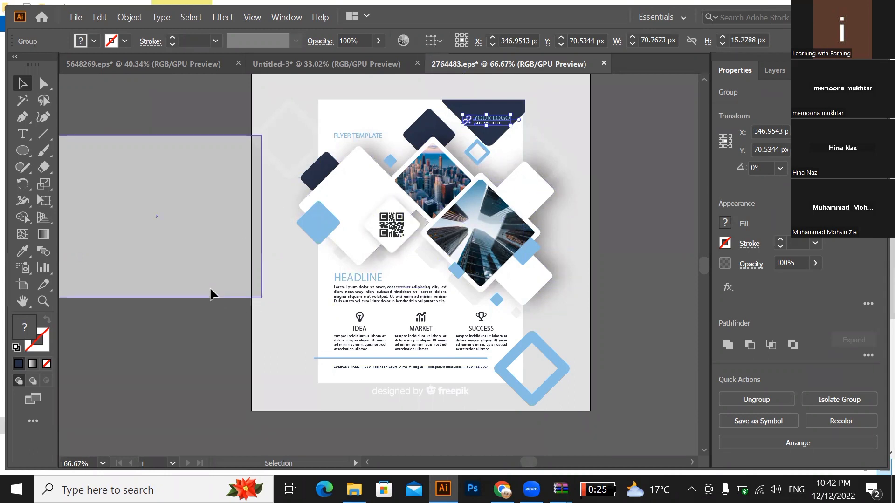
drag(221, 294, 461, 296)
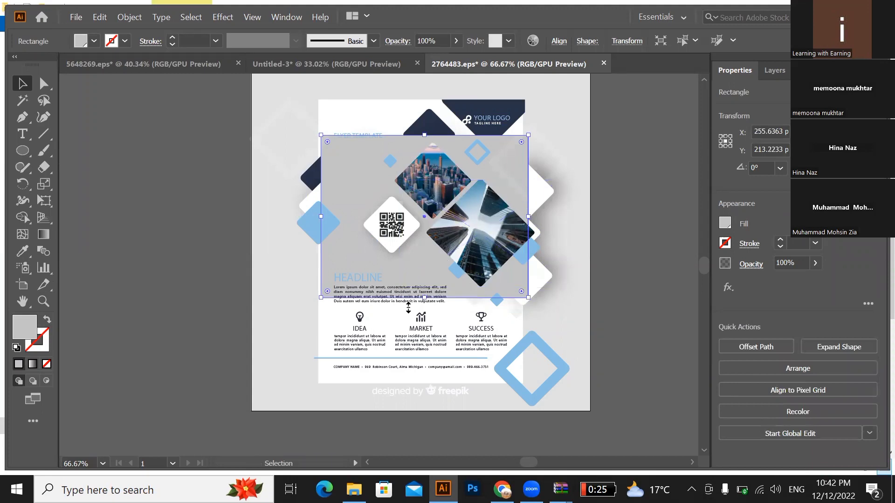
- Switch to Chrome, close the Freepik flyer template preview and highlight the search term "business flyer" on the results page
click(502, 489)
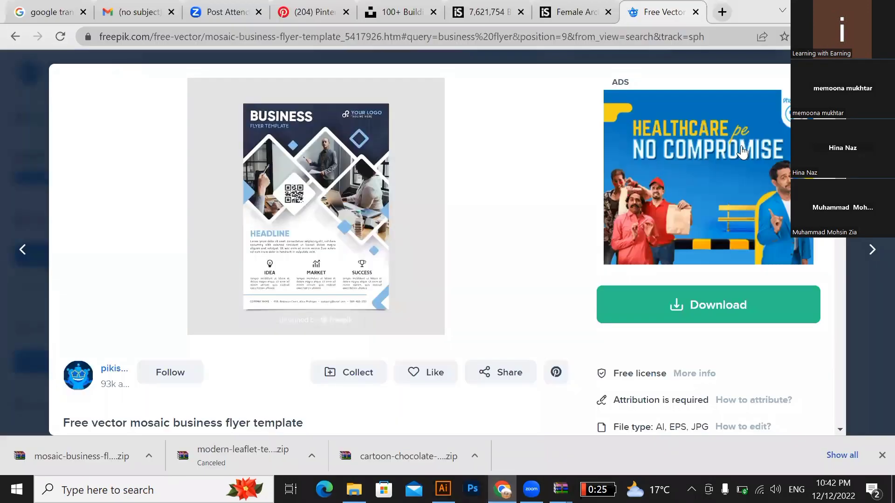
click(413, 65)
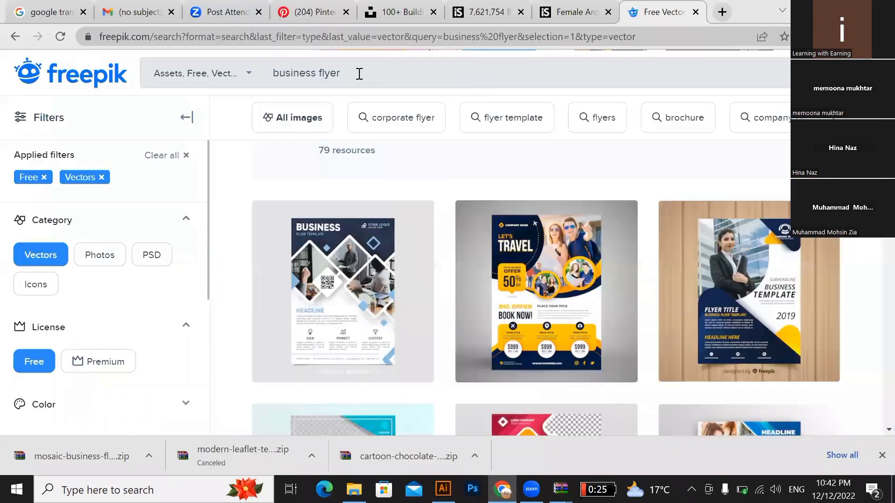
drag(355, 73, 223, 72)
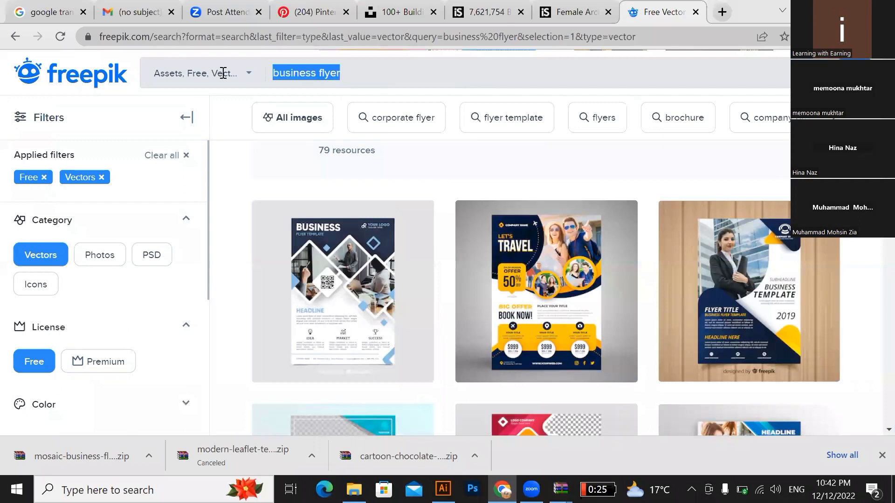
click(297, 311)
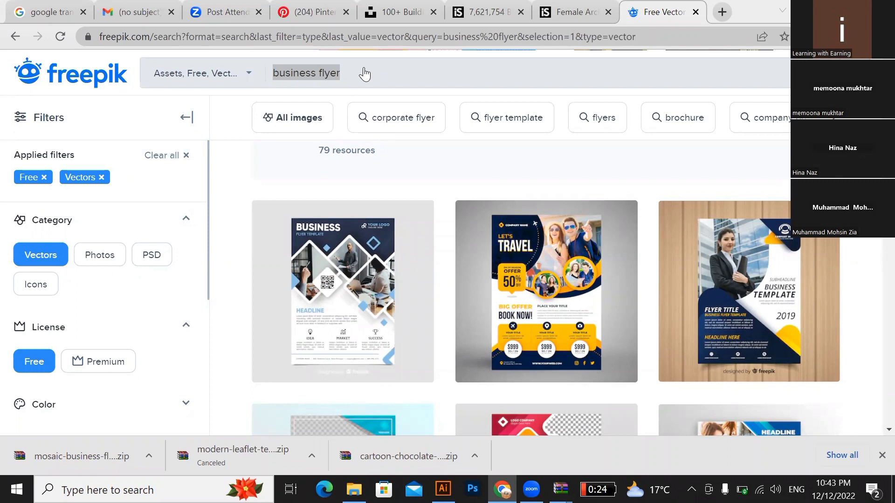
drag(340, 72, 262, 70)
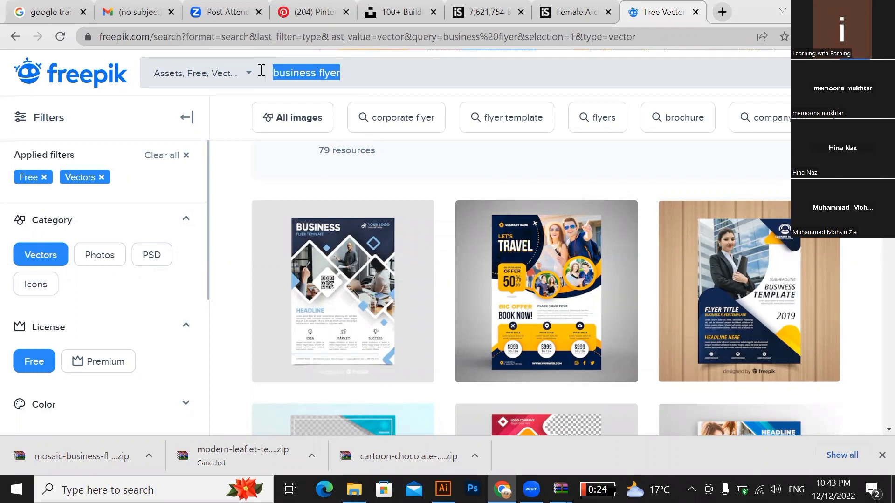
- Replace the Freepik search term and search the free vectors for "abstract logo design"
key(BackSpace)
text(a)
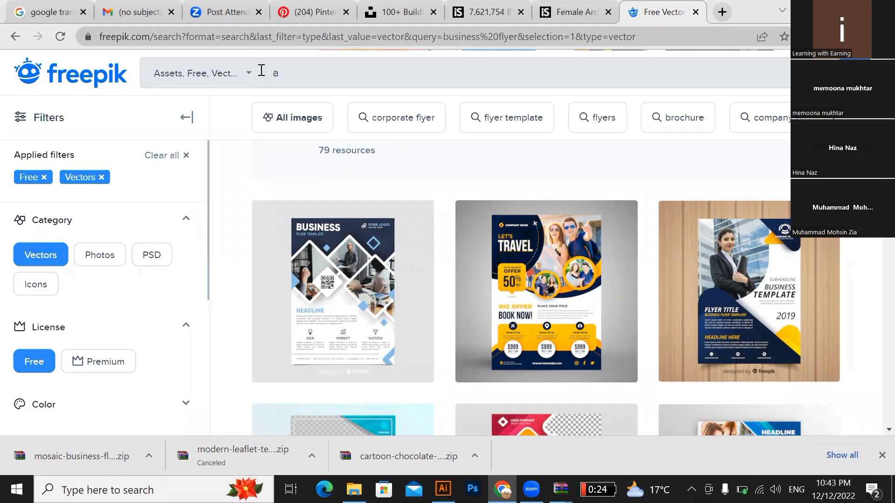
text(bstract lo)
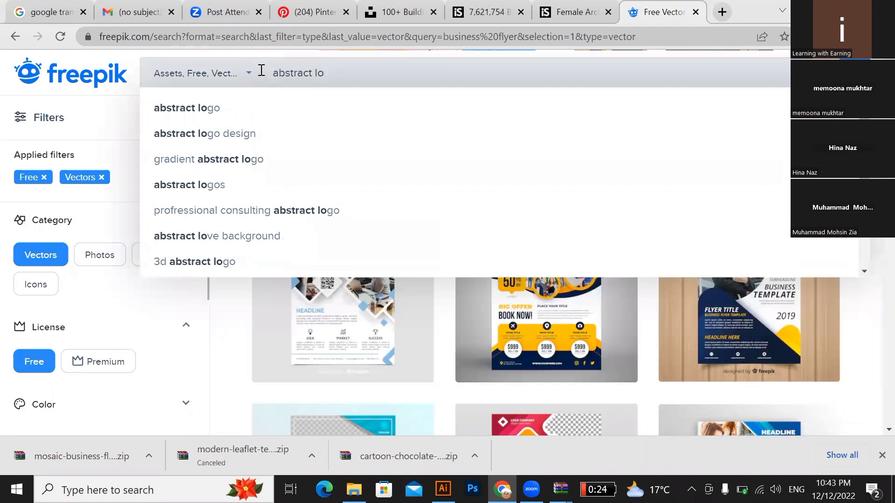
click(230, 131)
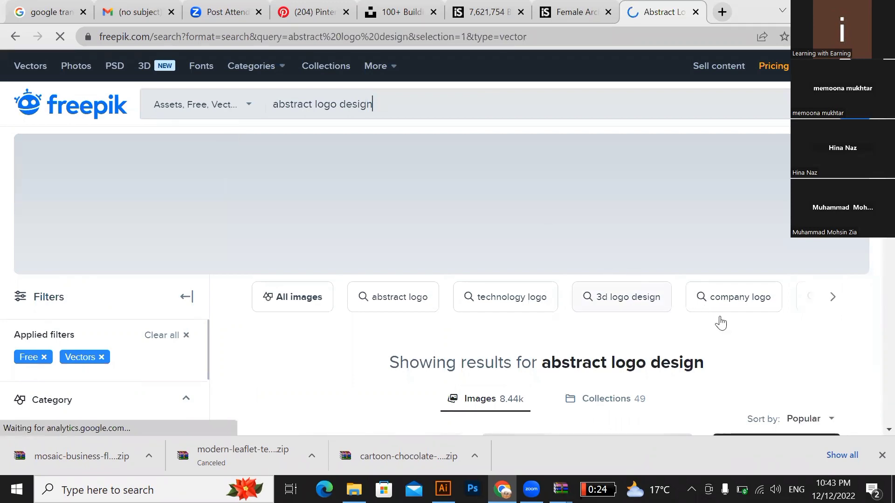
- Find the pink and blue "Gradient abstract logo" among the results and download it with the free, attribution-required licence
scroll(781, 357, down, 5)
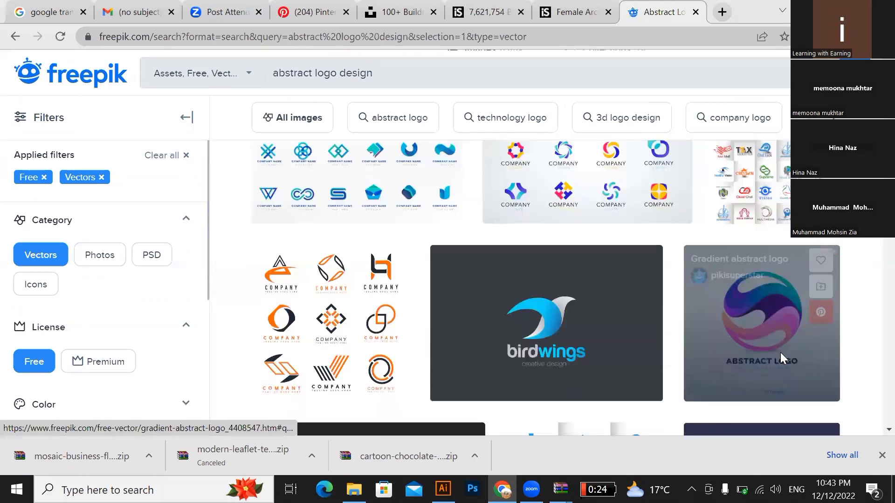
scroll(780, 352, down, 4)
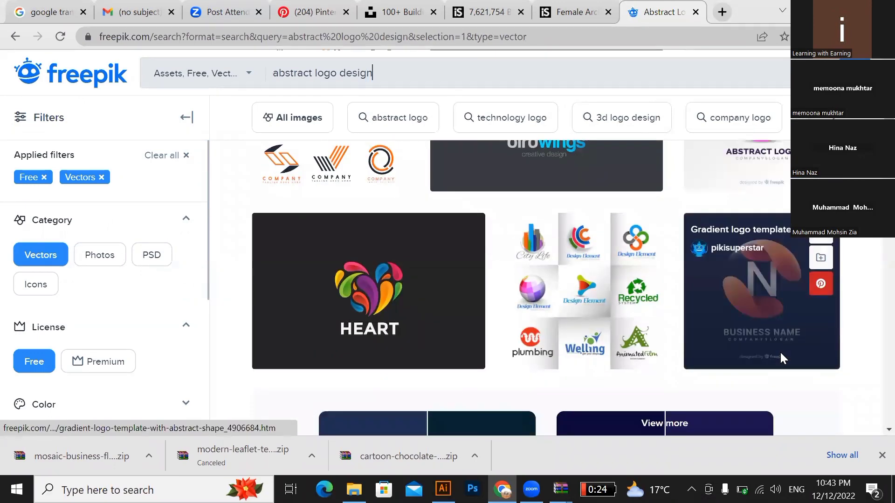
scroll(780, 354, down, 1)
scroll(781, 354, up, 2)
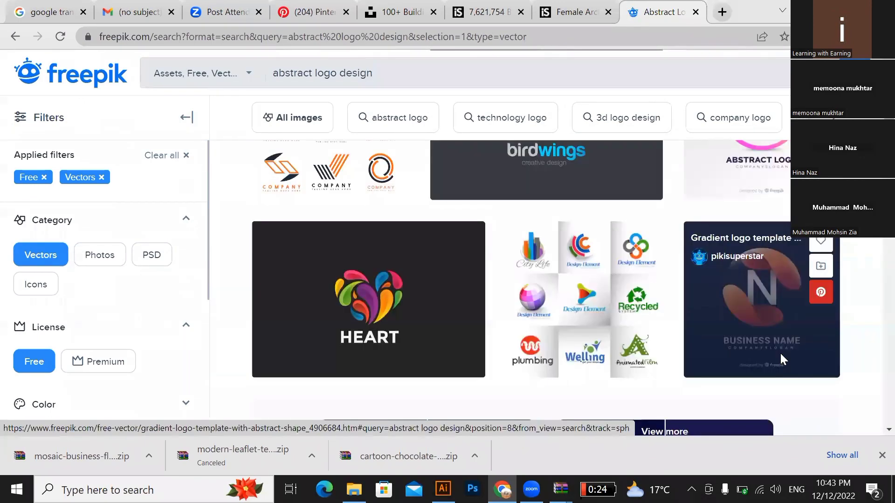
scroll(779, 352, up, 3)
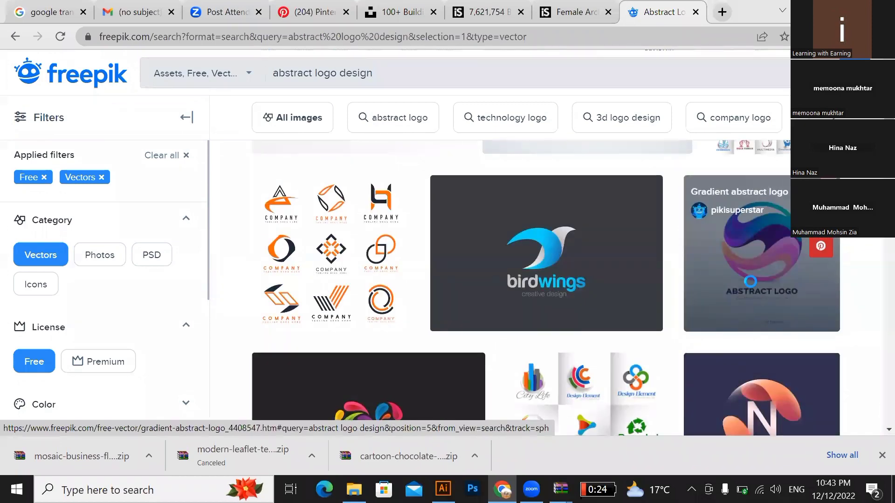
click(718, 282)
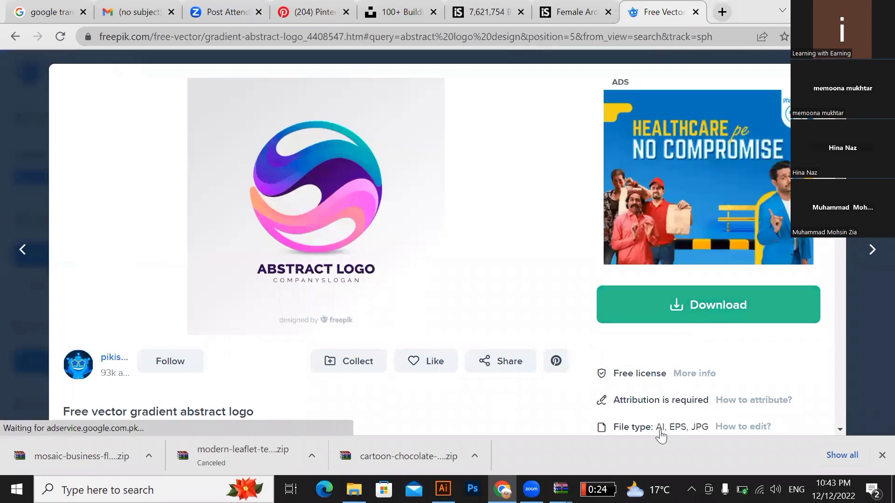
click(735, 313)
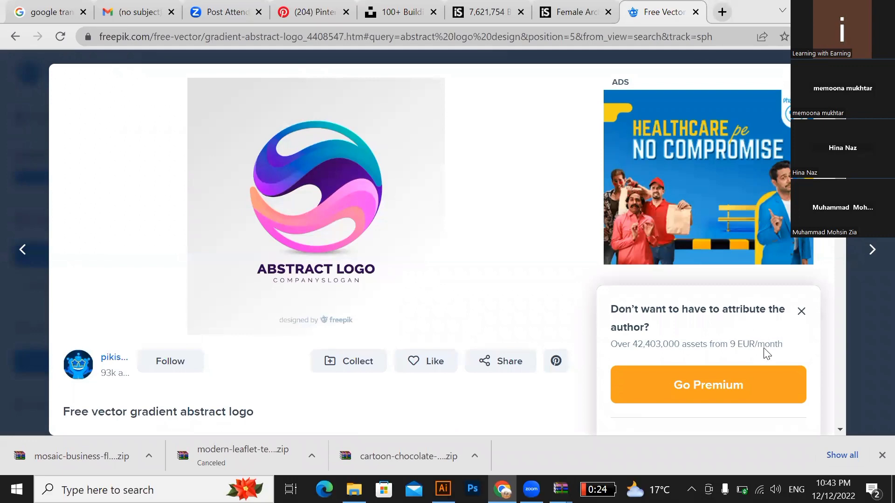
scroll(765, 360, down, 3)
click(740, 360)
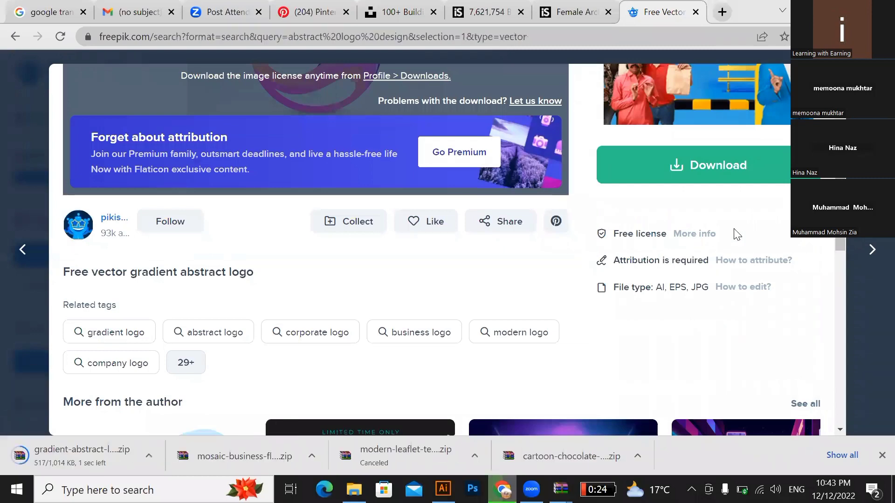
- Close the logo preview, browse more of the abstract logos, and search for "free logo design template"
scroll(759, 290, down, 3)
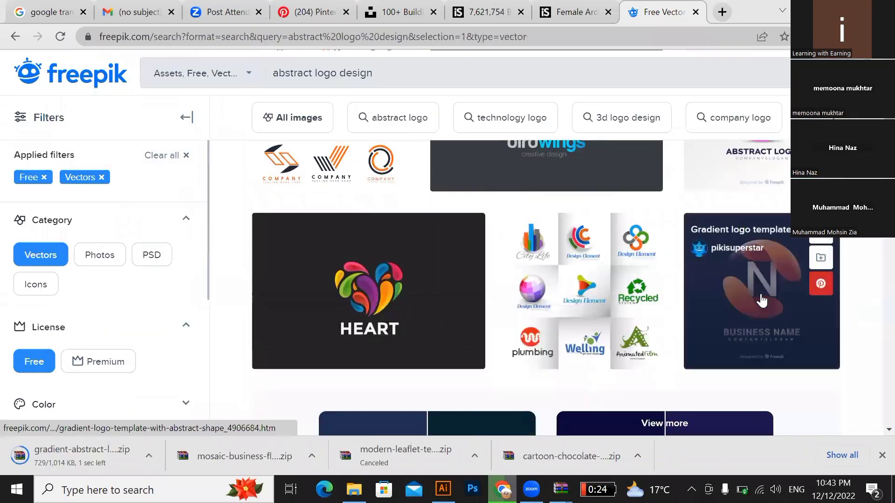
scroll(762, 298, down, 5)
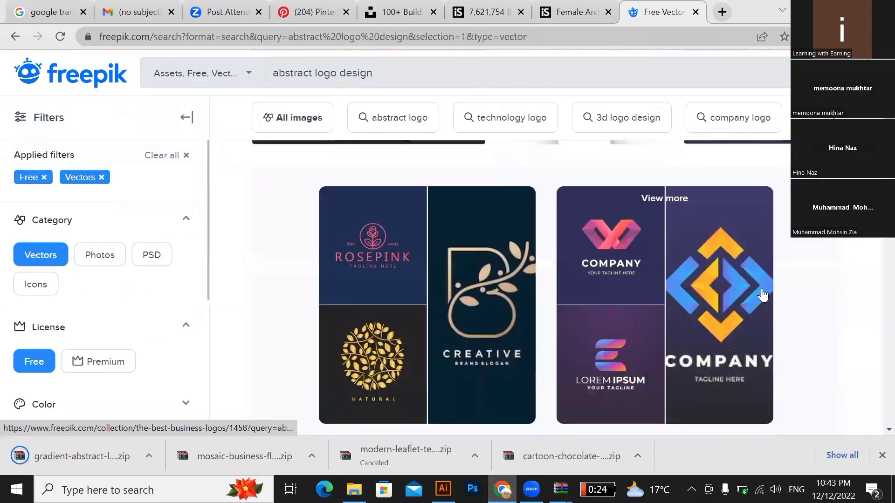
scroll(761, 288, down, 5)
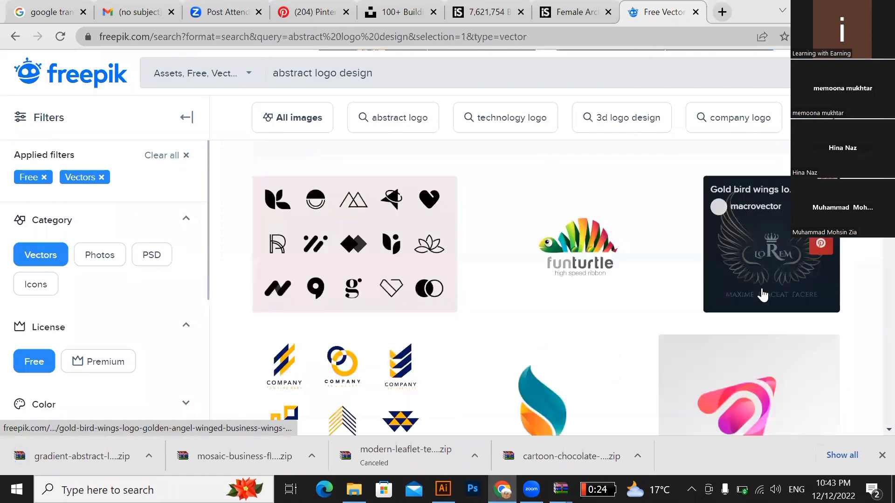
scroll(761, 293, down, 5)
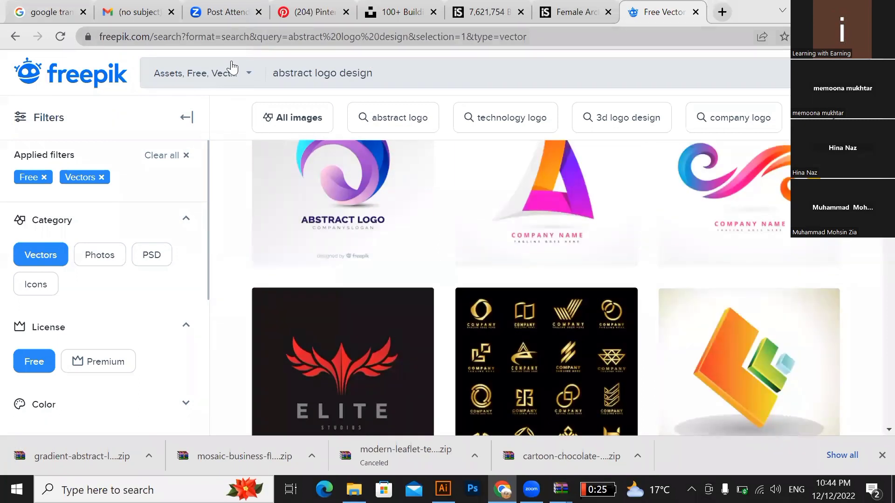
key(ctrl+a)
key(BackSpace)
text(logo )
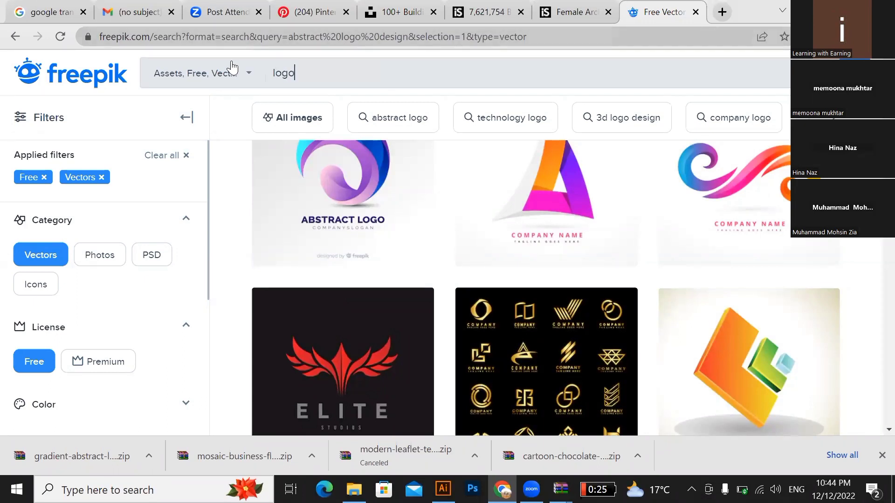
text(d)
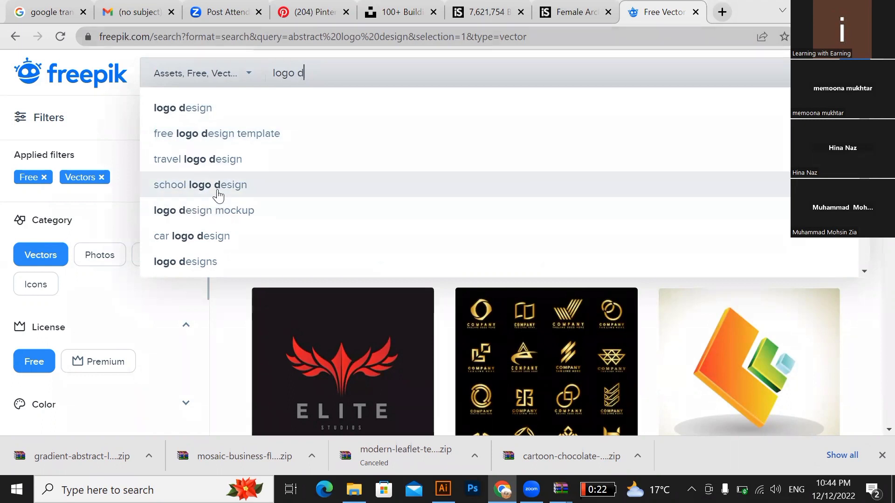
click(190, 140)
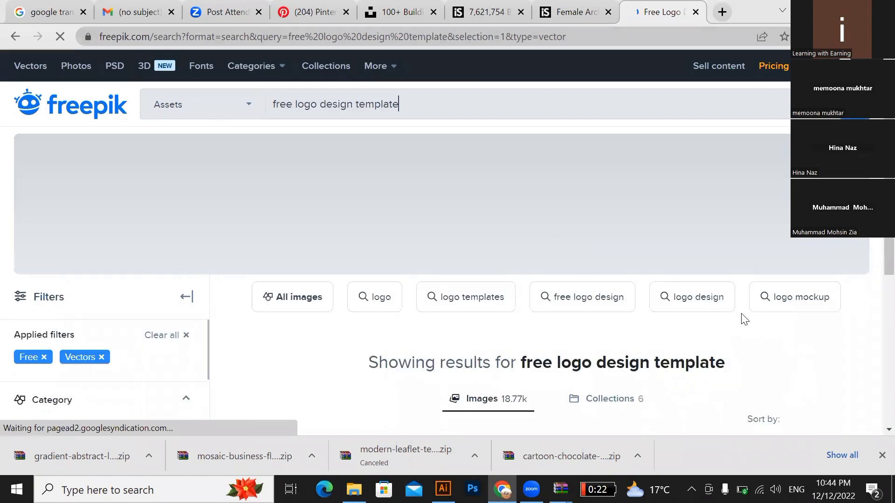
- Find the "Golden elegant logo with frame" vector with the letter M and download it for free
scroll(753, 315, down, 1)
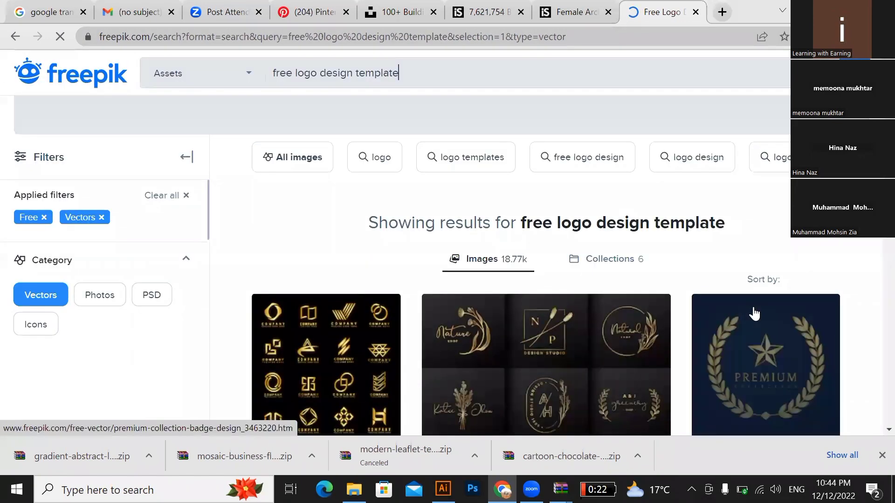
scroll(746, 298, down, 3)
mouse_move(743, 280)
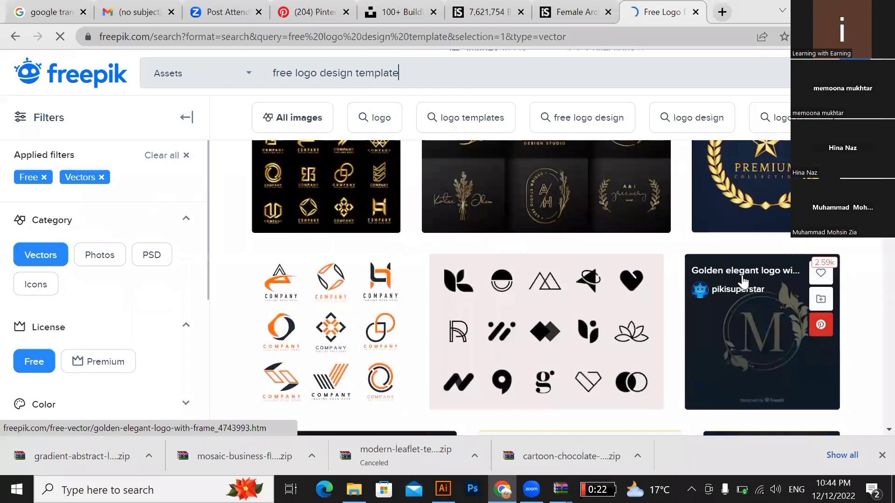
scroll(742, 279, up, 1)
scroll(742, 280, down, 1)
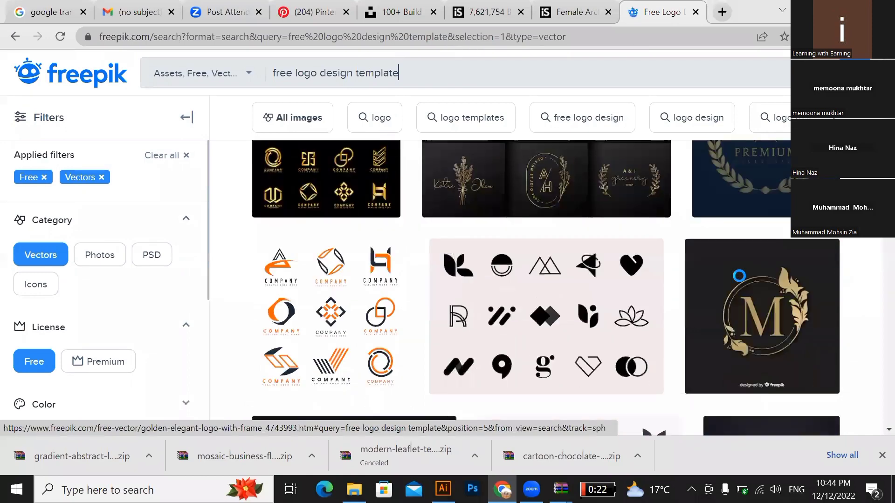
scroll(727, 289, down, 1)
click(718, 304)
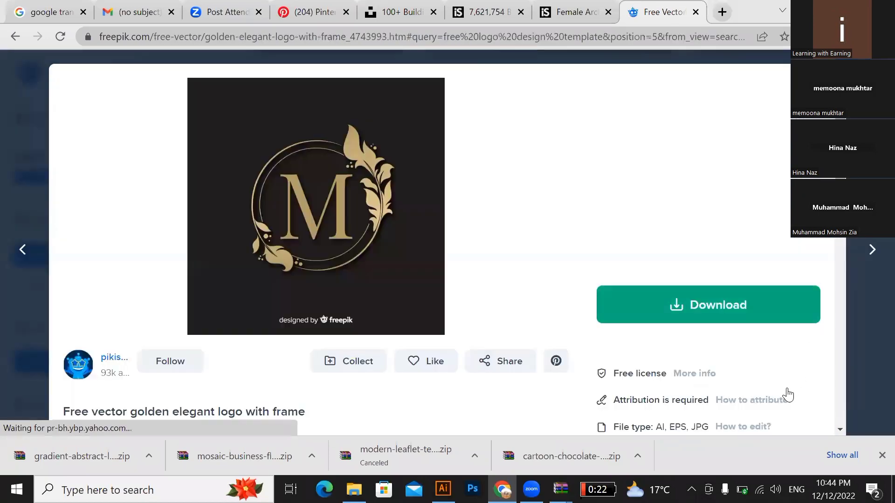
scroll(769, 374, down, 3)
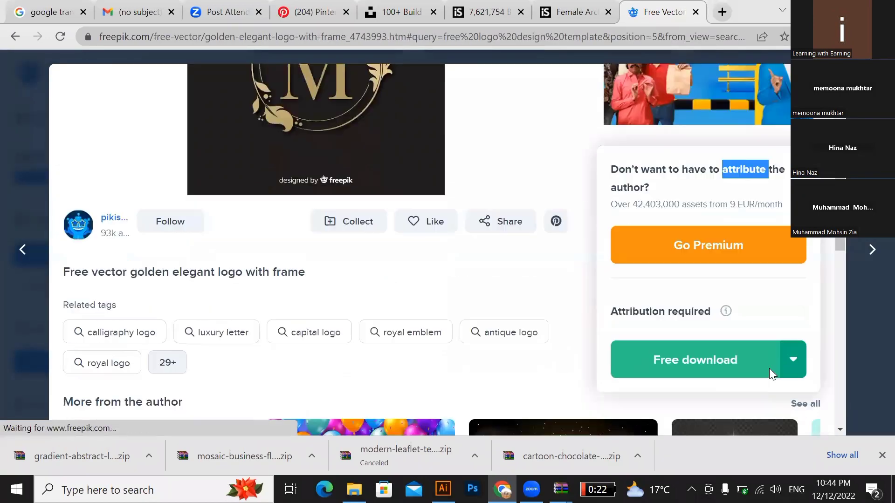
click(769, 370)
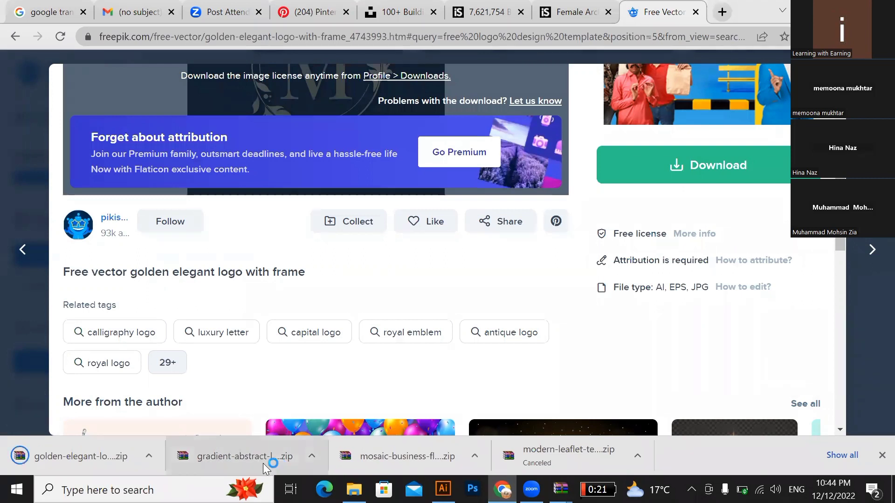
- Open 2339701.eps from the downloaded gradient-abstract-logo archive in Illustrator and dismiss the missing fonts notice without replacing them
click(275, 449)
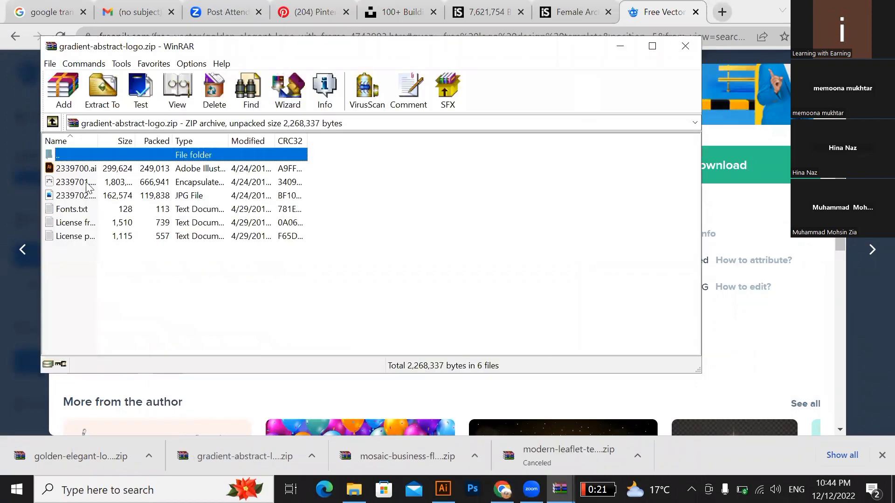
click(87, 183)
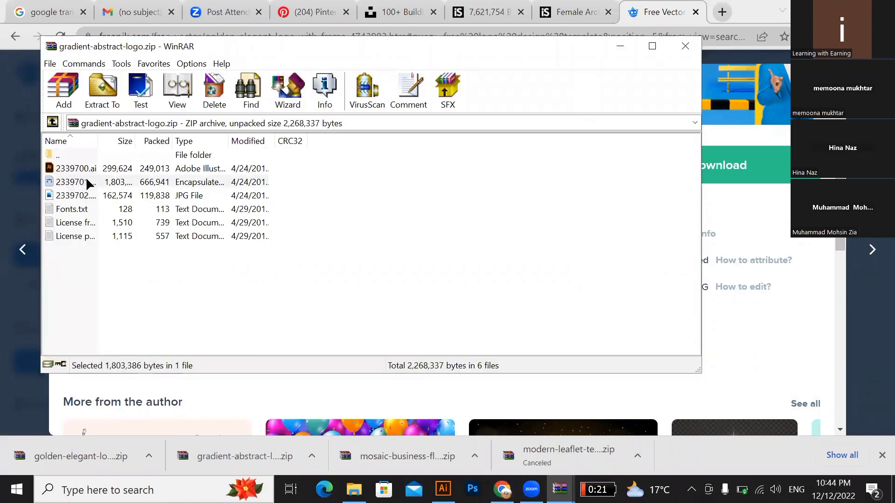
double_click(87, 182)
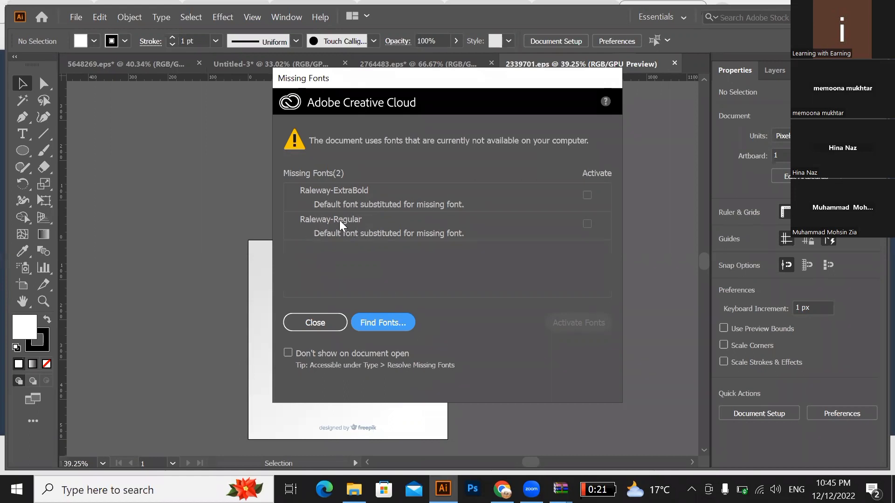
click(322, 322)
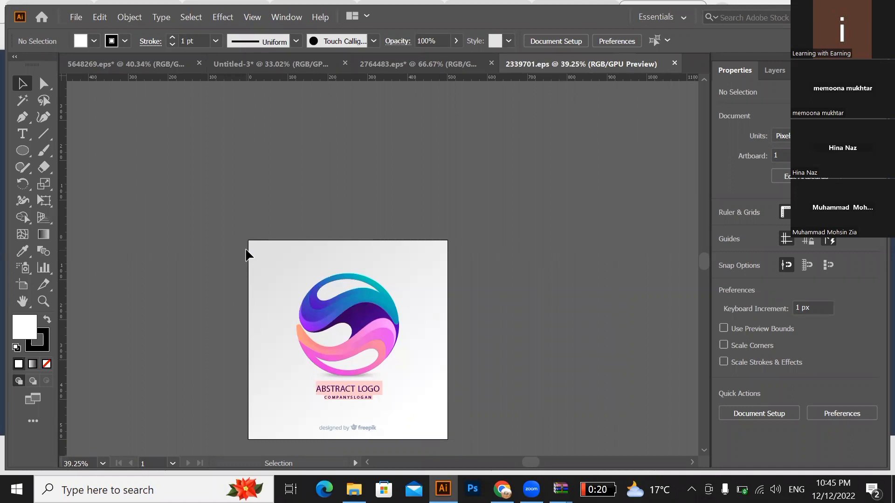
- Hide the rulers and ungroup the round gradient emblem twice, first with its shadow and again for the emblem itself
scroll(306, 275, down, 4)
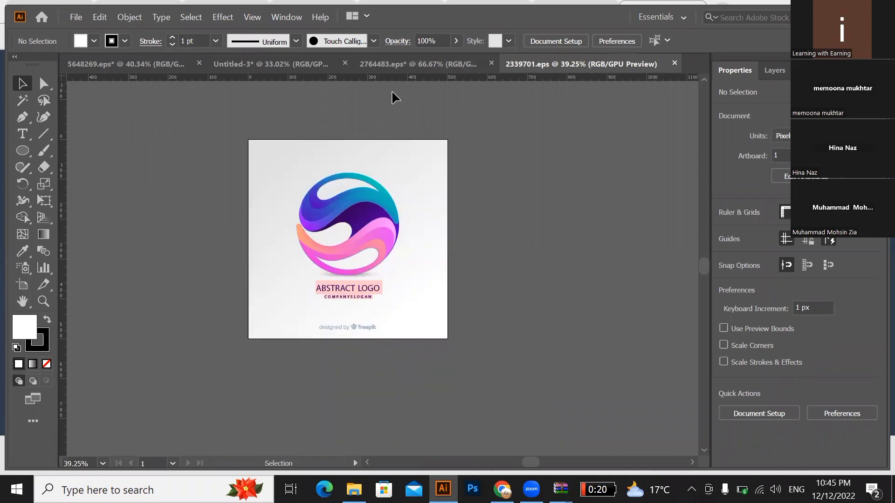
key(ctrl+r)
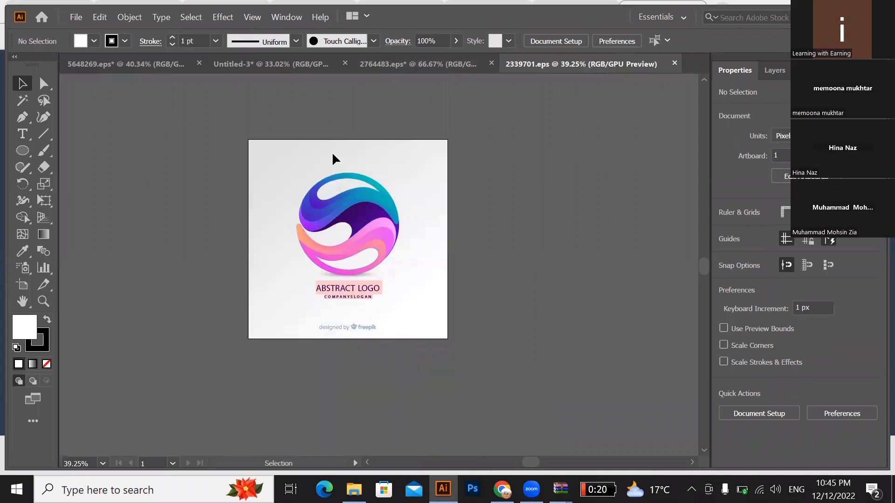
click(322, 233)
right_click(315, 225)
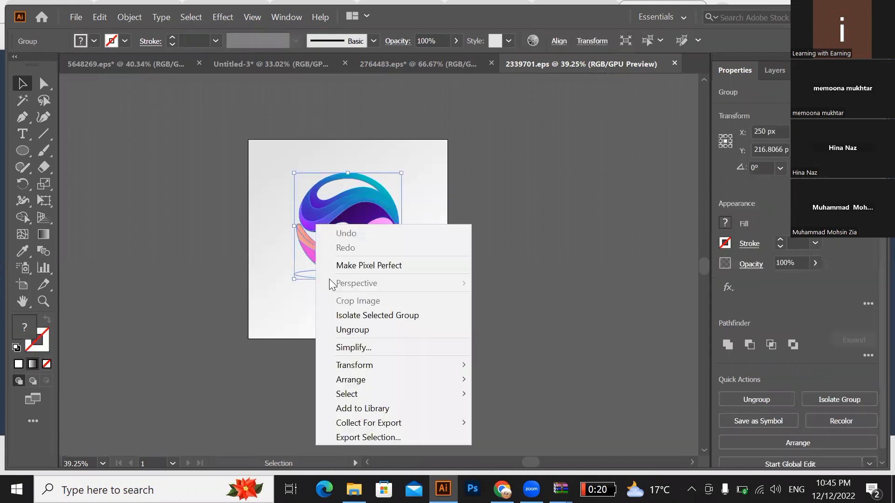
click(353, 329)
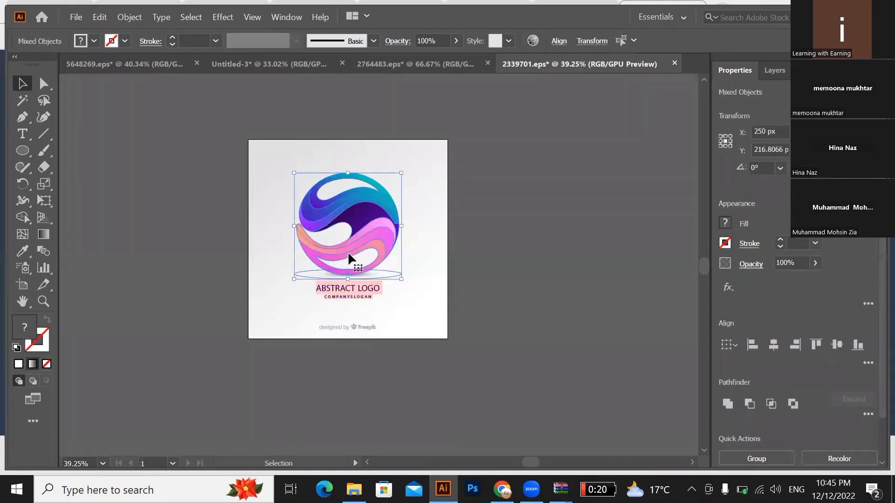
click(396, 234)
click(378, 231)
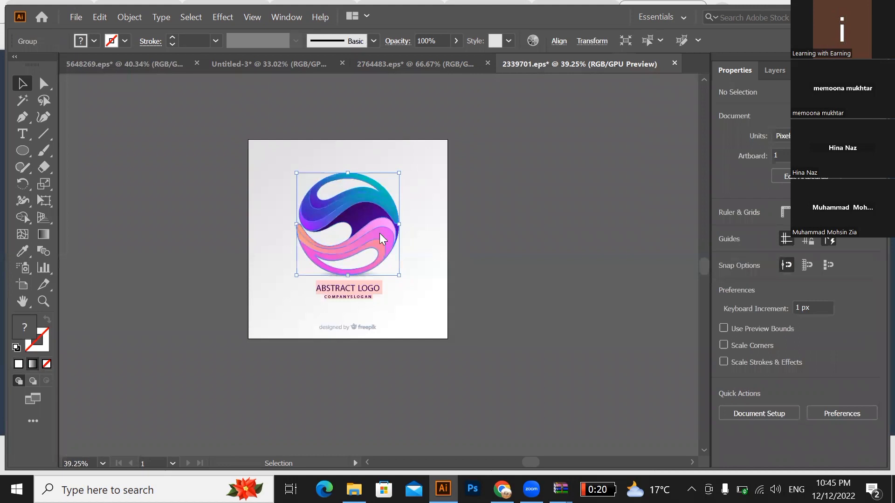
right_click(380, 233)
click(413, 340)
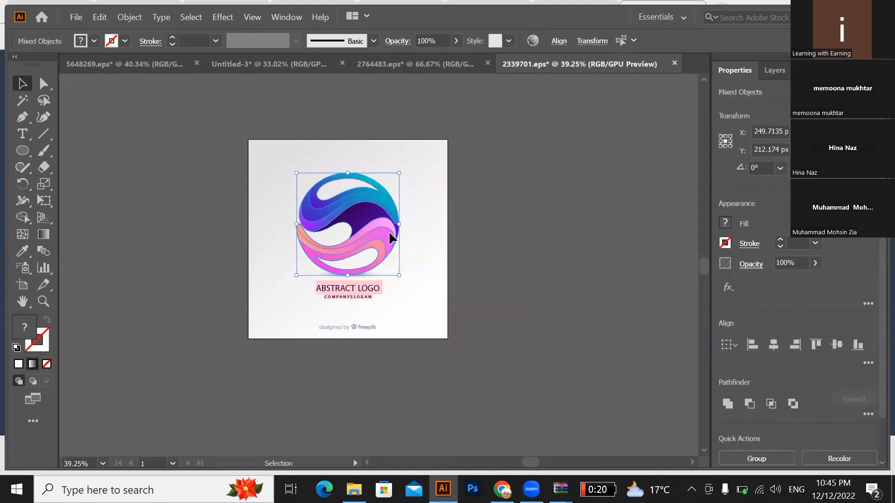
- Move the white highlight swoosh off the emblem to the right of the artboard, then try moving the pink lower shape and undo that
click(372, 223)
drag(372, 222, 423, 228)
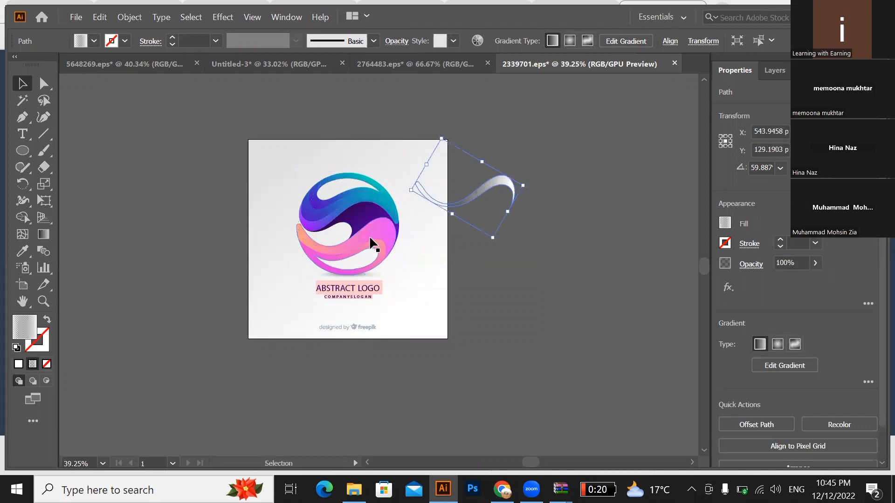
drag(369, 251, 543, 240)
key(ctrl+z)
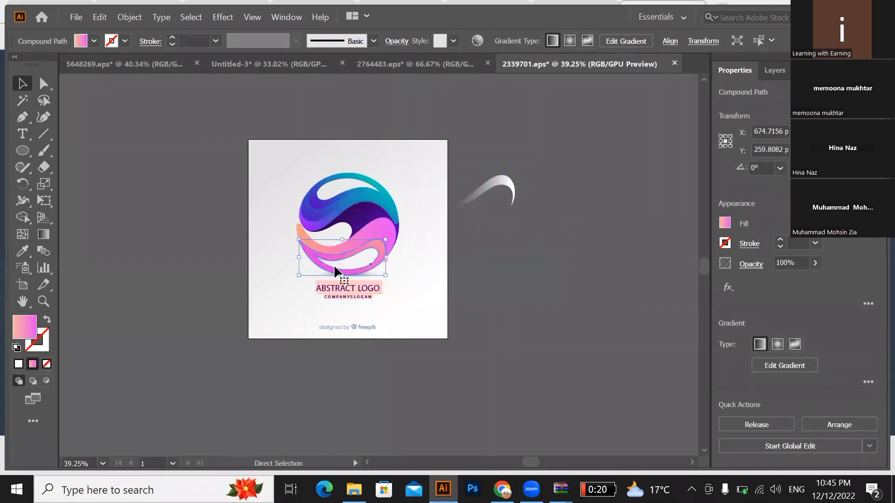
- Undo the highlight move, then try moving the long white swoosh off the emblem to the left of the artboard and undo that
scroll(335, 267, up, 2)
key(ctrl+z)
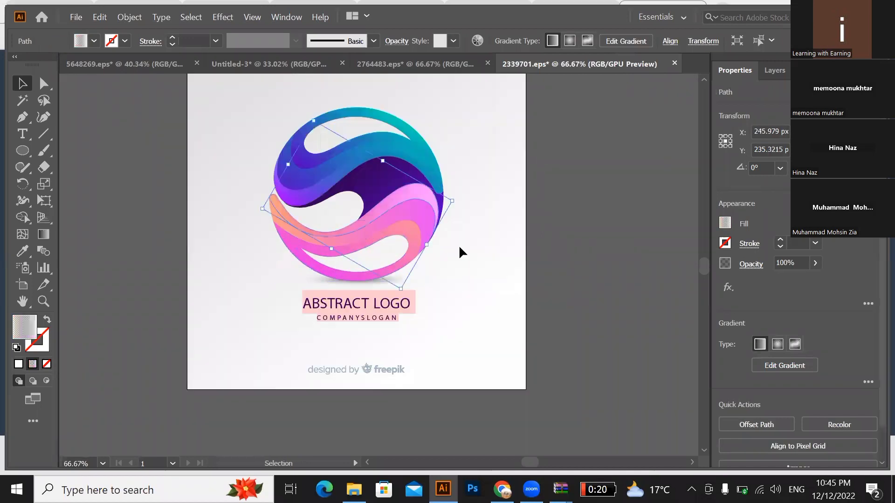
click(459, 225)
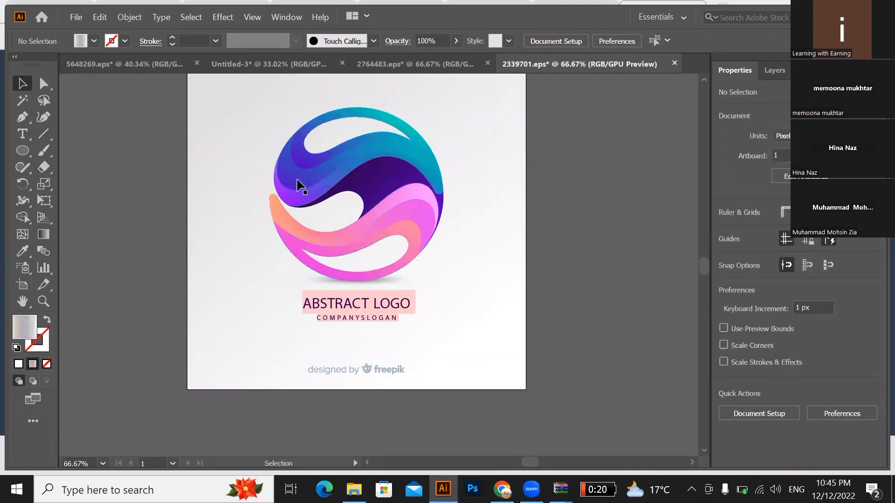
drag(266, 182, 109, 209)
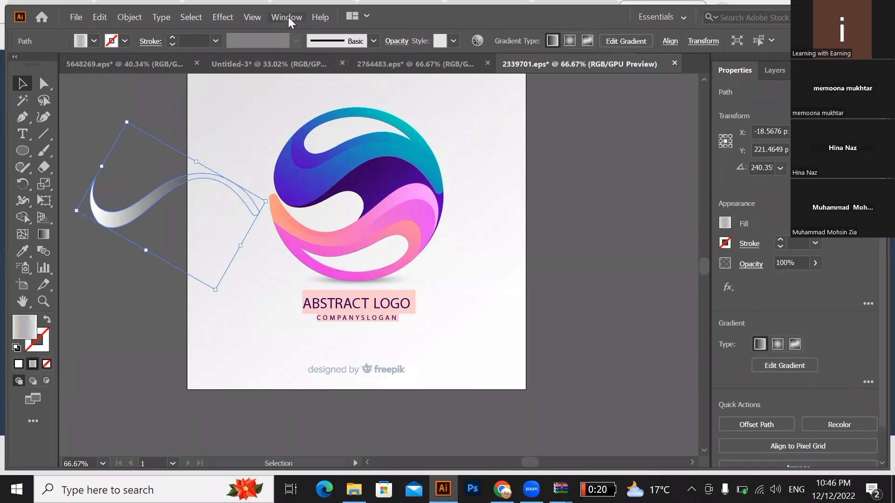
key(ctrl+z)
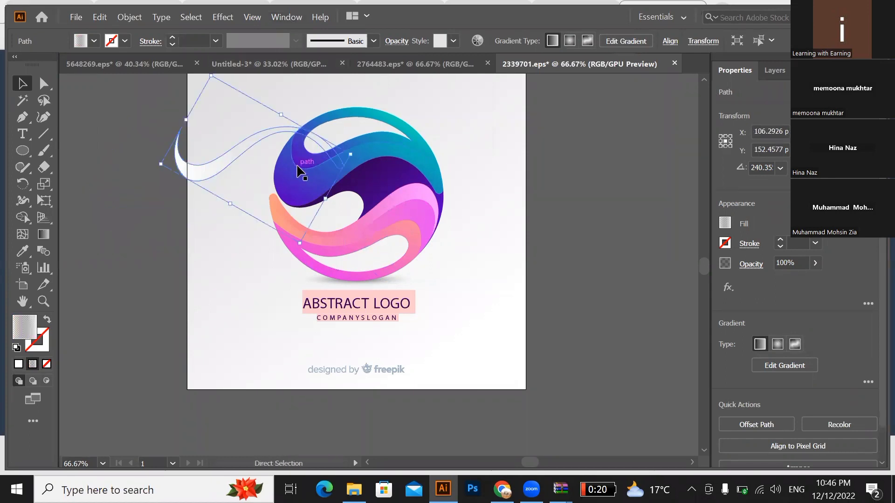
key(ctrl+z)
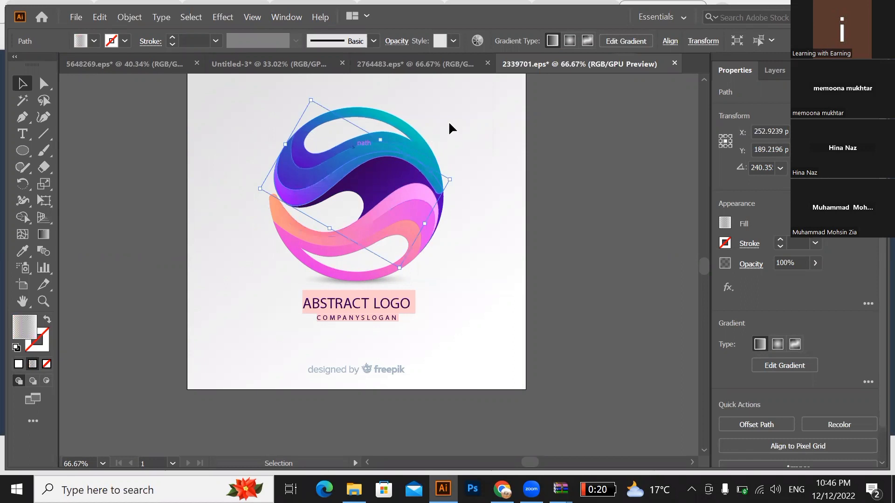
click(433, 127)
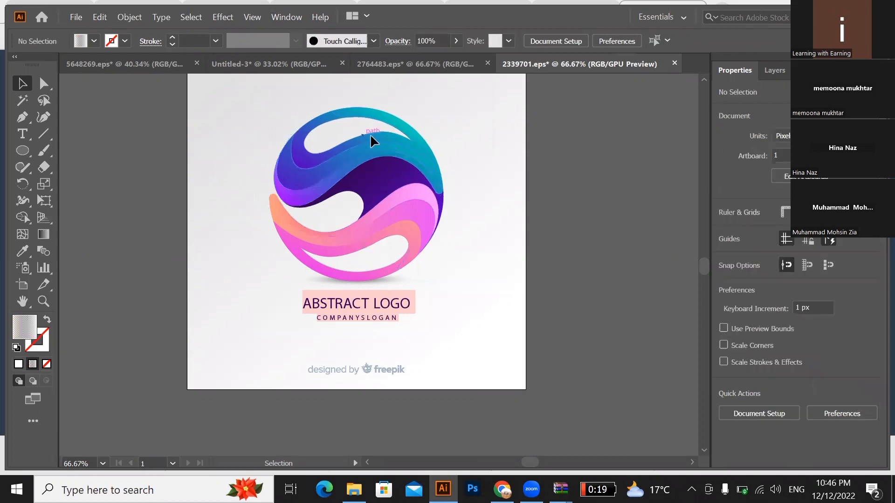
- Try moving the two blue-teal upper shapes off the emblem to the right, and undo both moves
drag(370, 135, 523, 147)
click(516, 214)
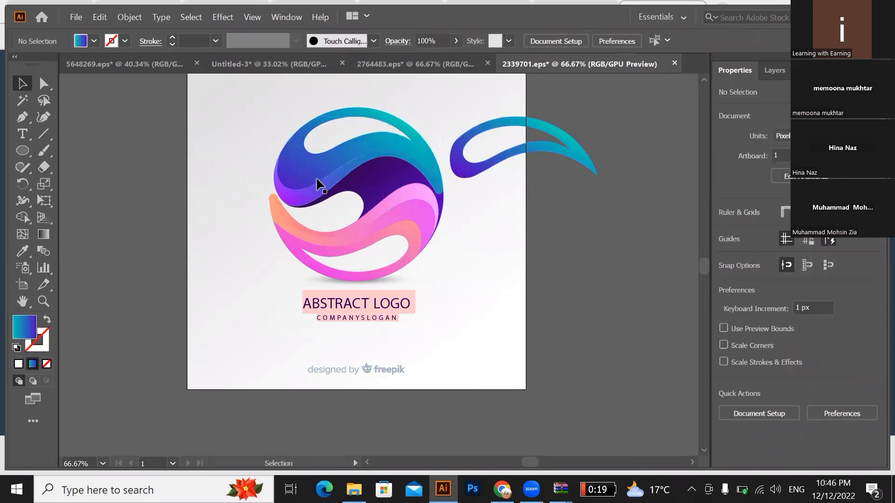
drag(322, 167, 485, 215)
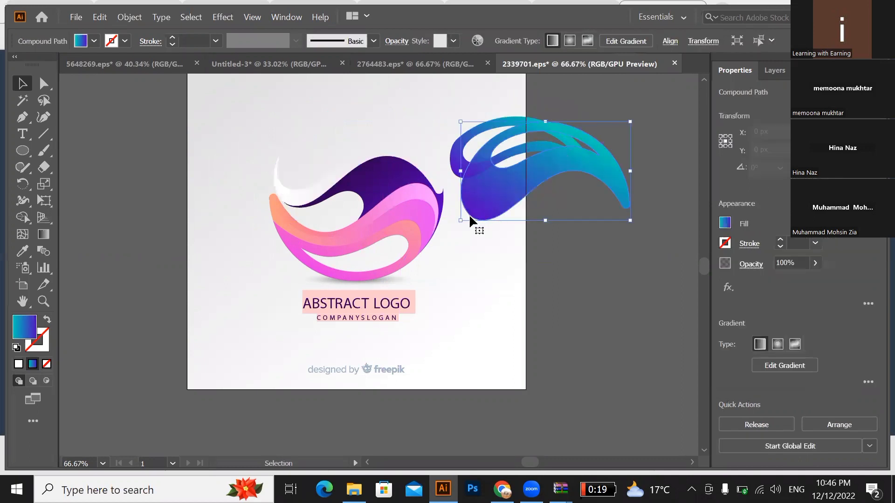
key(ctrl+z)
key(ctrl+z)
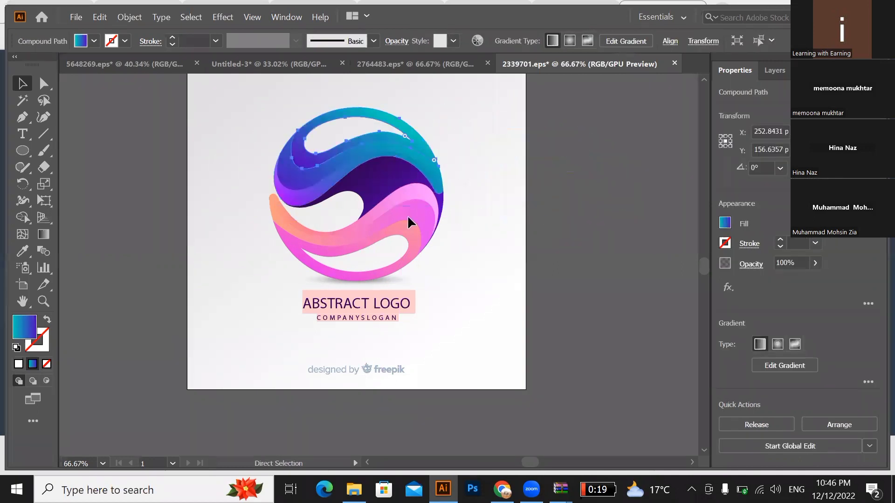
click(301, 187)
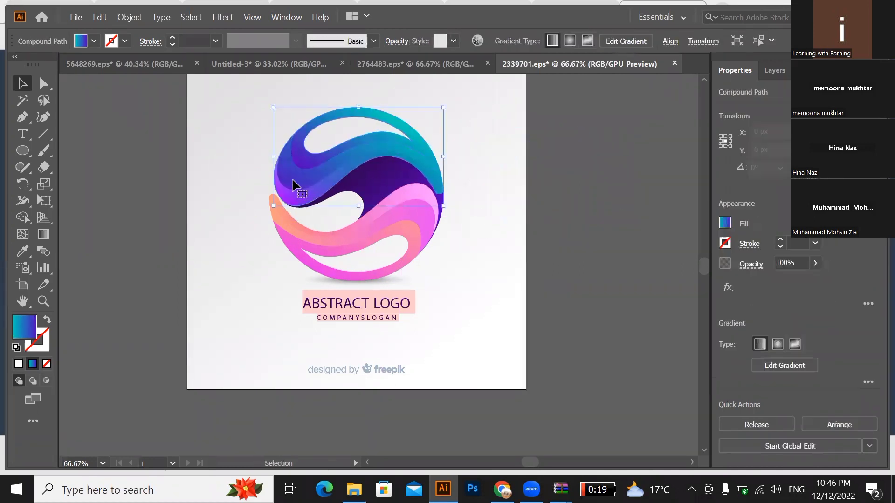
click(310, 162)
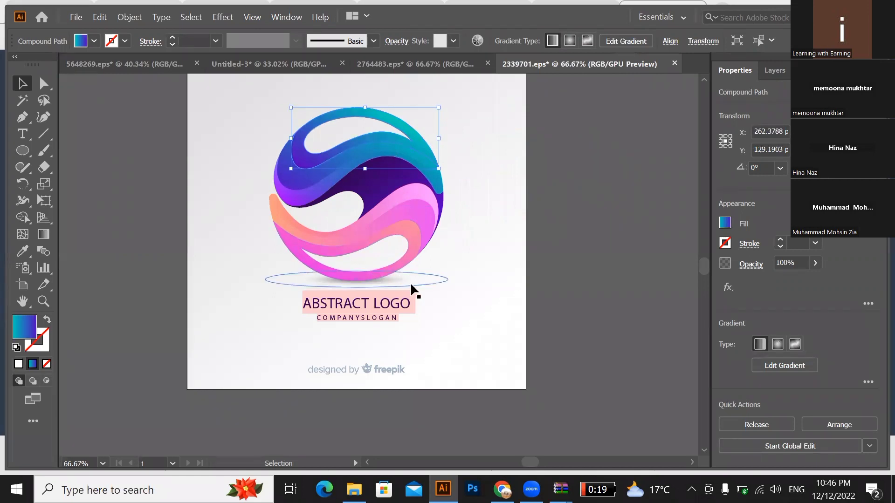
- Try moving the elliptical shadow from under the emblem to the right of the artboard, and undo its moves
drag(426, 281, 605, 227)
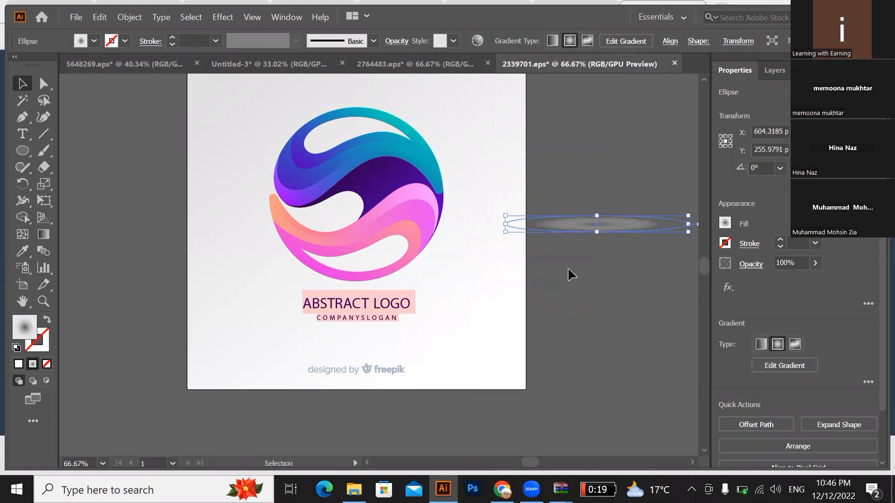
click(567, 270)
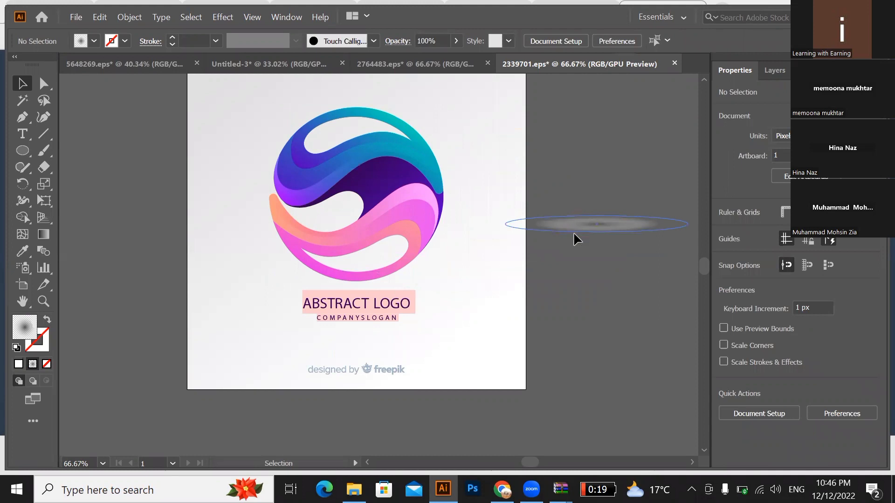
key(a)
key(ctrl+z)
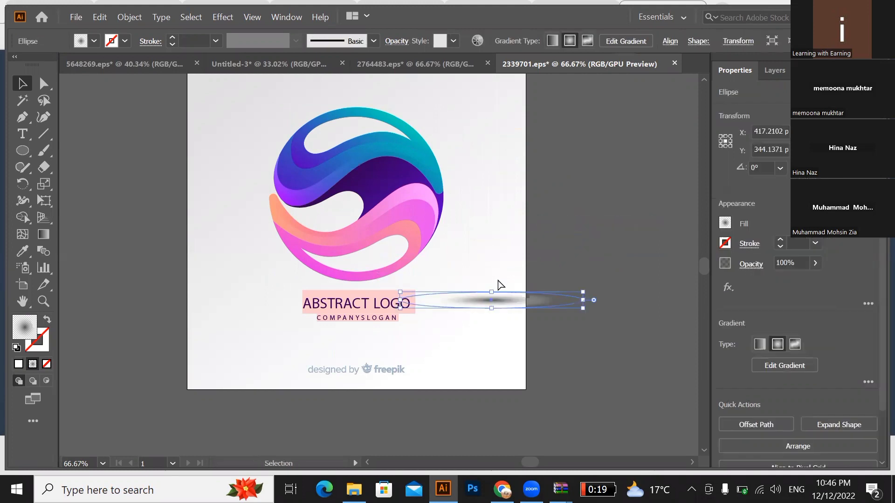
key(ctrl+z)
key(ctrl+z)
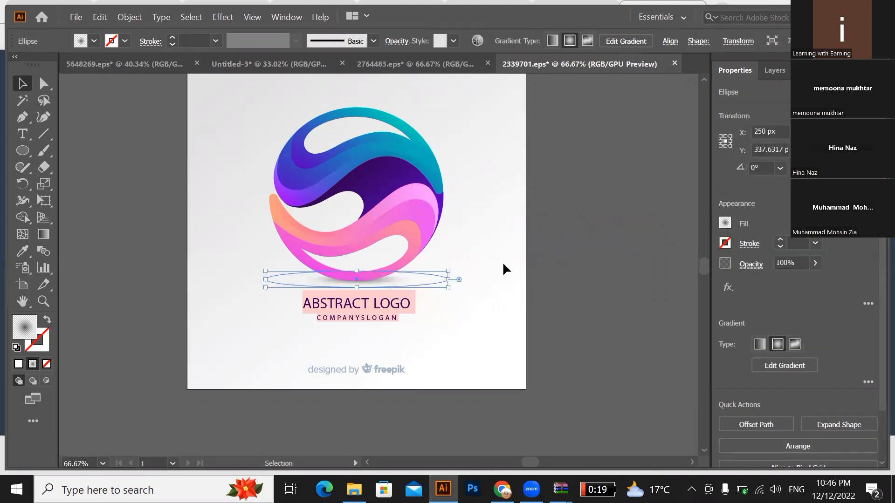
key(ctrl+z)
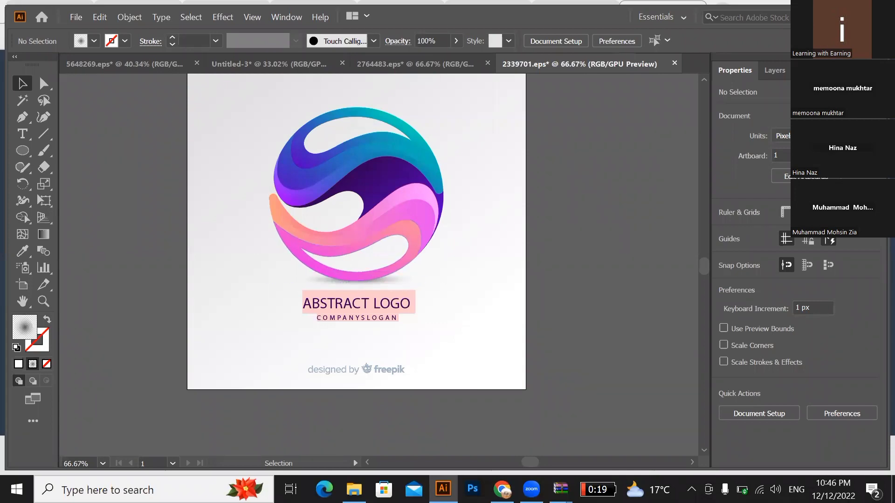
- Open 2499871.eps from the downloaded golden-elegant-logo-with-frame archive in Illustrator
key(alt+Tab)
click(74, 454)
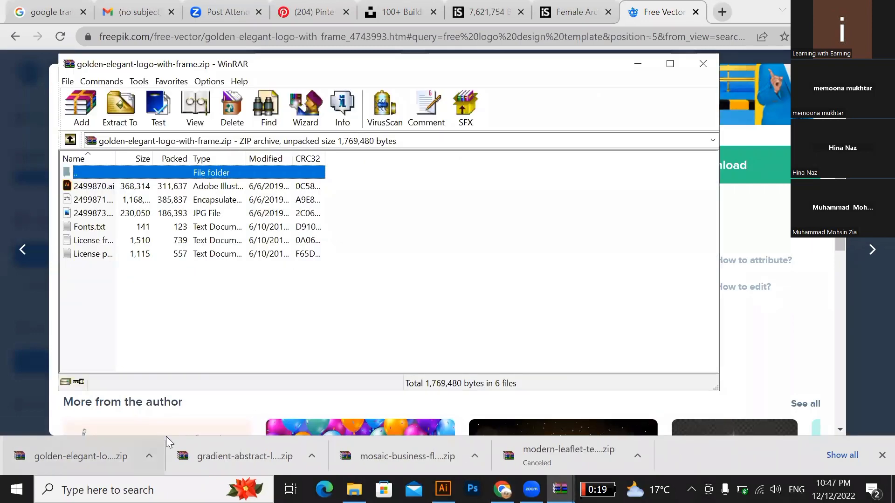
click(66, 454)
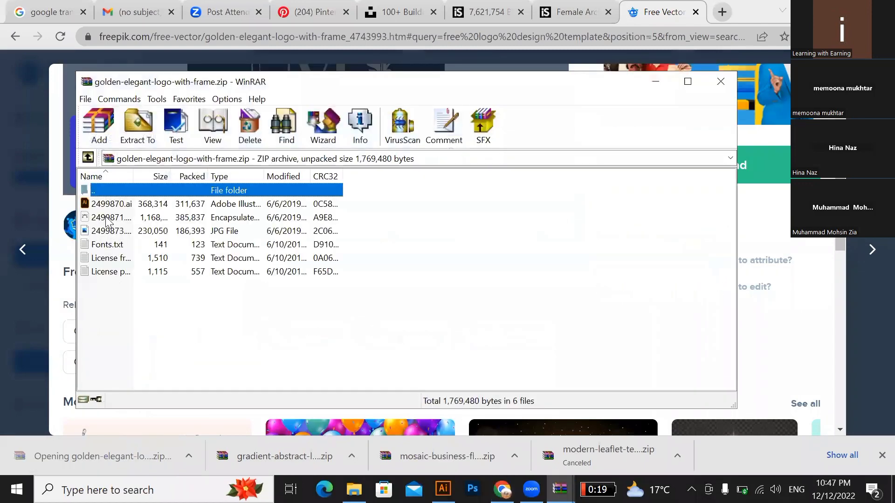
double_click(106, 218)
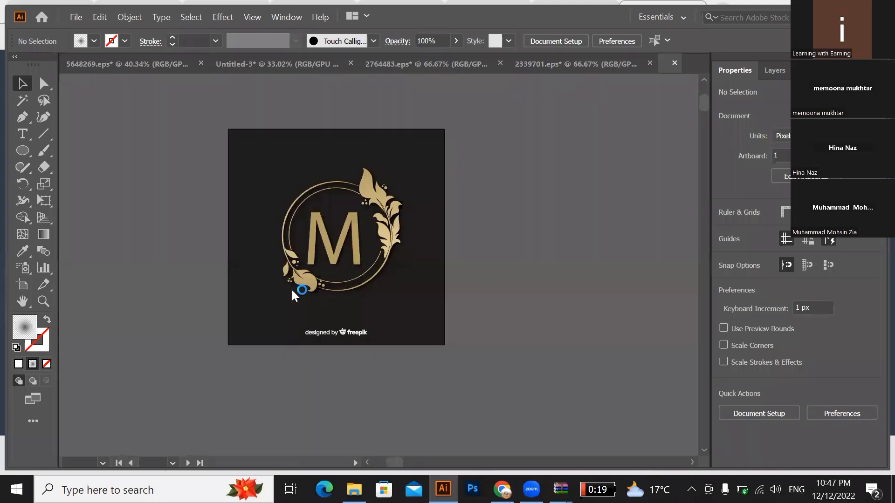
click(321, 322)
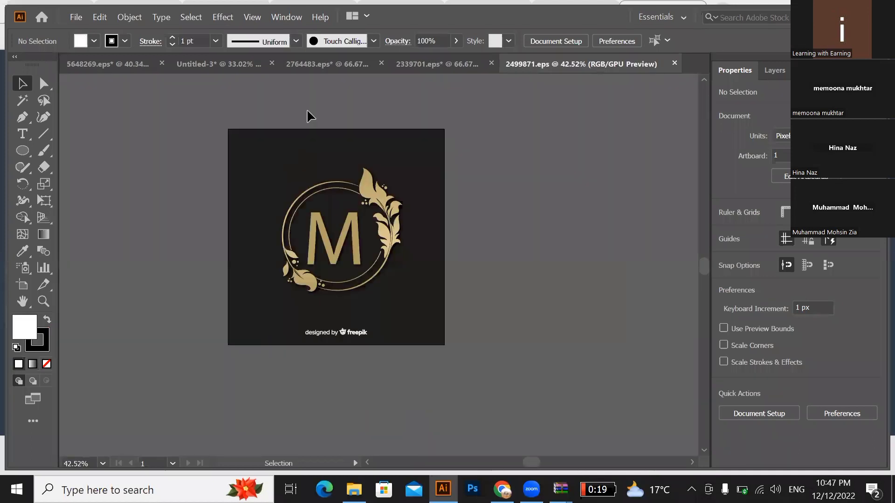
- Close the documents 2764483.eps, Untitled-3 and 5648269.eps without saving their changes
click(381, 63)
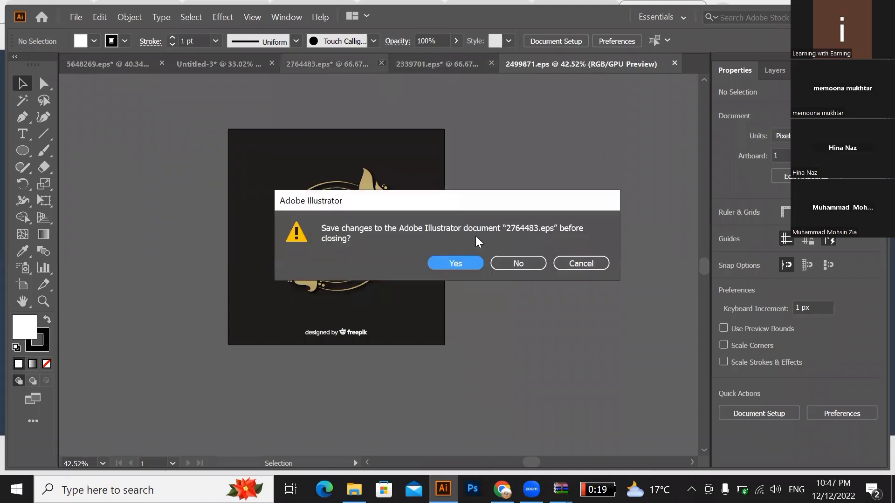
click(514, 263)
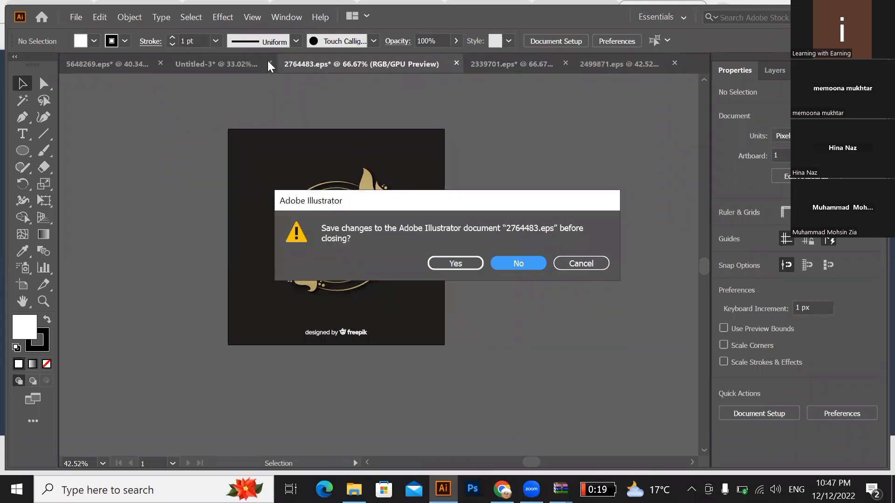
click(526, 264)
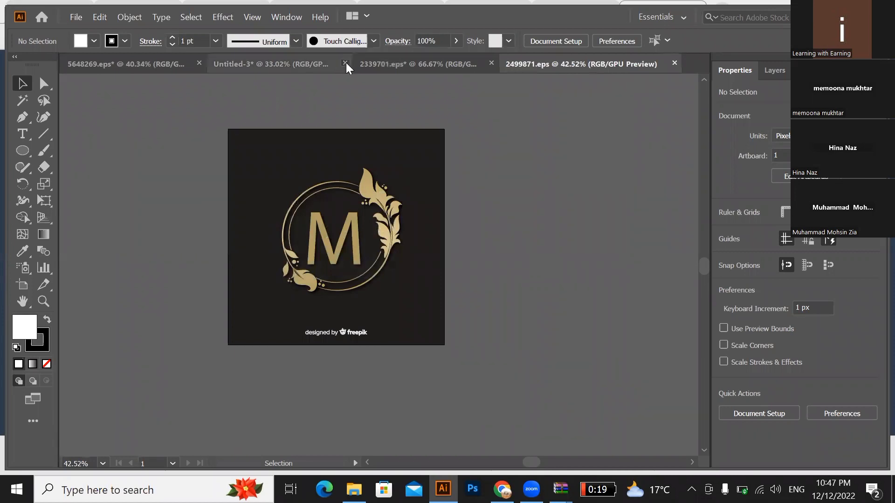
click(346, 63)
key(Return)
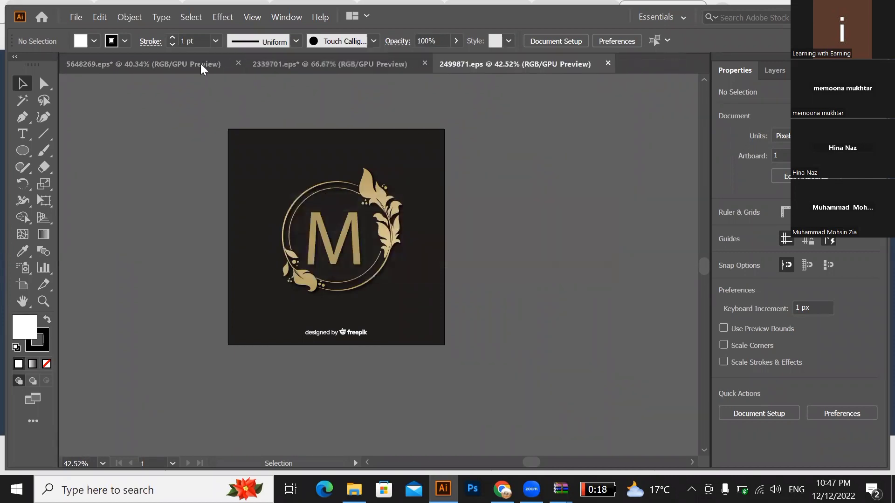
click(238, 64)
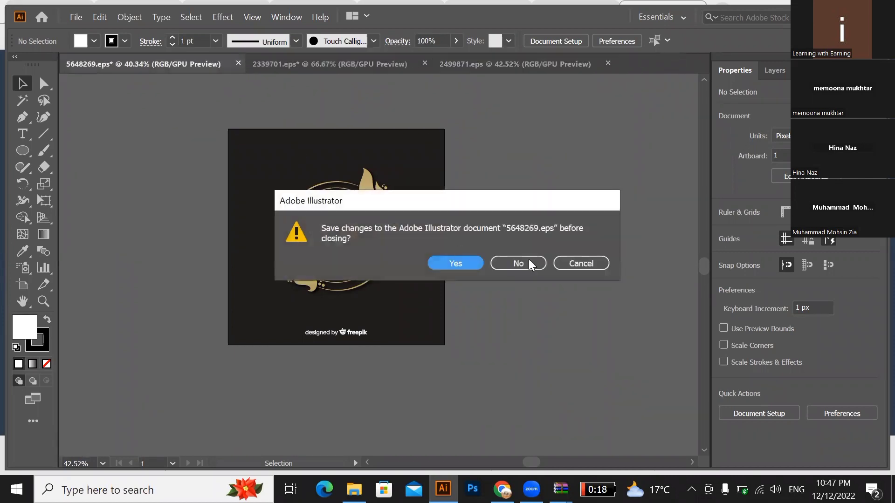
click(523, 261)
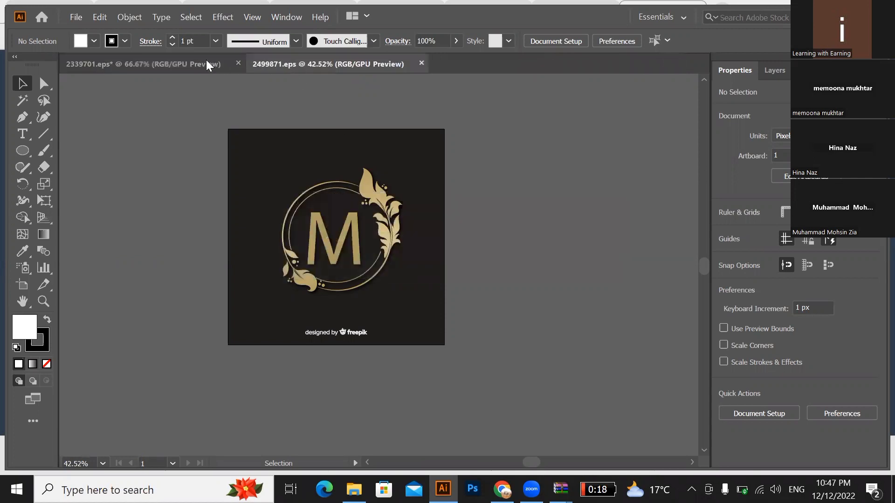
- In 2499871.eps, ungroup the golden logo, first the whole emblem with the letter M and again the leafy ring frame
click(189, 63)
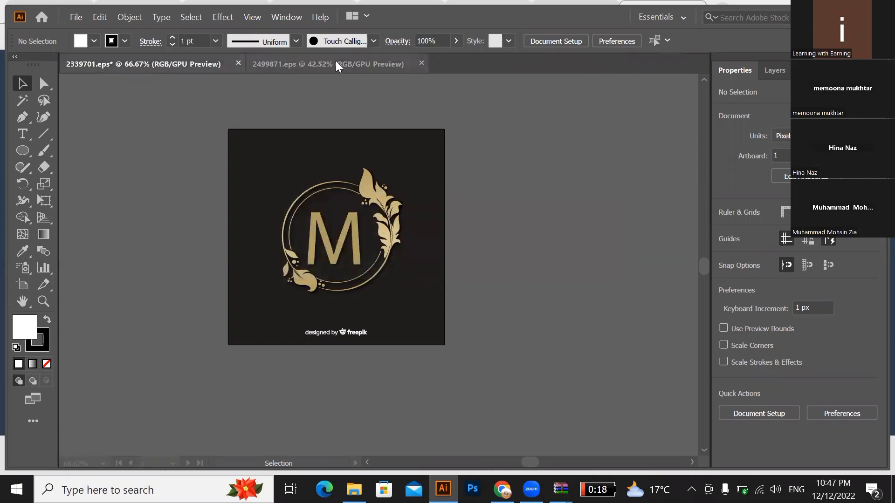
click(337, 65)
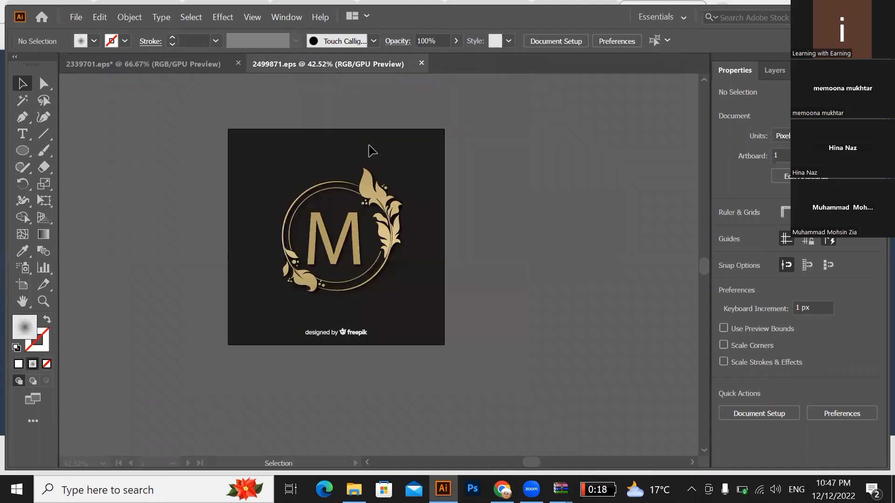
click(391, 244)
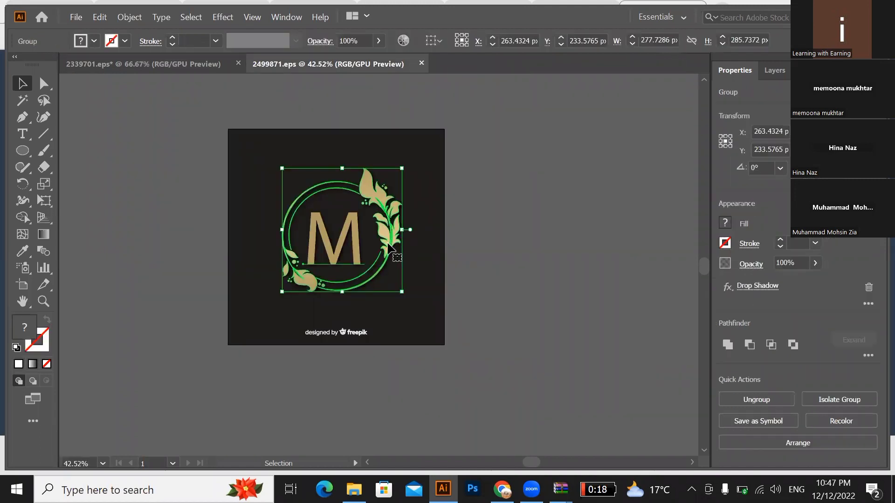
right_click(386, 242)
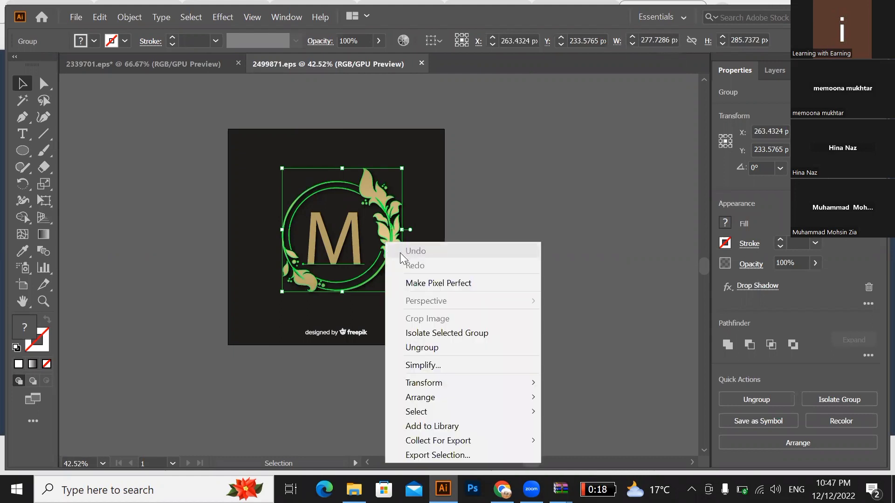
click(412, 347)
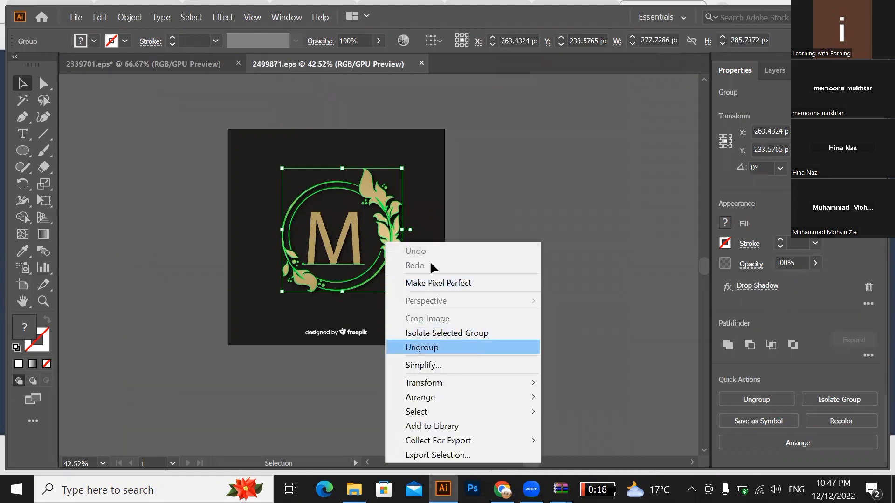
click(494, 261)
click(387, 245)
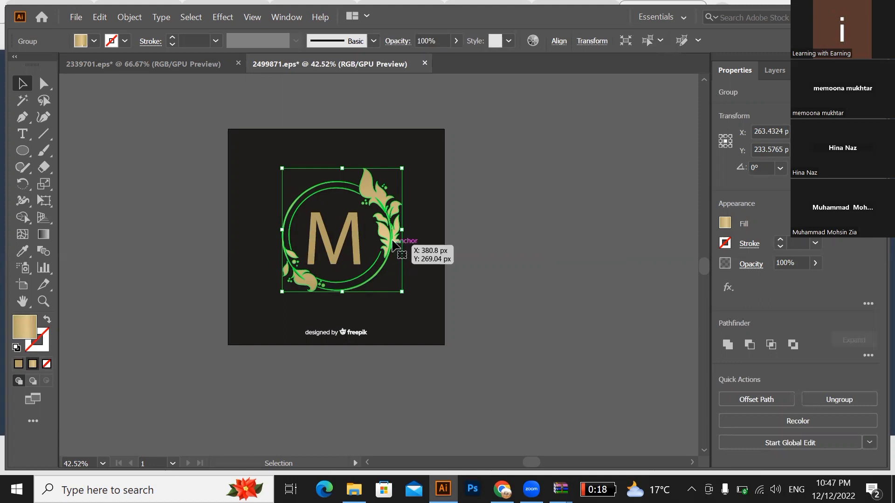
right_click(393, 239)
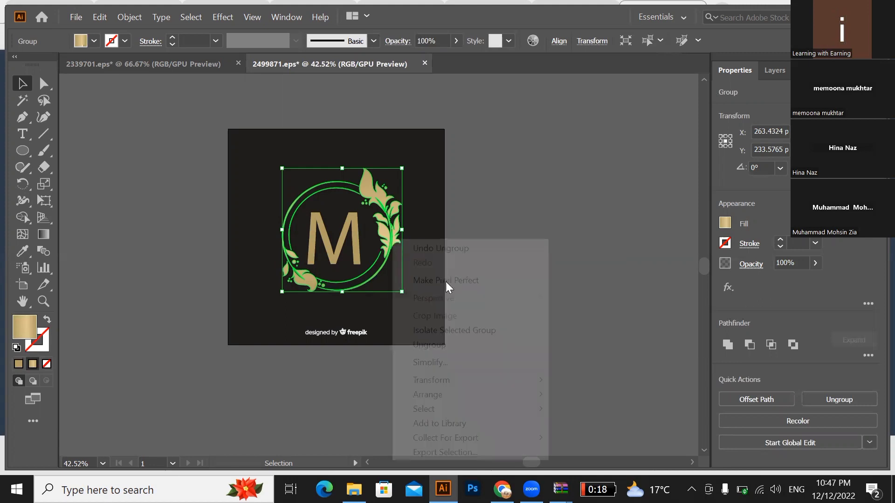
click(444, 344)
- Move the gold leaf ornaments off the ring frame to the right of the artboard and deselect them
click(395, 239)
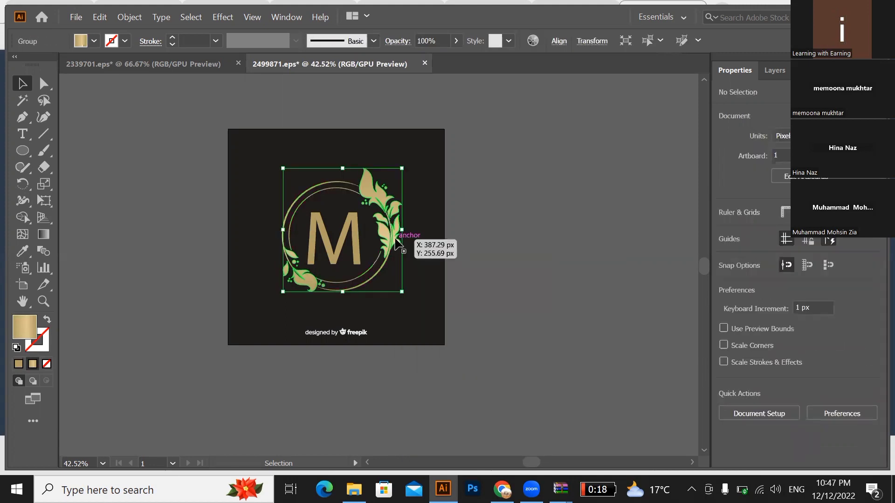
drag(396, 241, 620, 185)
click(493, 191)
click(481, 297)
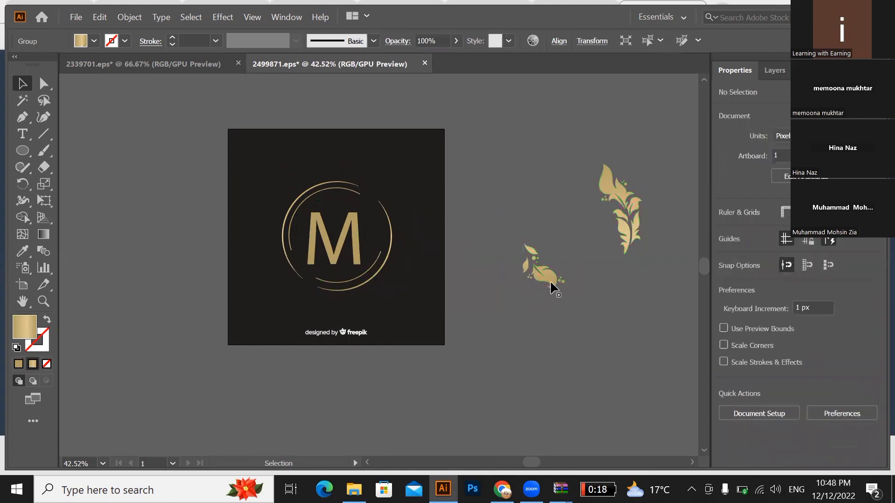
- Move the gold leaf ornaments closer to the artboard and place the letter M between them
click(551, 279)
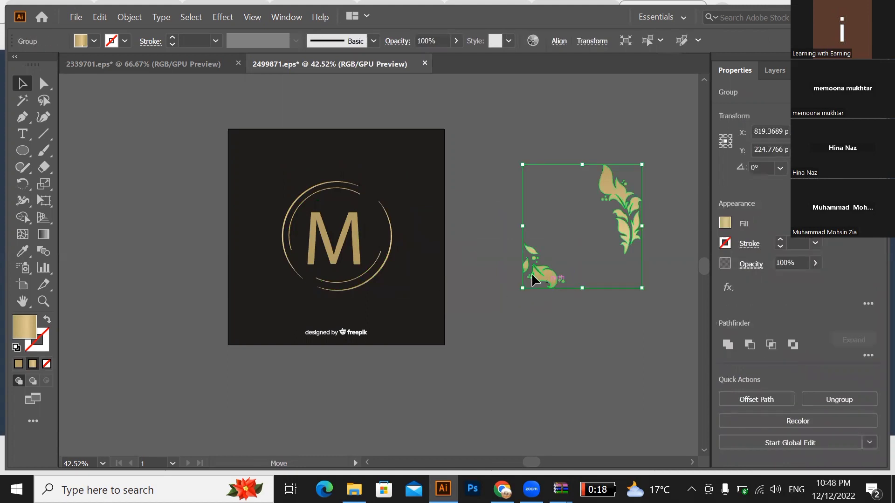
drag(532, 276, 500, 271)
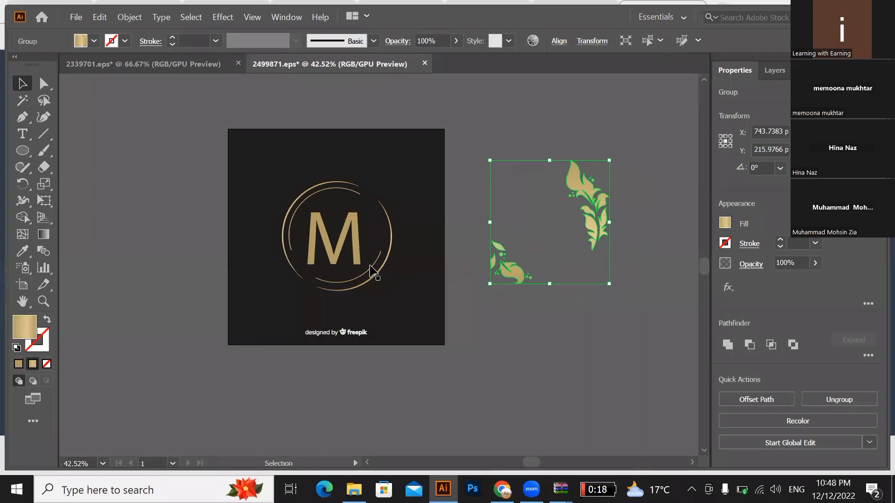
click(421, 260)
drag(365, 264, 571, 249)
click(565, 305)
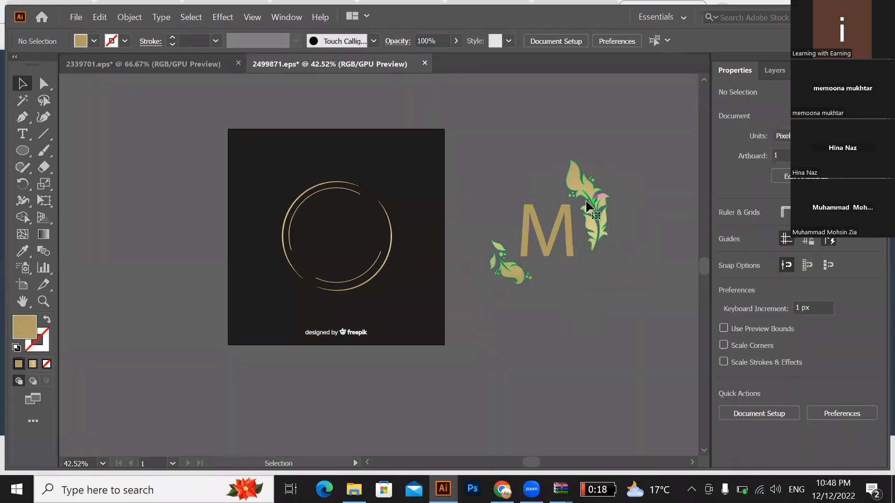
- Rotate the leaf ornament group slightly counterclockwise around the letter M and deselect it
click(567, 168)
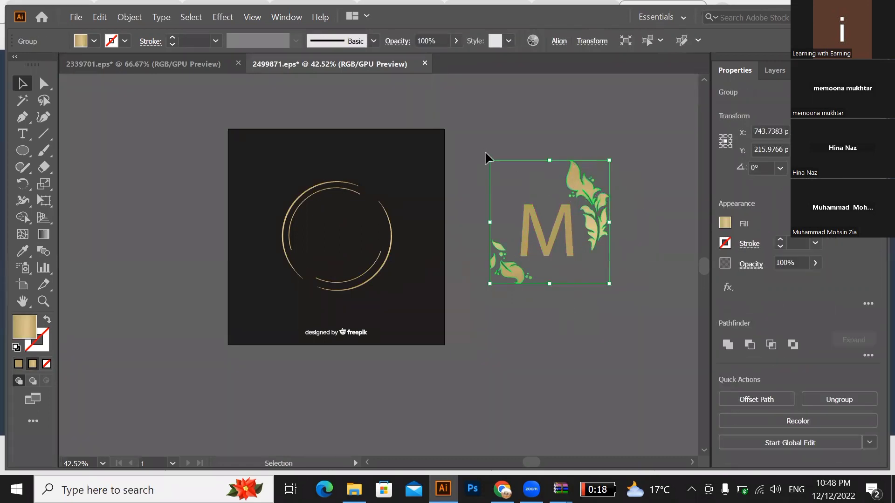
drag(485, 150, 504, 191)
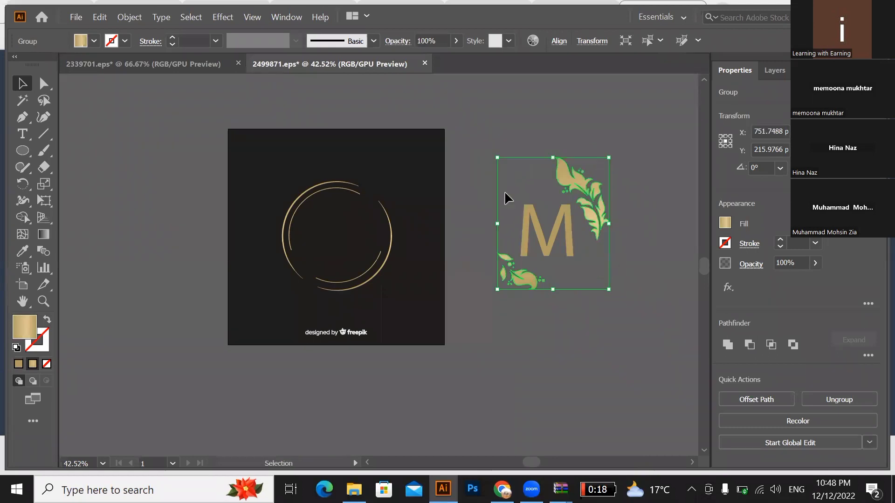
click(623, 306)
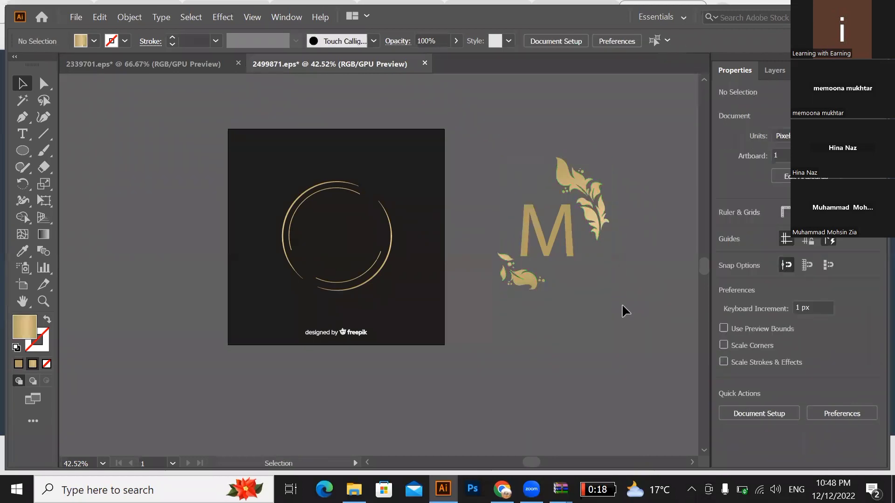
- Ungroup the leaf ornaments and pull the two lowest leaves of the upper branch out to the right of the M
click(517, 283)
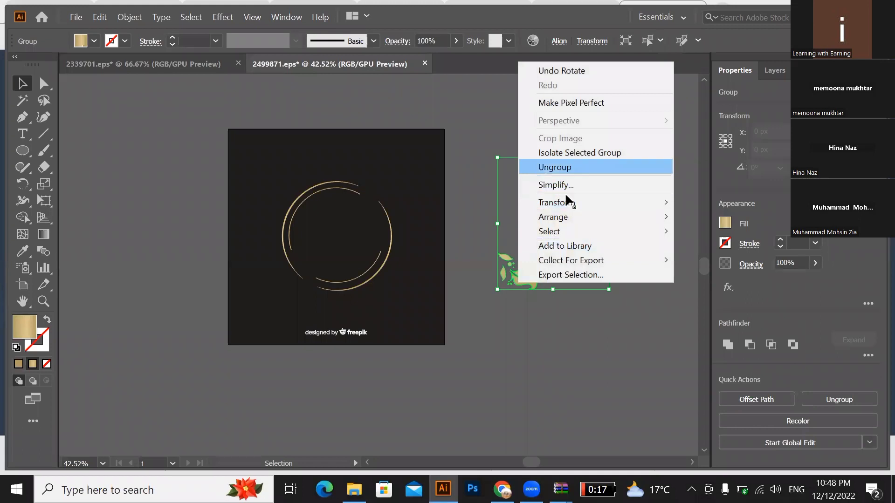
click(557, 167)
click(631, 269)
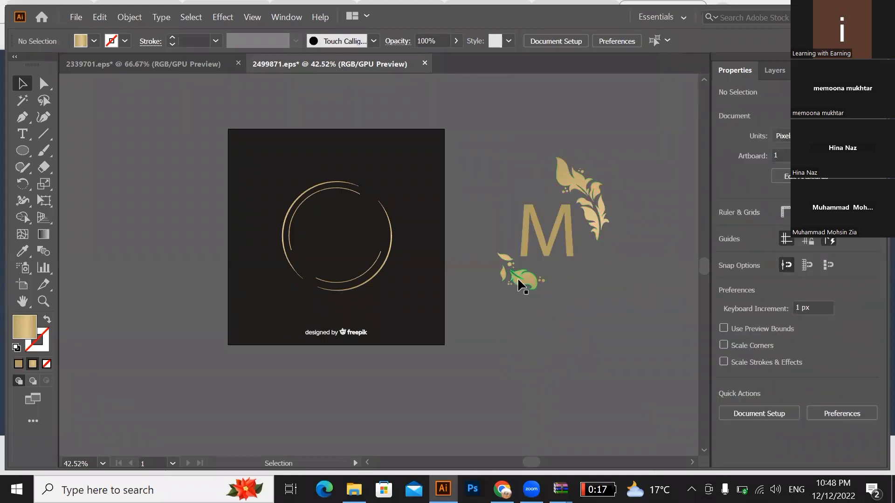
drag(595, 213, 636, 280)
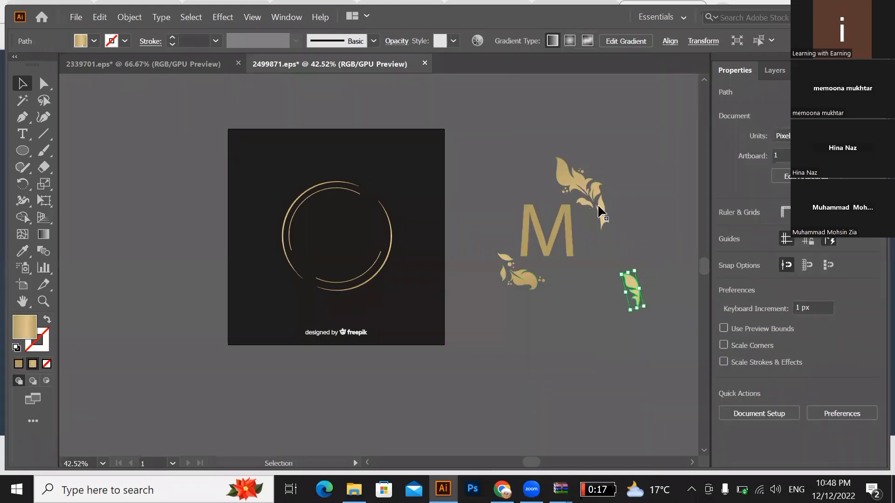
drag(600, 210, 639, 245)
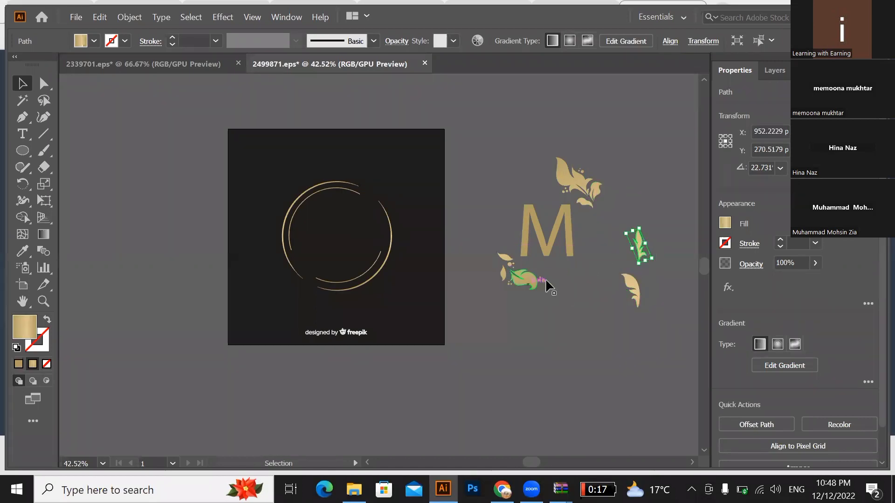
click(533, 286)
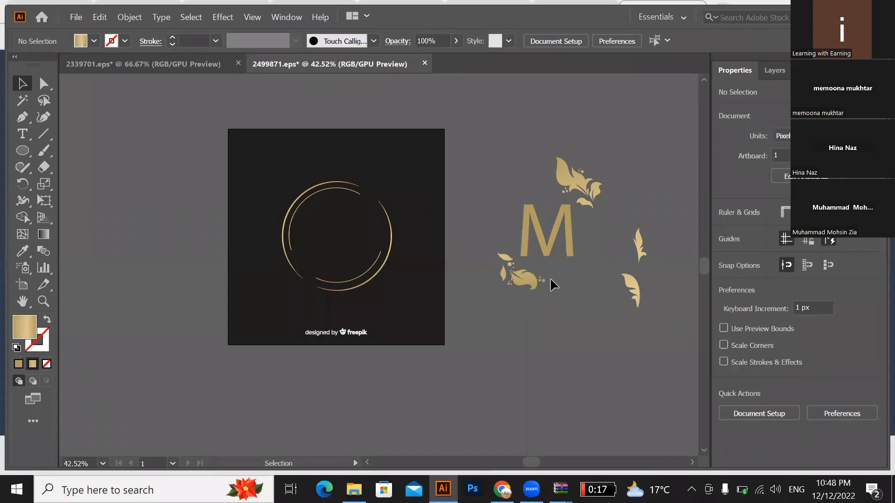
- Move the three small gold dots beside the lower leaf ornament into the upper notch of the letter M
click(542, 281)
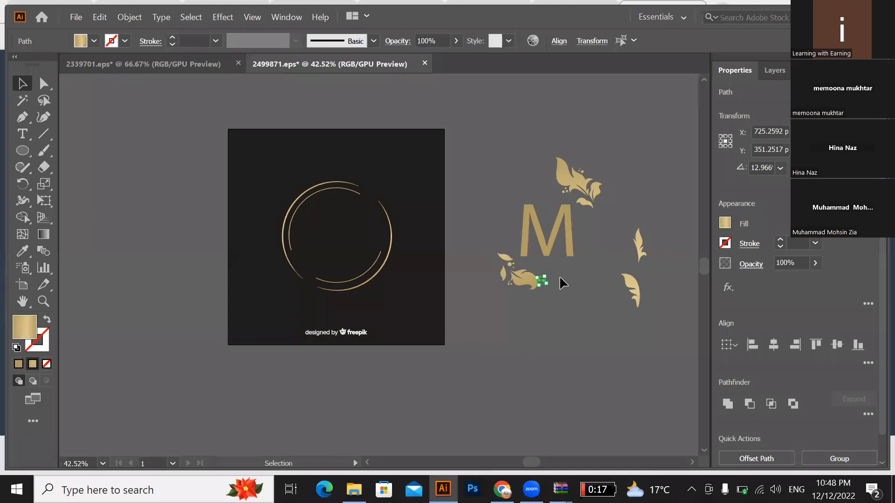
scroll(540, 282, up, 5)
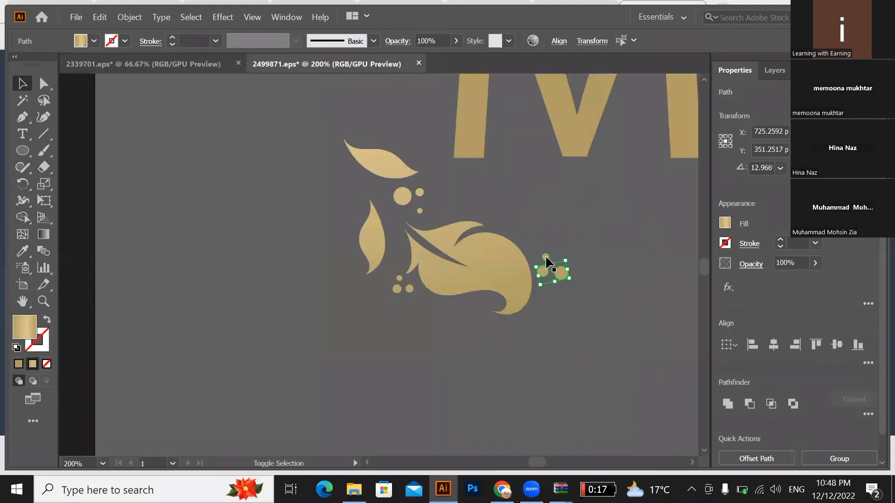
shift+click(545, 257)
drag(556, 279, 279, 224)
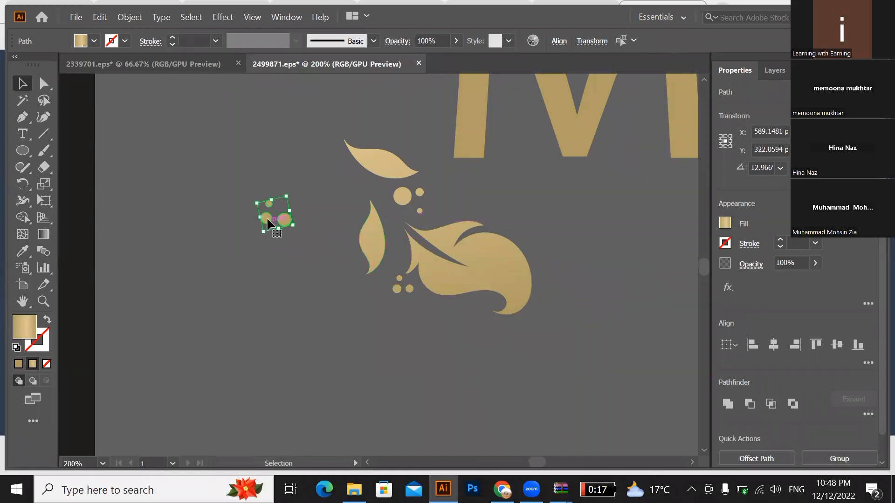
scroll(298, 227, up, 1)
scroll(310, 228, up, 2)
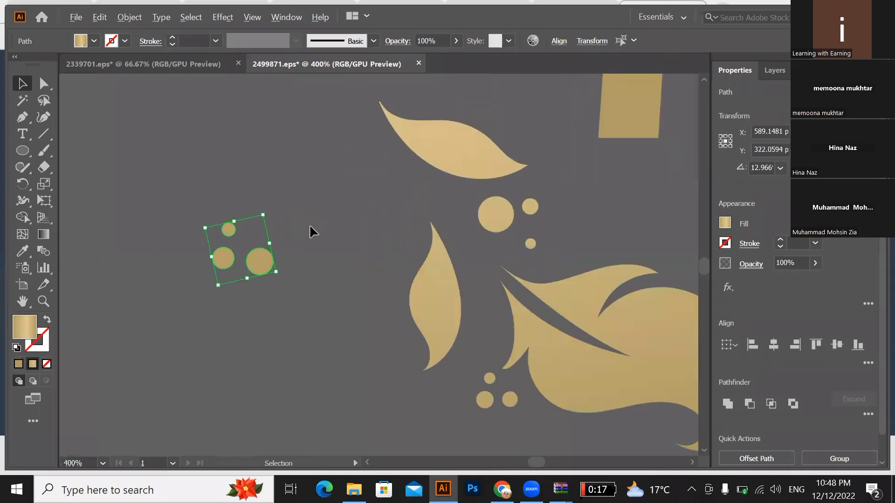
scroll(309, 229, down, 4)
drag(291, 234, 476, 127)
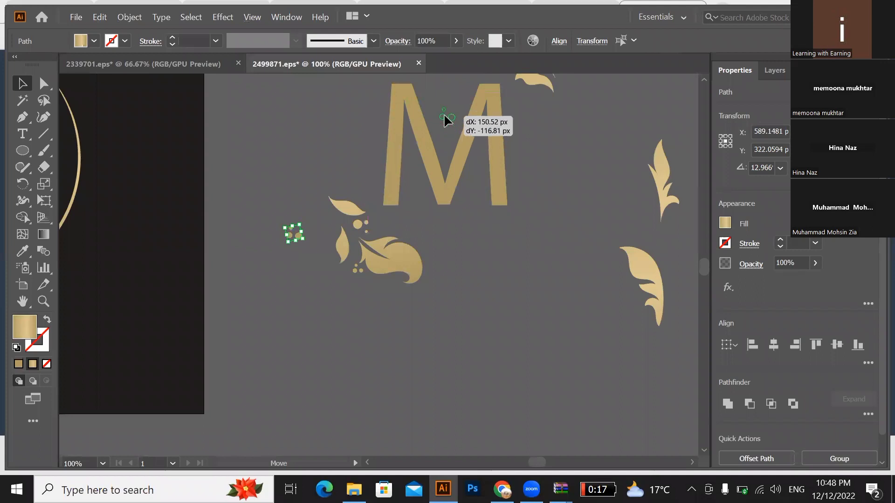
click(478, 245)
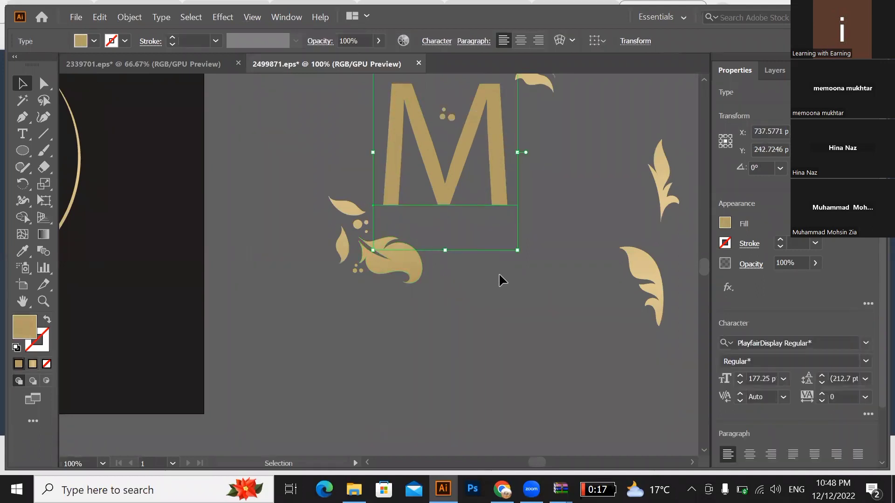
- Examine the arcs of the inner and outer rings by selecting them, dismiss the low-battery notice, and clear the selection
scroll(499, 273, down, 2)
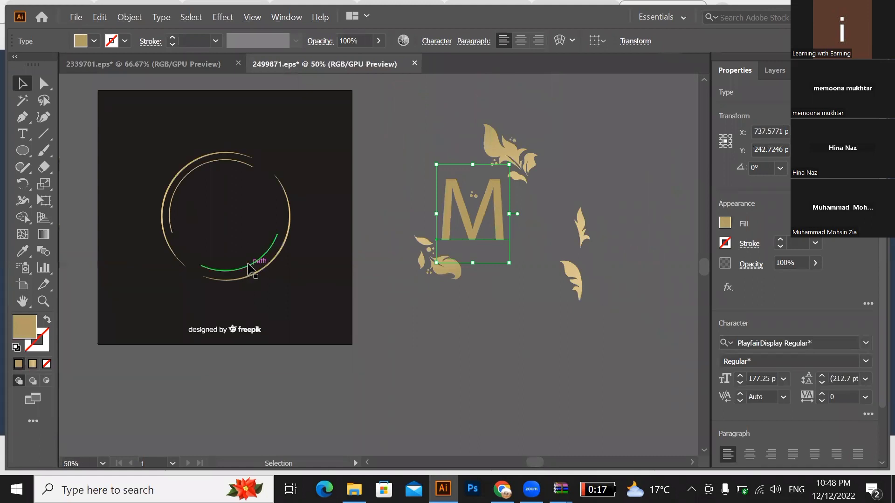
click(252, 264)
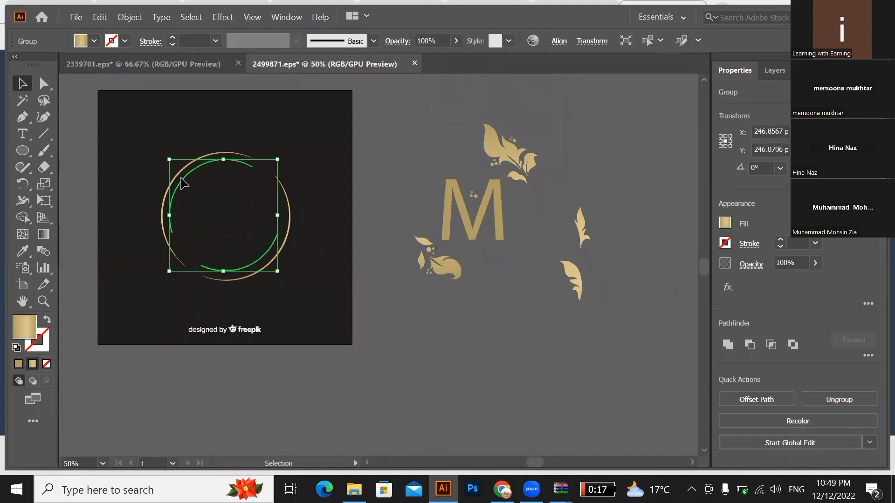
click(185, 179)
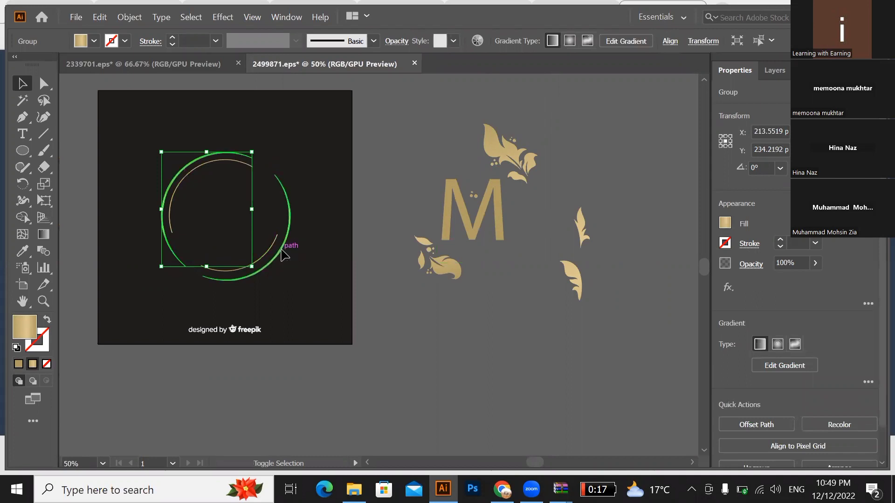
shift+click(283, 252)
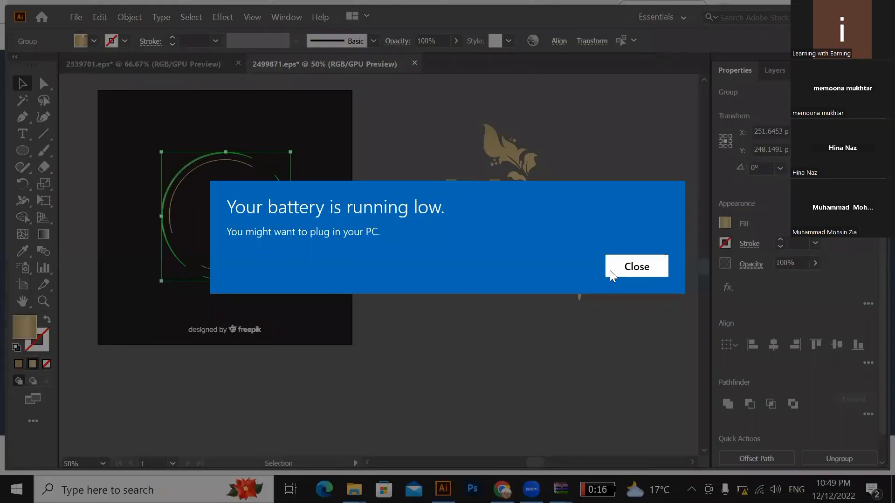
click(609, 270)
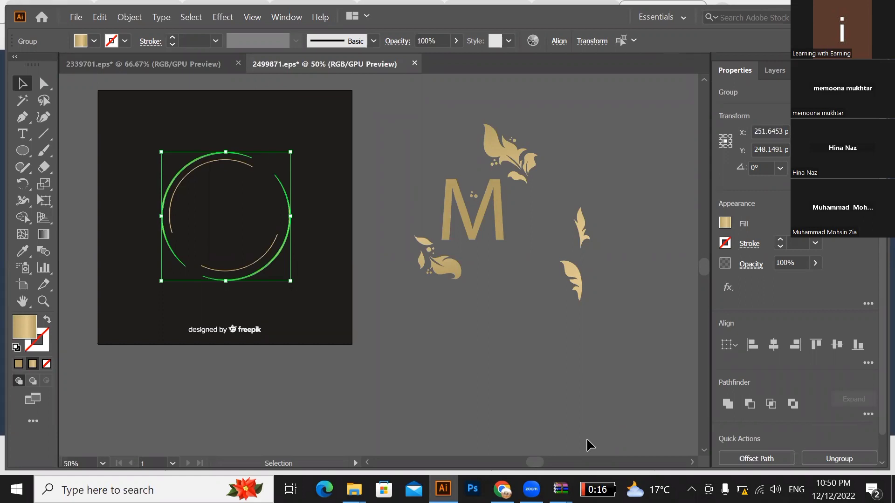
click(593, 447)
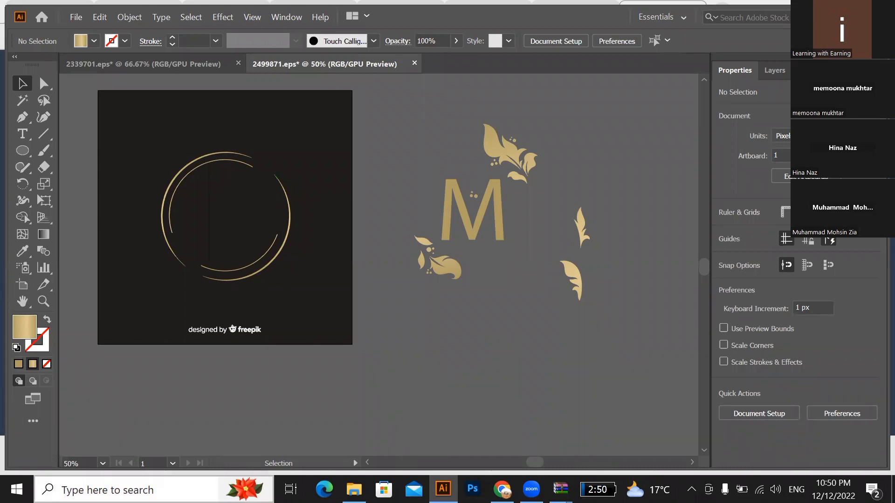
- Open the Windows Language settings, search the installable languages for urdu, and cancel without adding one
click(126, 490)
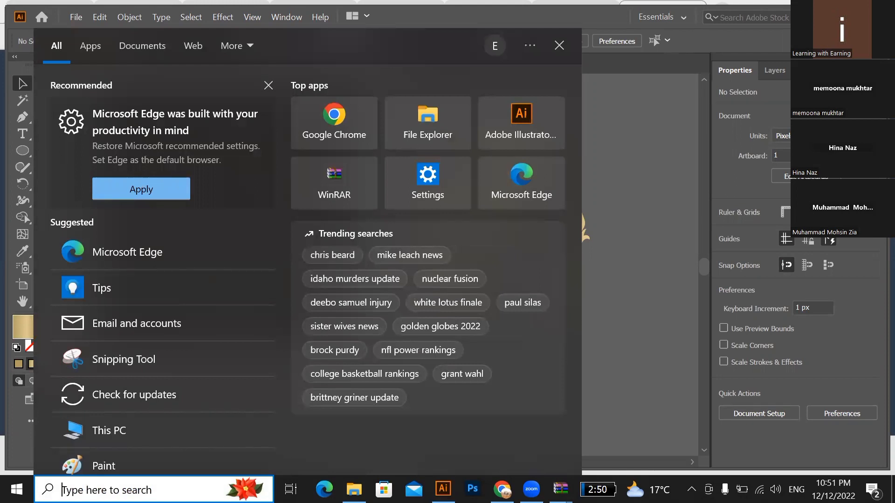
text(lan)
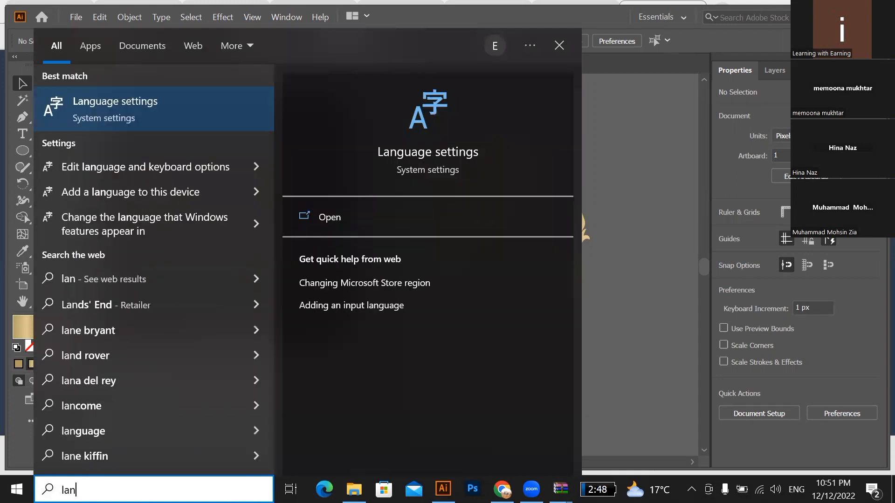
click(150, 108)
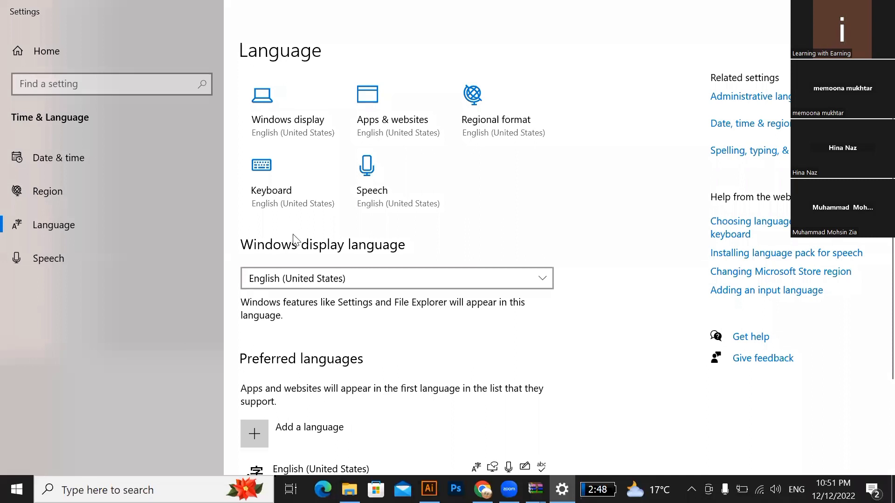
scroll(293, 238, down, 3)
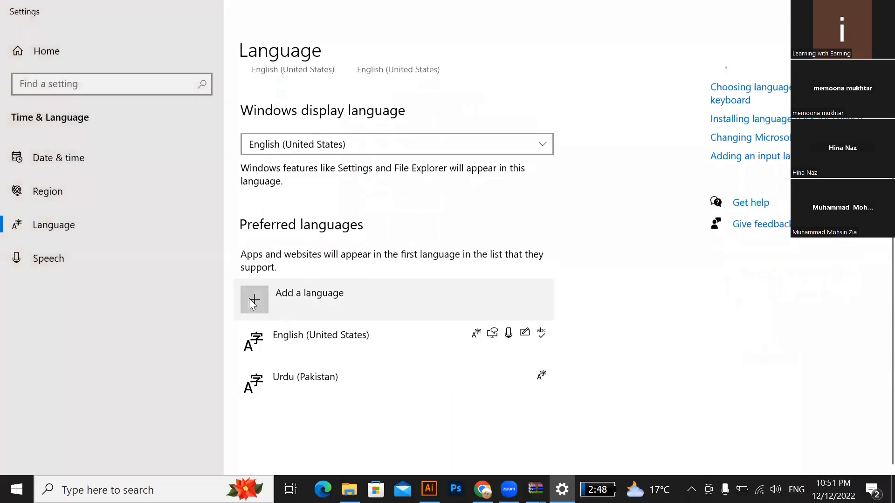
click(292, 308)
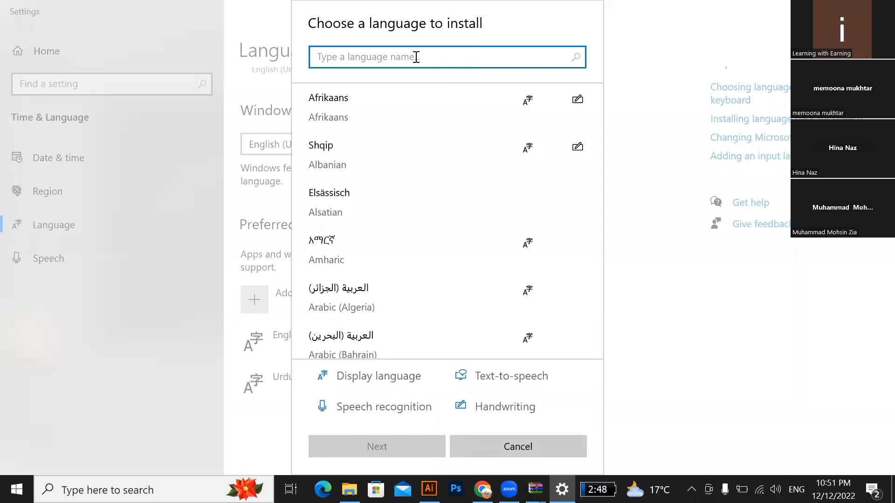
text(urdu)
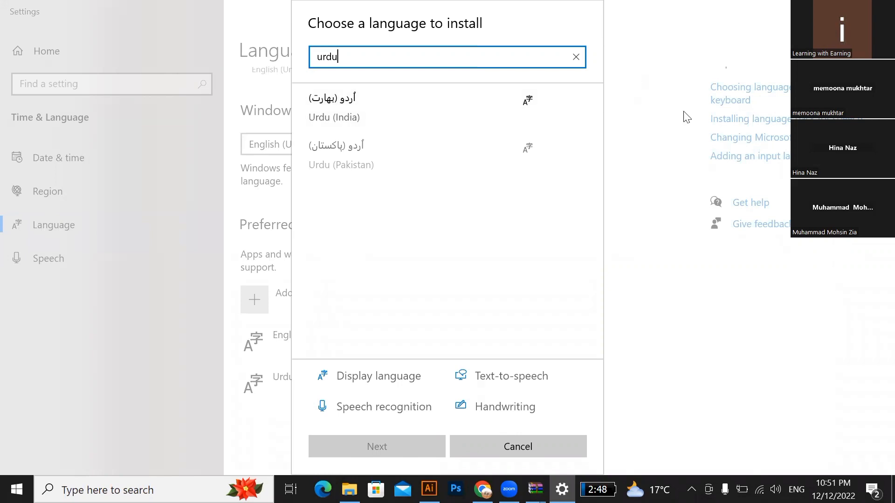
click(569, 444)
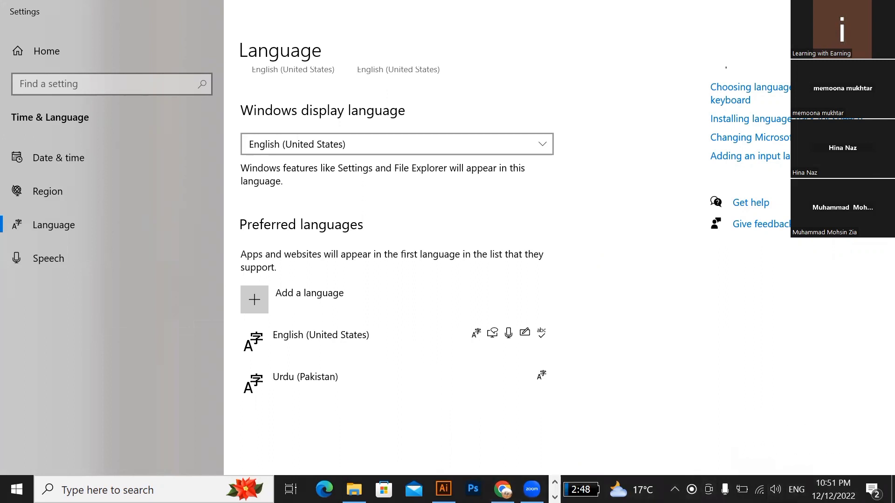
- Switch the keyboard input language to Urdu (Pakistan)
click(796, 490)
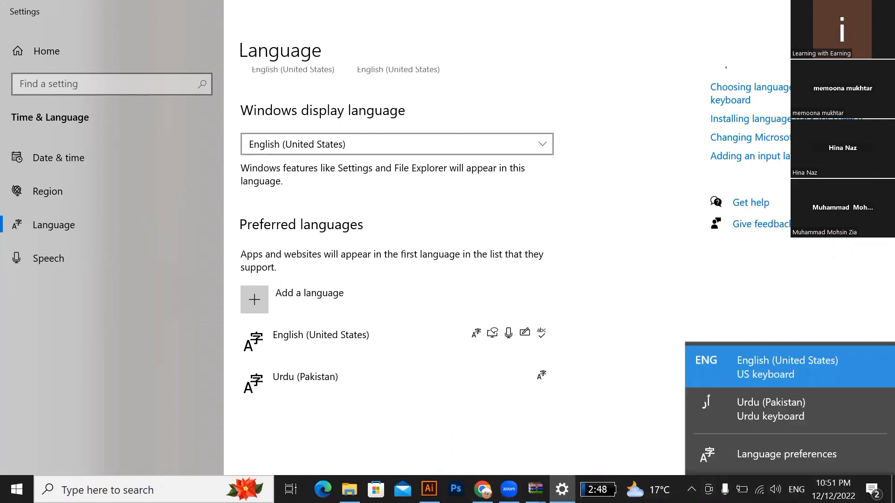
click(753, 421)
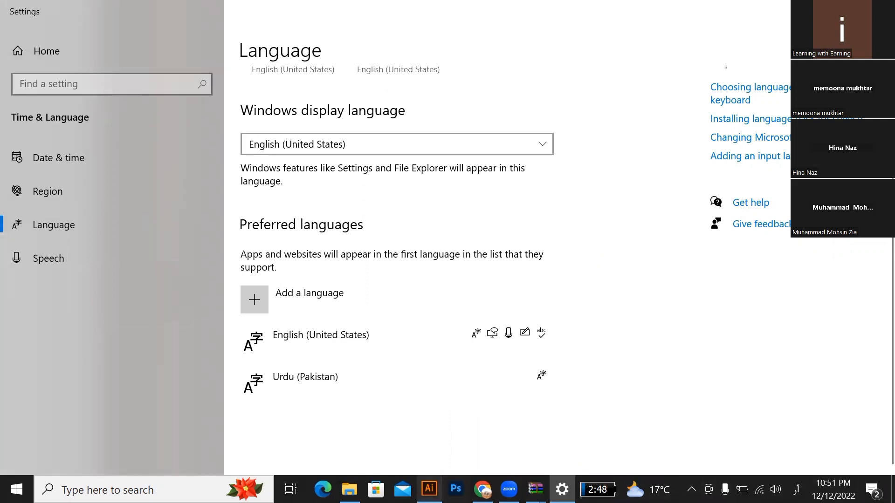
- Switch to Illustrator and place a point text object with placeholder text below the letter M at 72 pt
click(429, 490)
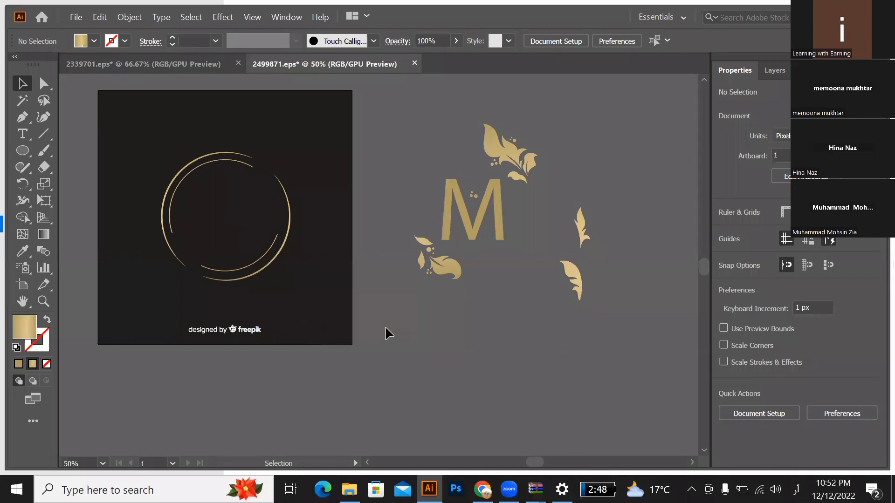
click(21, 134)
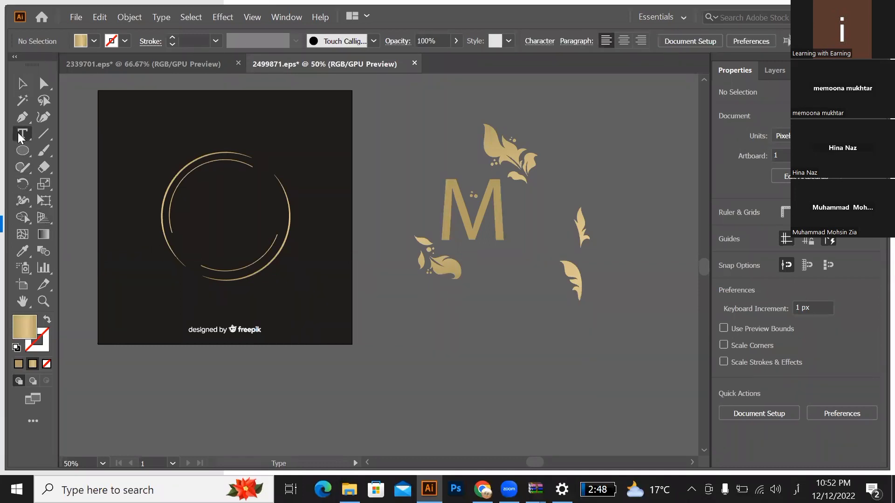
click(406, 318)
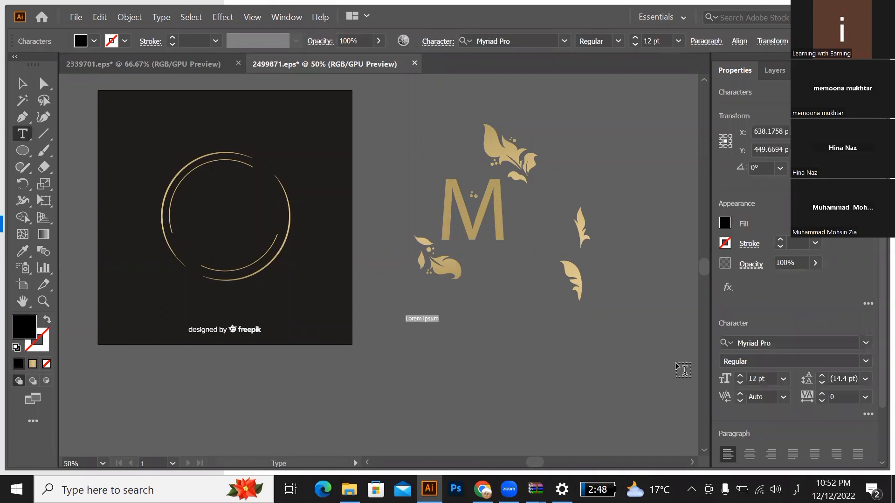
click(783, 379)
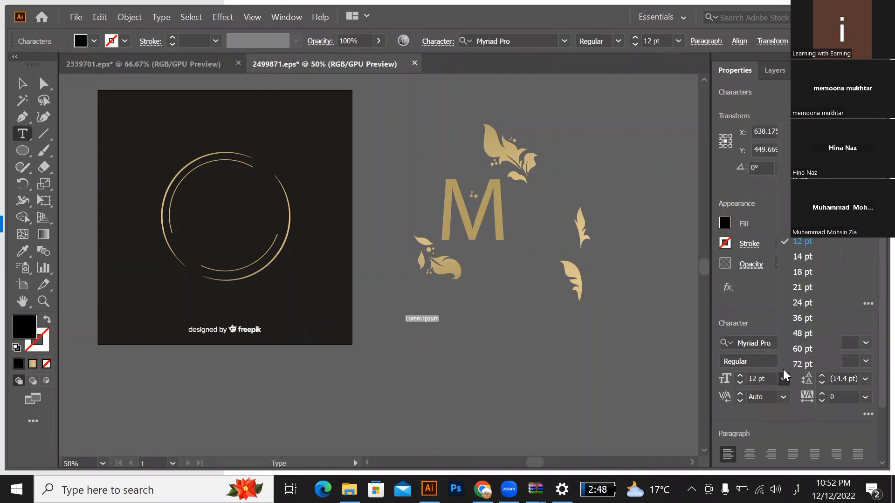
click(802, 363)
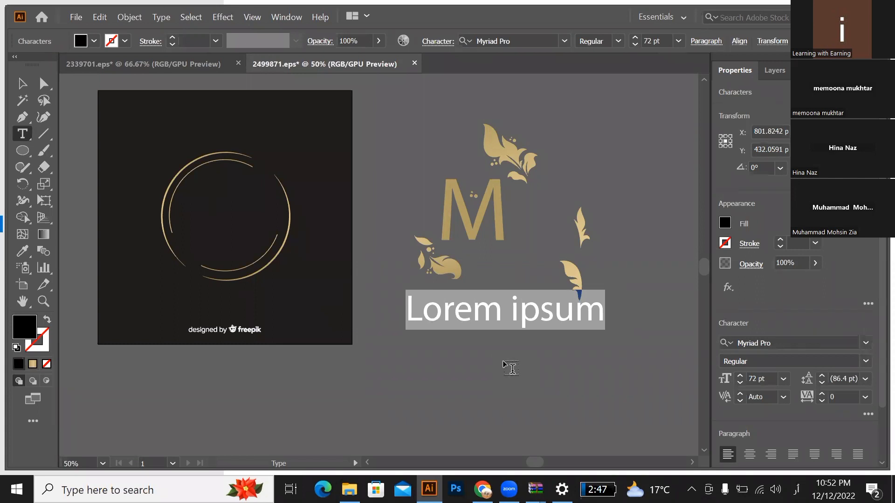
- Replace the placeholder text with the Urdu letters لاوکردبص and select the finished text object
text(ل)
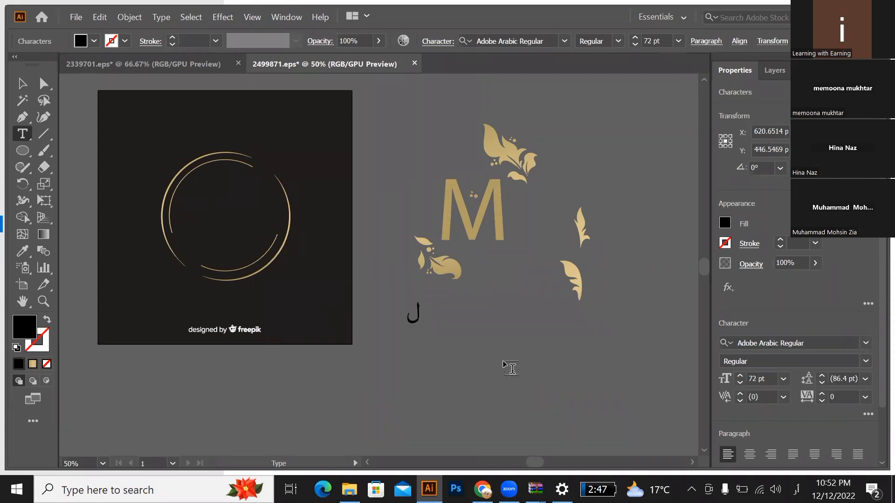
text(اوکردبص)
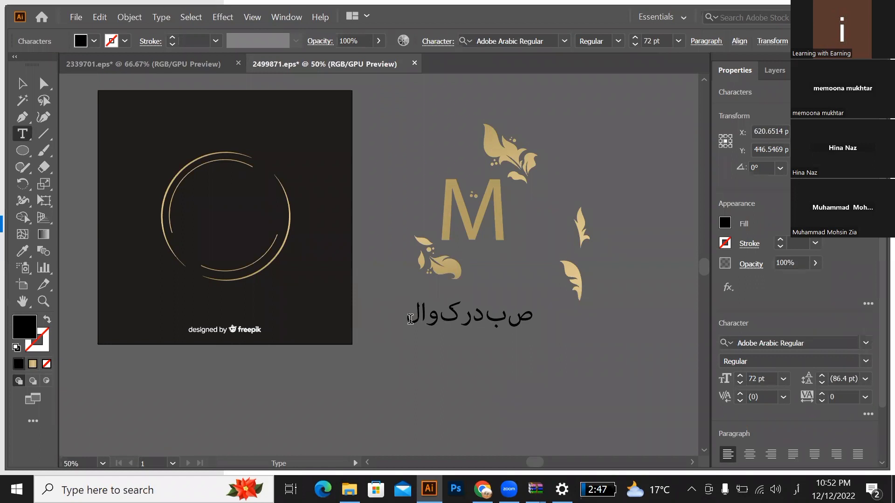
drag(410, 318, 515, 325)
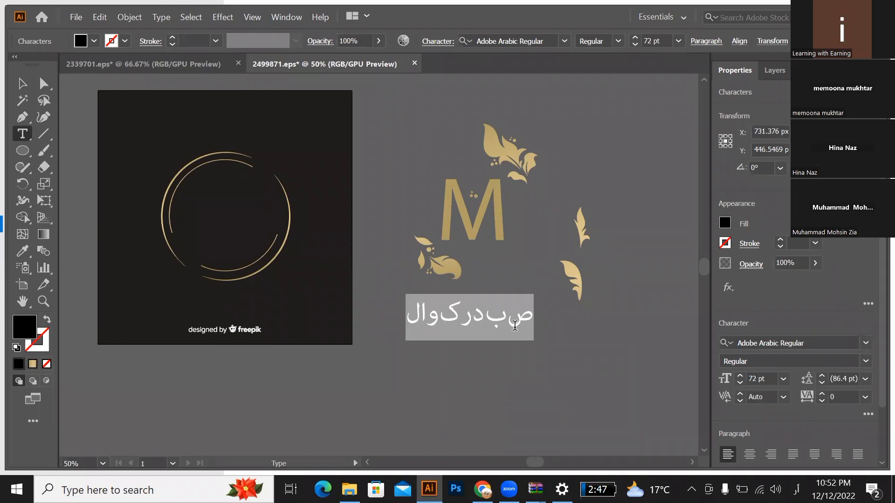
click(23, 85)
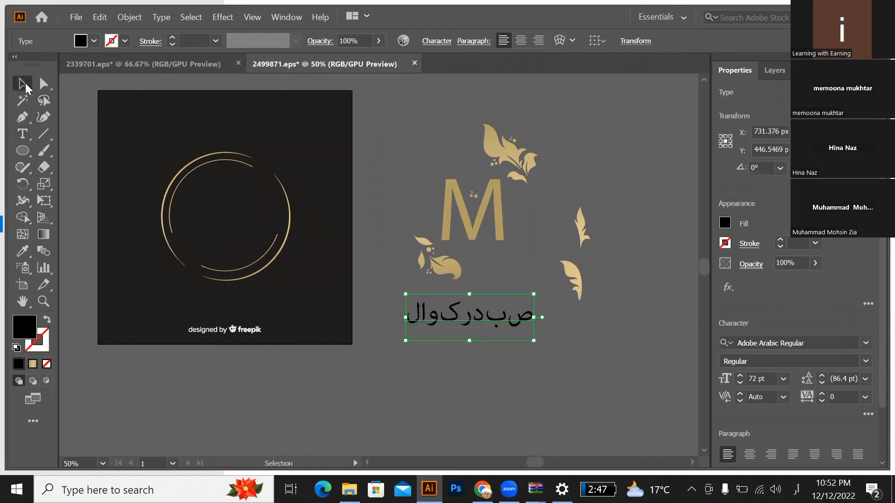
- Enable Show Indic Options in the Type preferences and apply the change
click(99, 17)
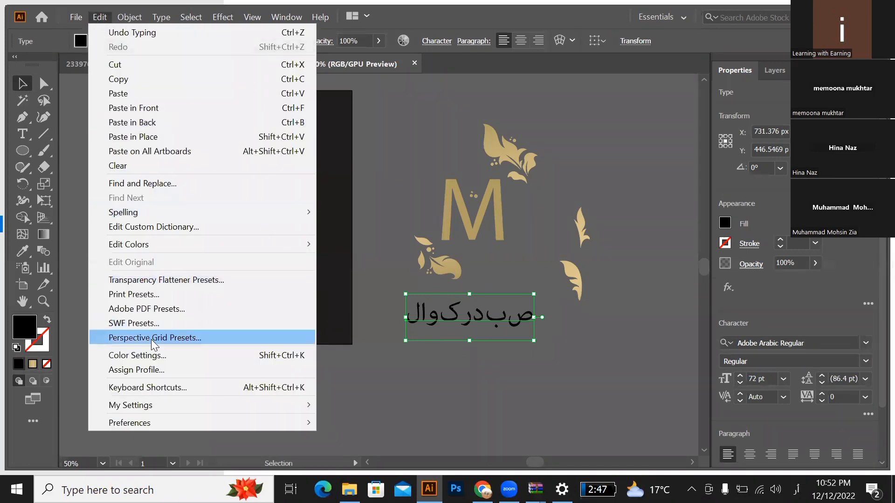
mouse_move(185, 422)
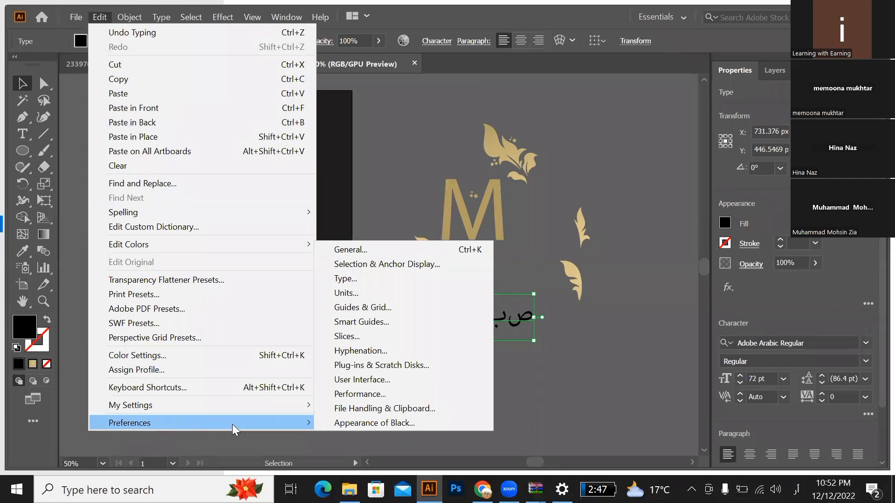
click(346, 280)
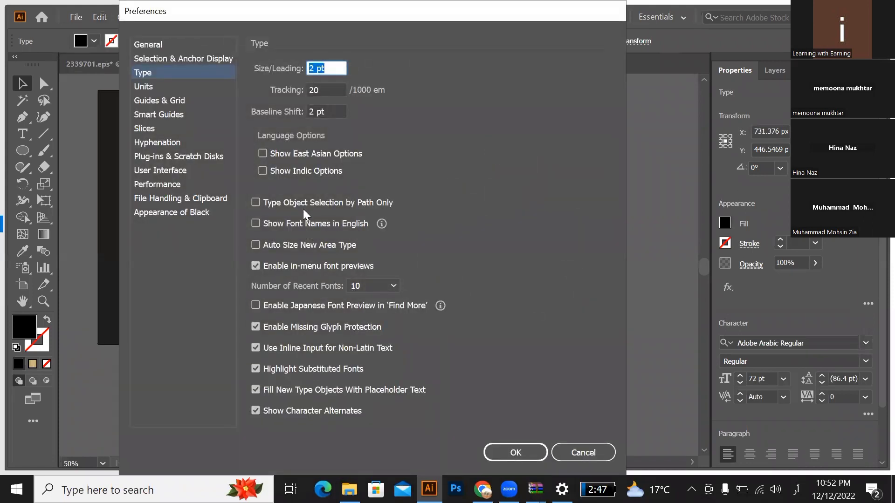
click(262, 171)
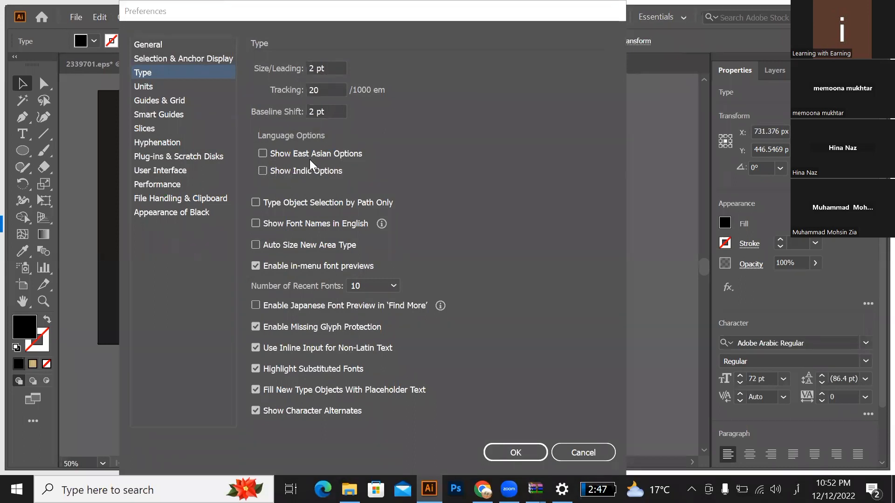
click(262, 171)
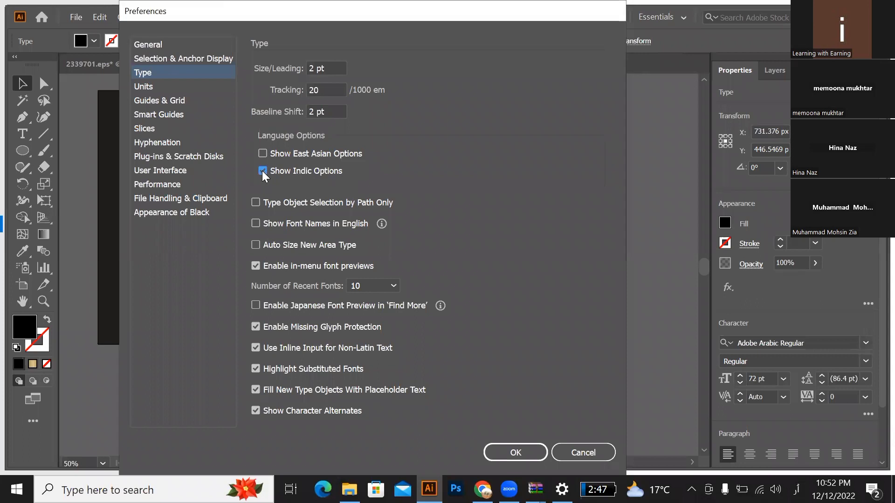
click(508, 451)
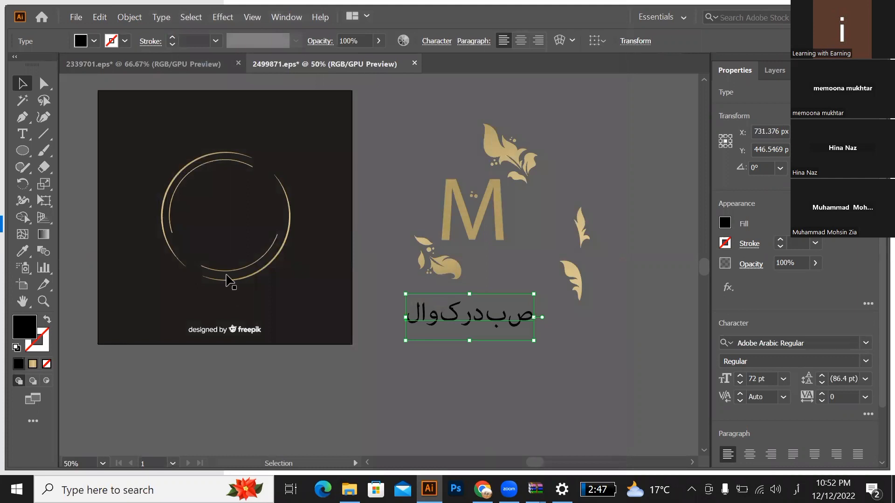
- Set the Urdu text's paragraph composer to Middle Eastern & South Asian Single-line Composer
click(286, 17)
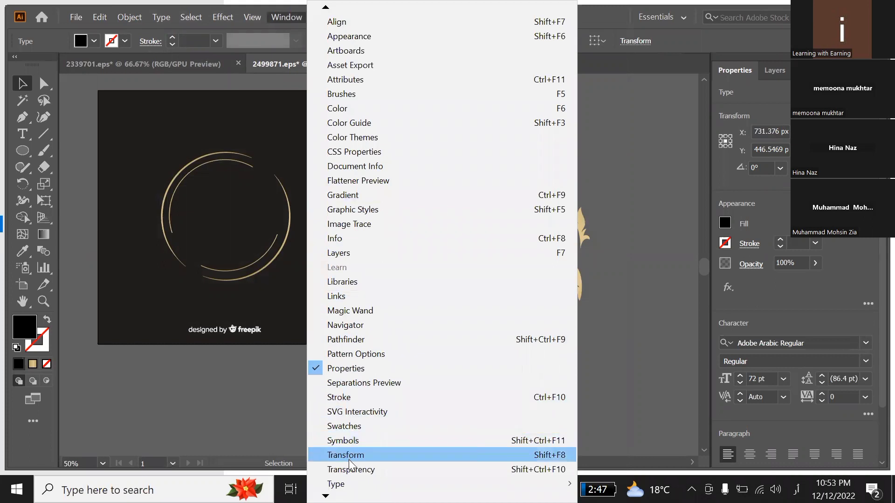
scroll(348, 468, down, 3)
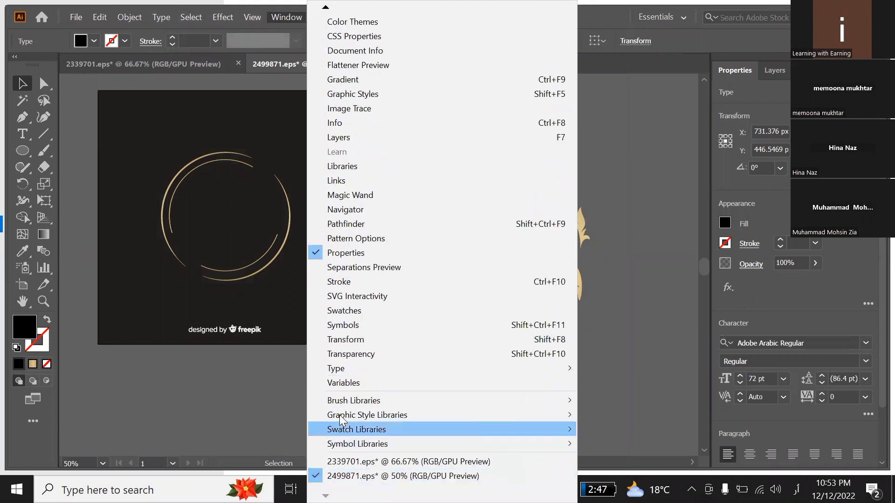
mouse_move(331, 372)
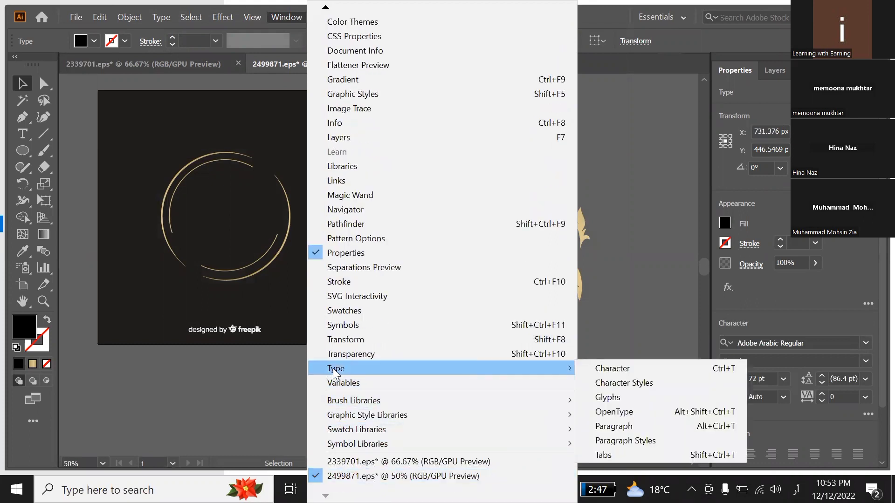
click(616, 427)
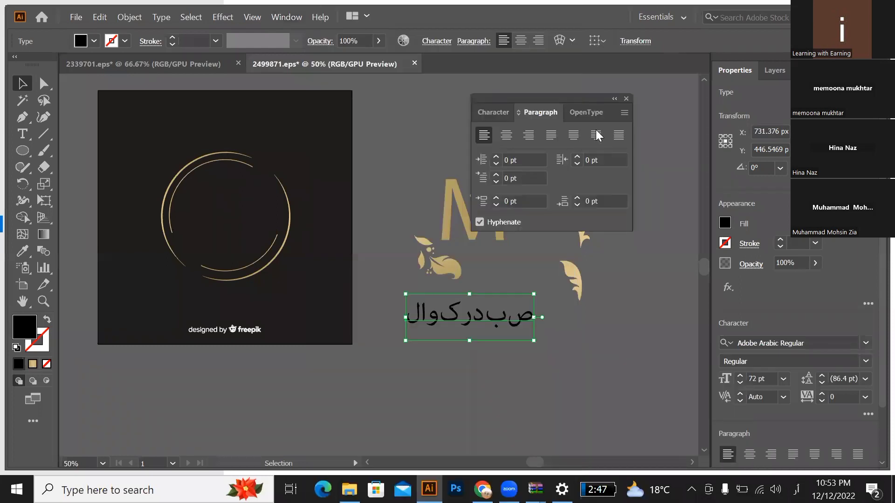
click(623, 115)
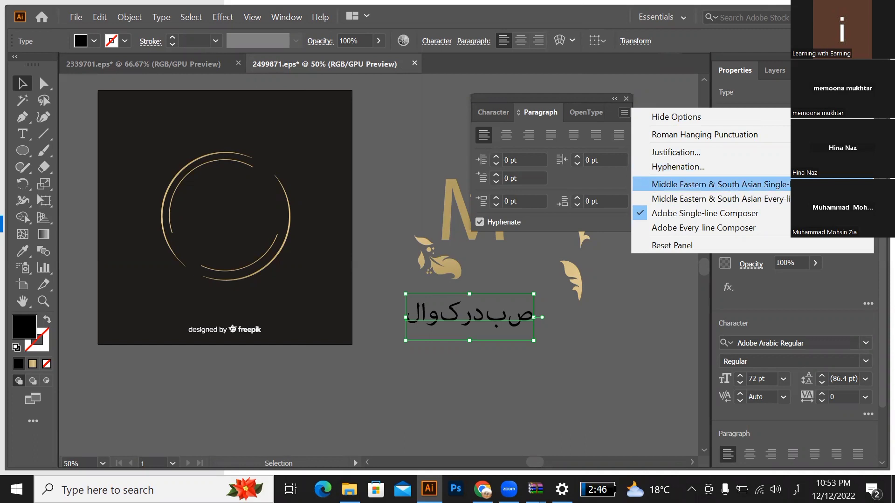
click(641, 185)
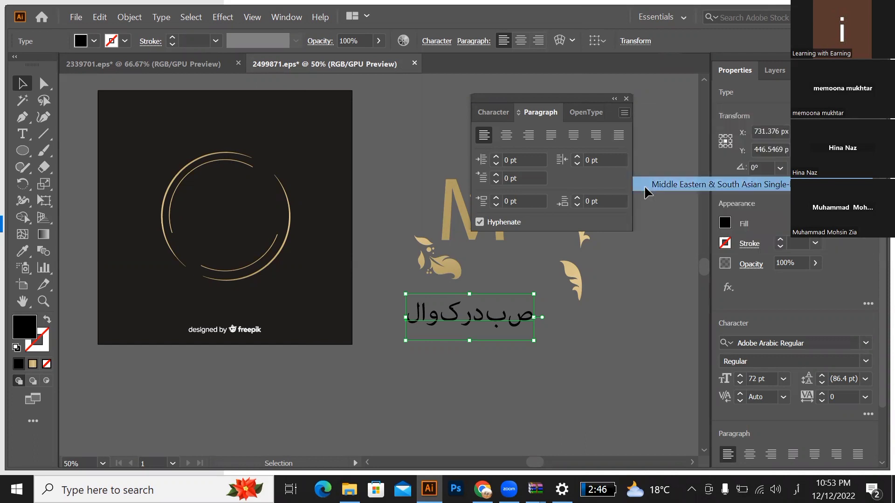
- Append the letters امهمغبعیم to the end of the Urdu text and select the text object
scroll(527, 235, down, 1)
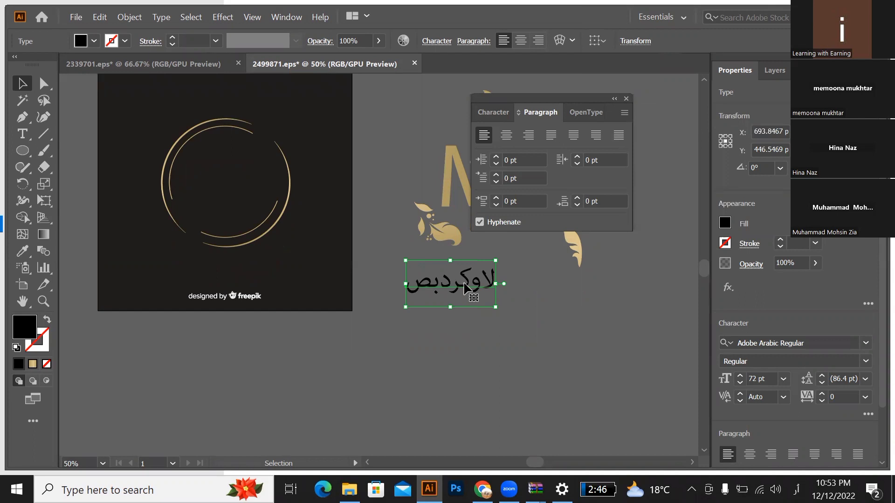
key(t)
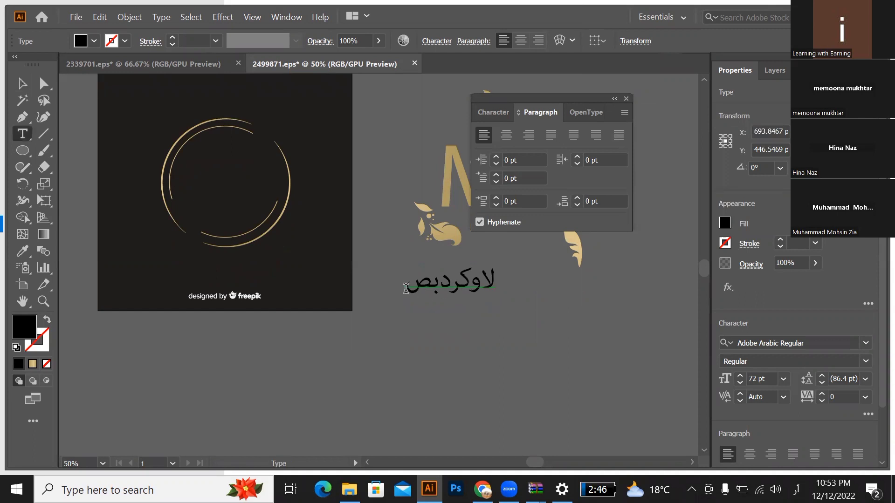
click(413, 290)
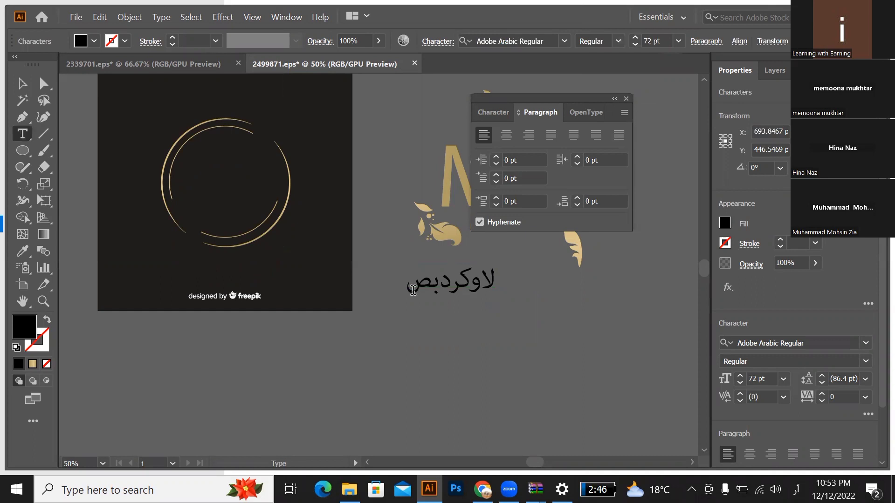
text(امهم)
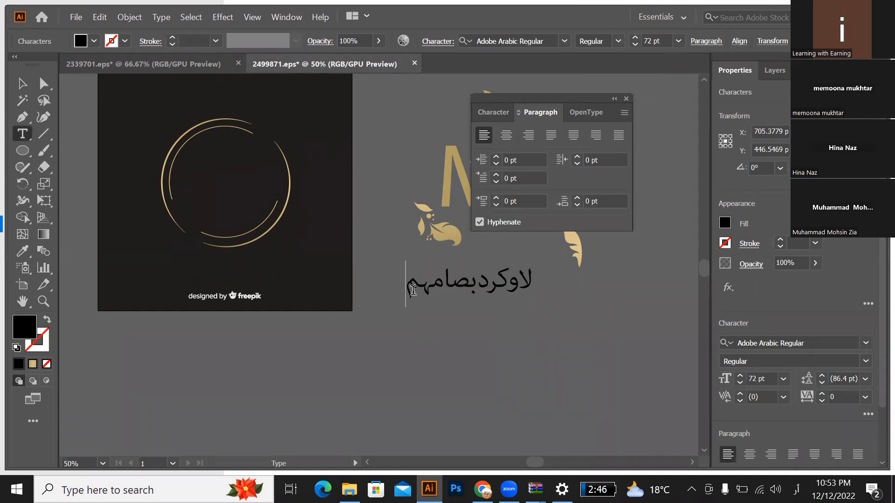
text(غبع)
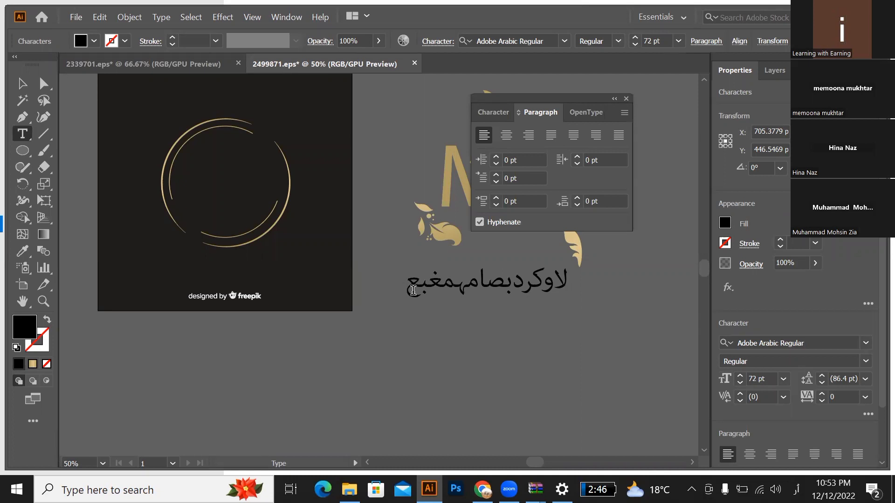
text(یم)
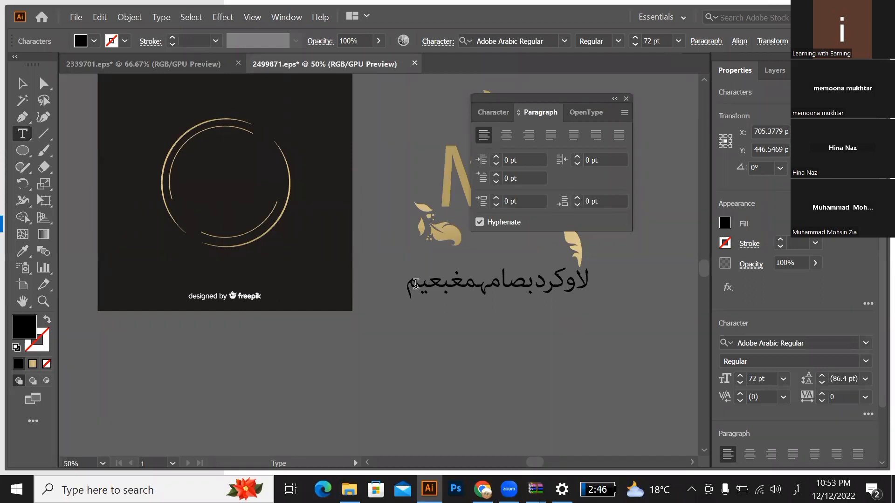
double_click(588, 277)
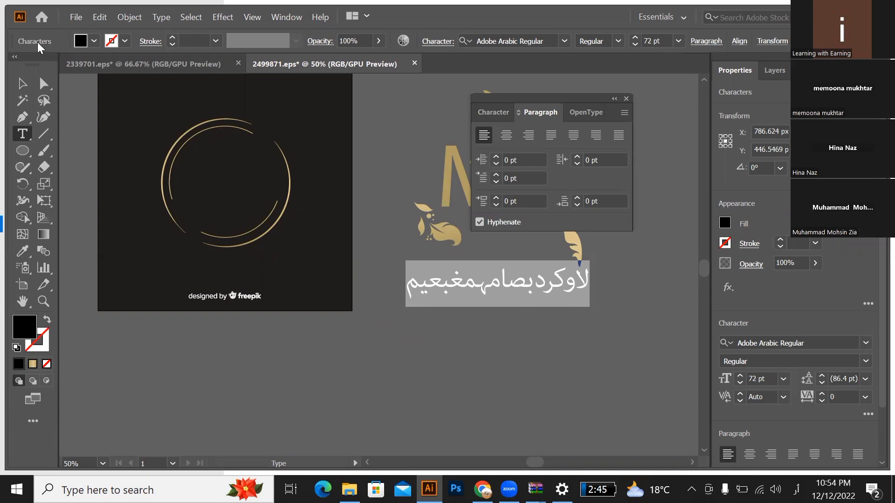
click(22, 83)
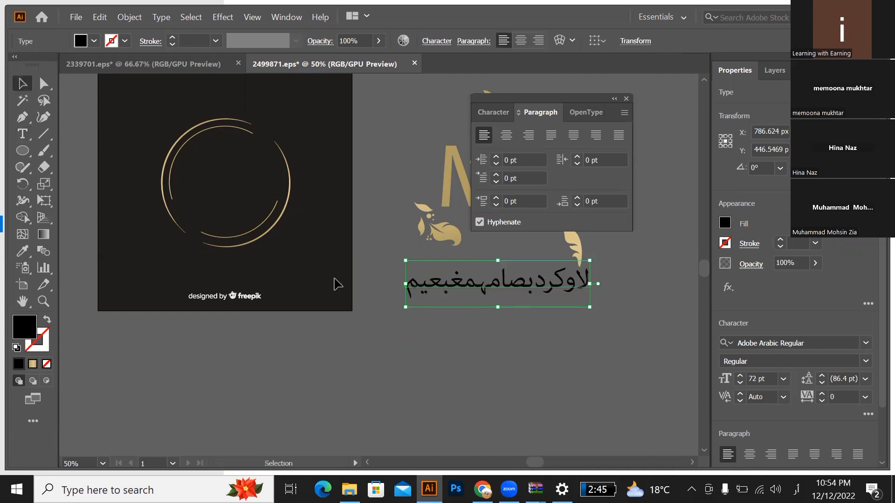